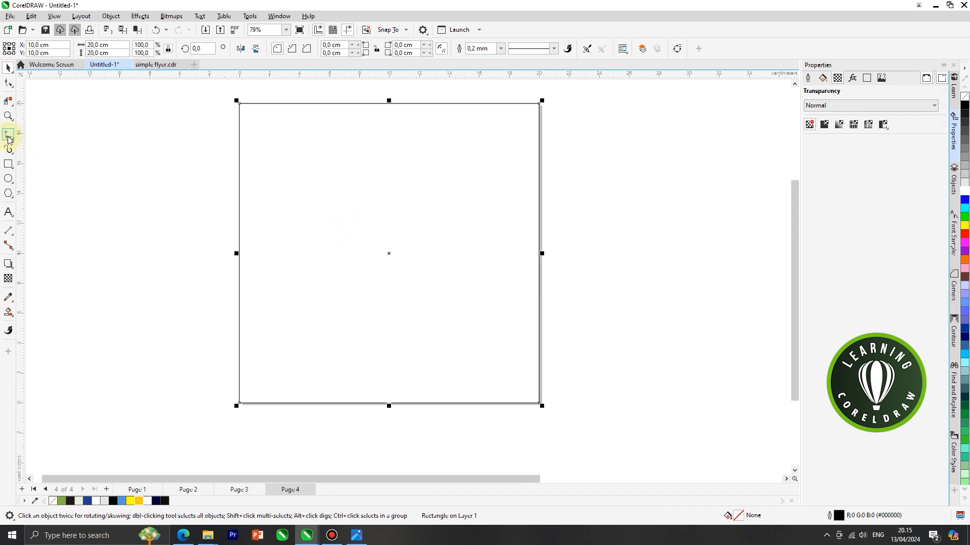
# Draw a straight diagonal Pen line rising from the page's left edge to its right edge, about 20.4 cm wide and 9.3 cm high.
pyautogui.click(14, 140)
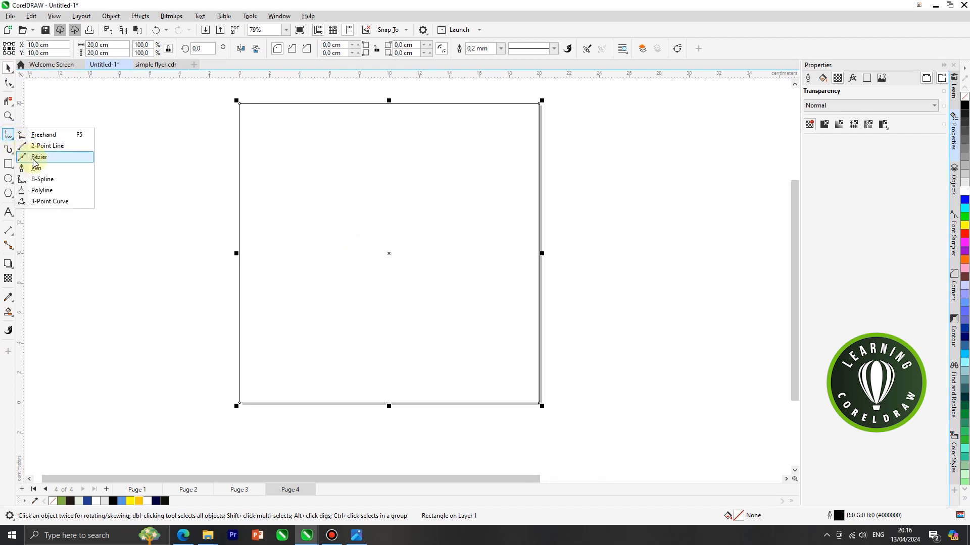
pyautogui.click(37, 168)
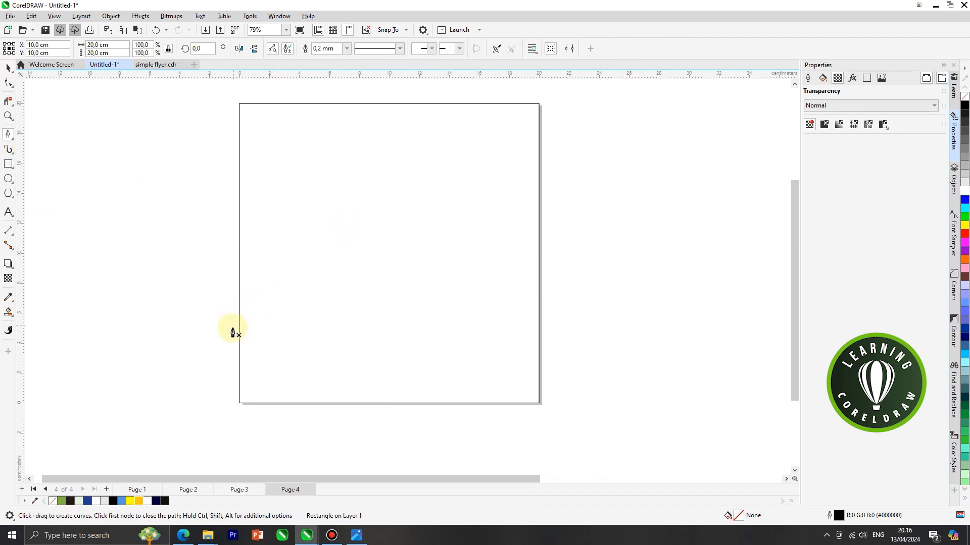
pyautogui.click(233, 317)
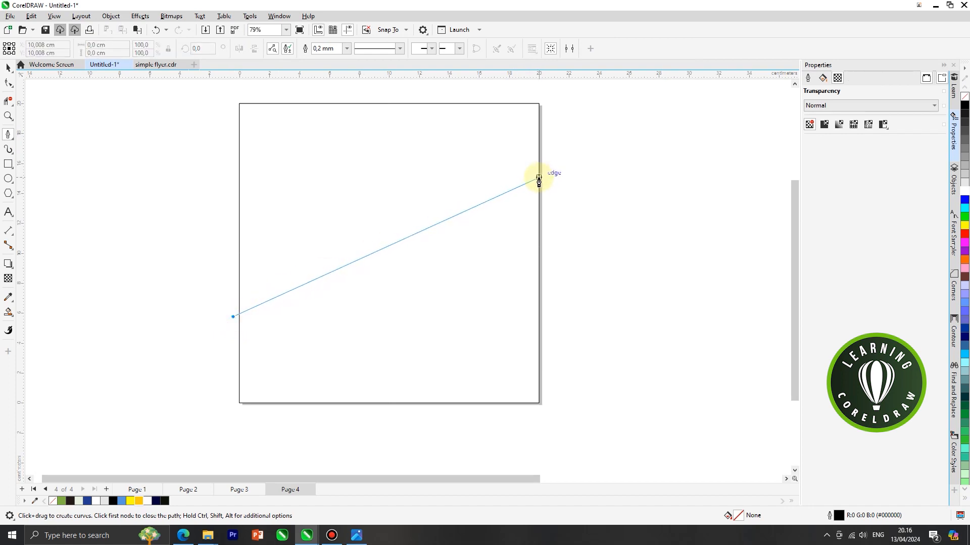
pyautogui.click(539, 178)
pyautogui.press('Escape')
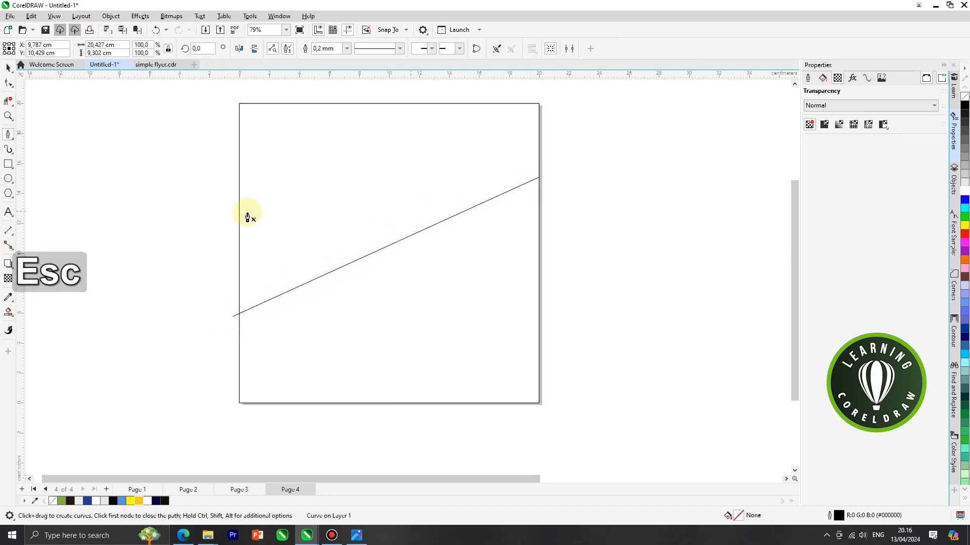
# Move the line's lower-left end node exactly onto the left edge of the page.
pyautogui.scroll(1, 240, 329)
pyautogui.scroll(1, 240, 329)
pyautogui.click(8, 83)
pyautogui.scroll(1, 235, 313)
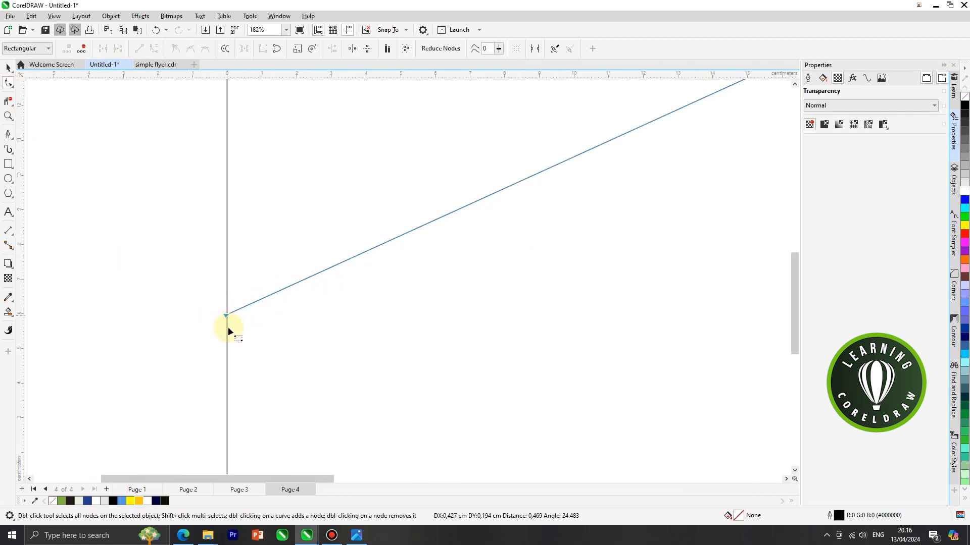
pyautogui.scroll(-6, 242, 325)
# Convert the diagonal line to a curve and bow its middle slightly upward.
pyautogui.scroll(4, 343, 276)
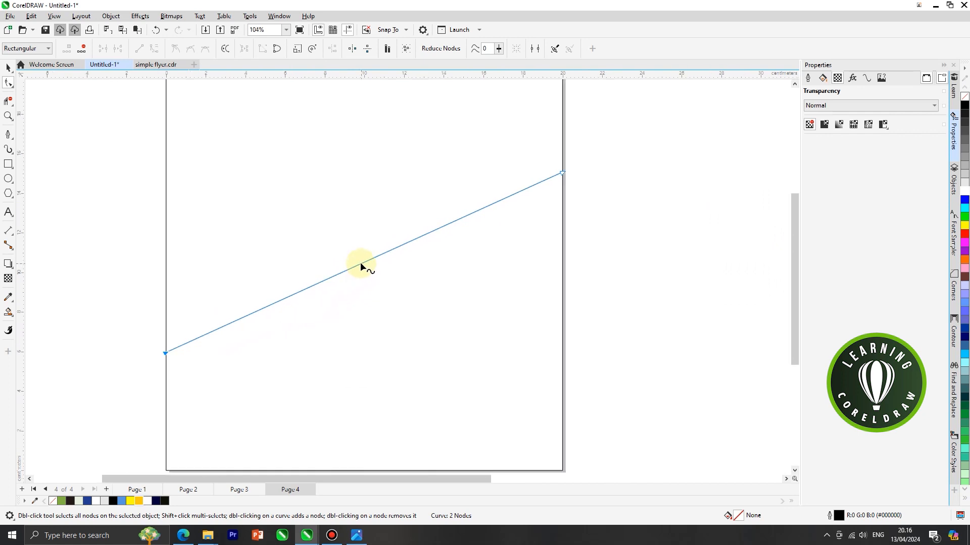
pyautogui.rightClick(361, 264)
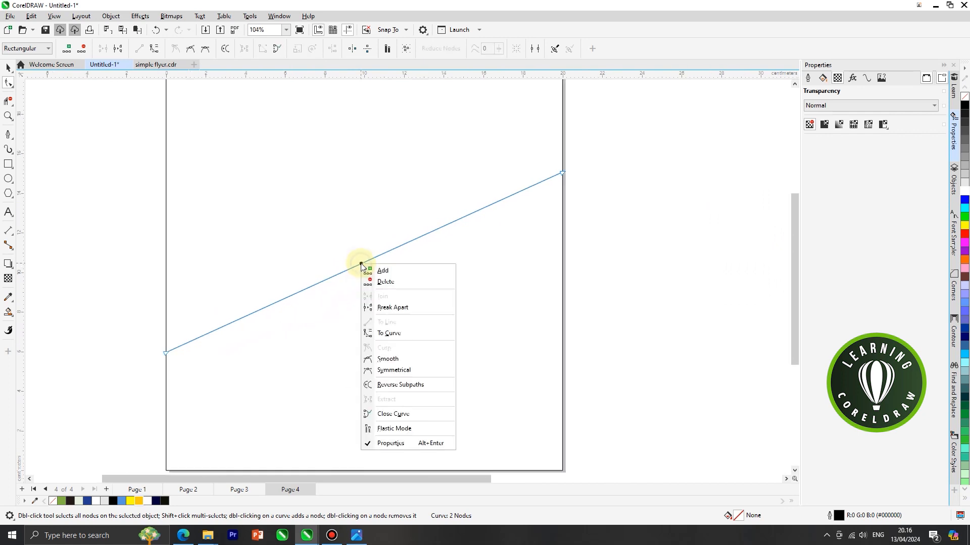
pyautogui.click(402, 334)
pyautogui.scroll(-2, 379, 286)
pyautogui.scroll(1, 374, 274)
pyautogui.moveTo(368, 267); pyautogui.dragTo(359, 237)
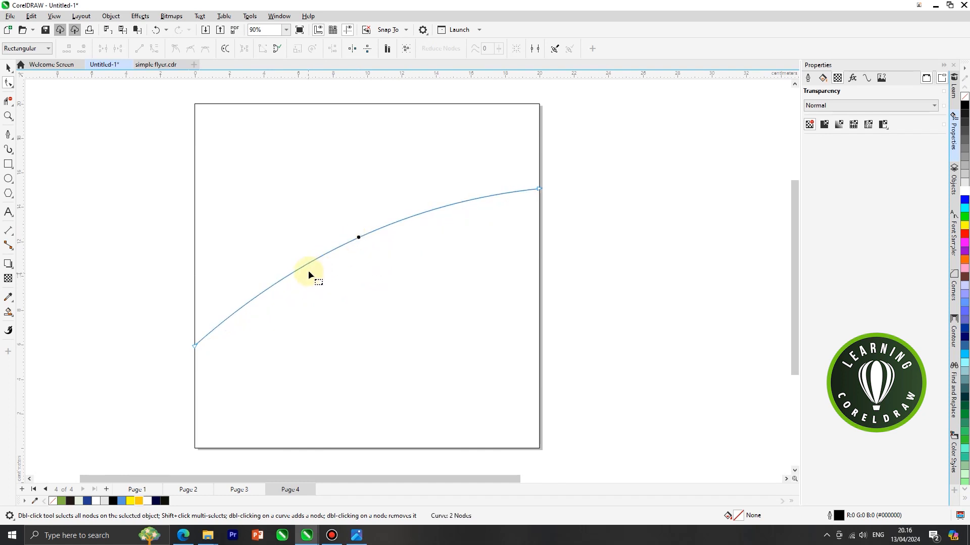
# Pull the curve's two control handles in opposite directions to form an S-shape about 20 cm wide and 10 cm high.
pyautogui.moveTo(295, 256); pyautogui.dragTo(316, 390)
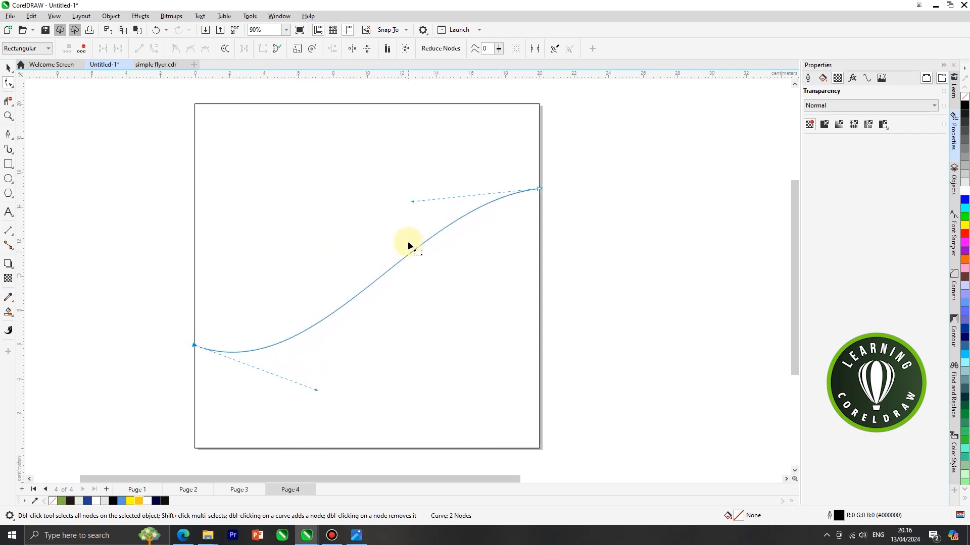
pyautogui.moveTo(413, 202); pyautogui.dragTo(290, 135)
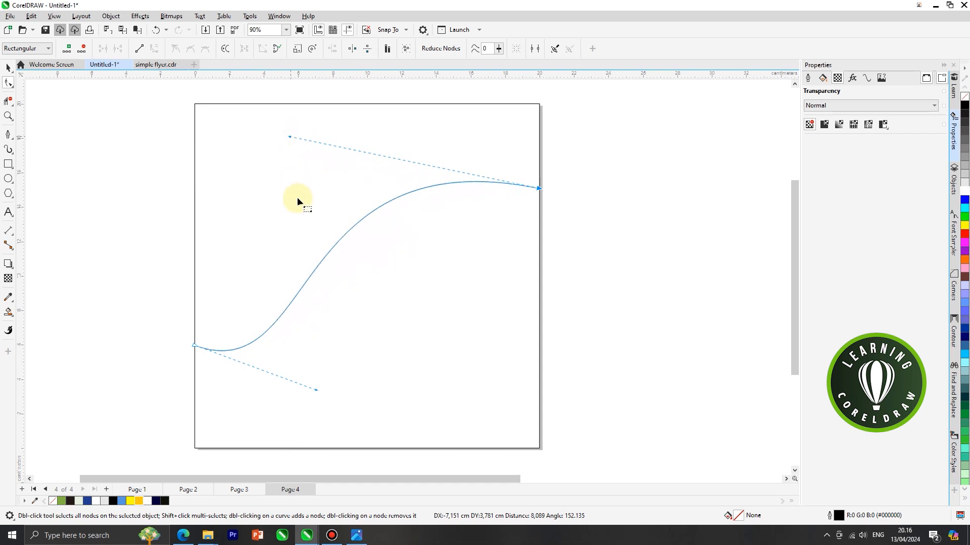
pyautogui.moveTo(317, 390); pyautogui.dragTo(374, 389)
pyautogui.moveTo(290, 136); pyautogui.dragTo(272, 123)
pyautogui.click(9, 69)
pyautogui.click(65, 134)
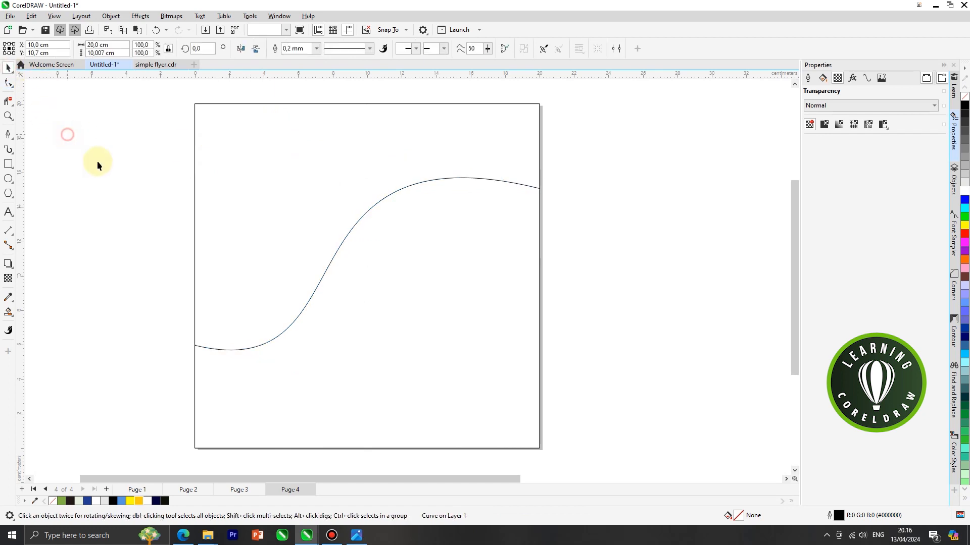
# Apply an Artistic Media preset stroke with tapered ends and a 1.16 cm width to the S-curve.
pyautogui.click(353, 226)
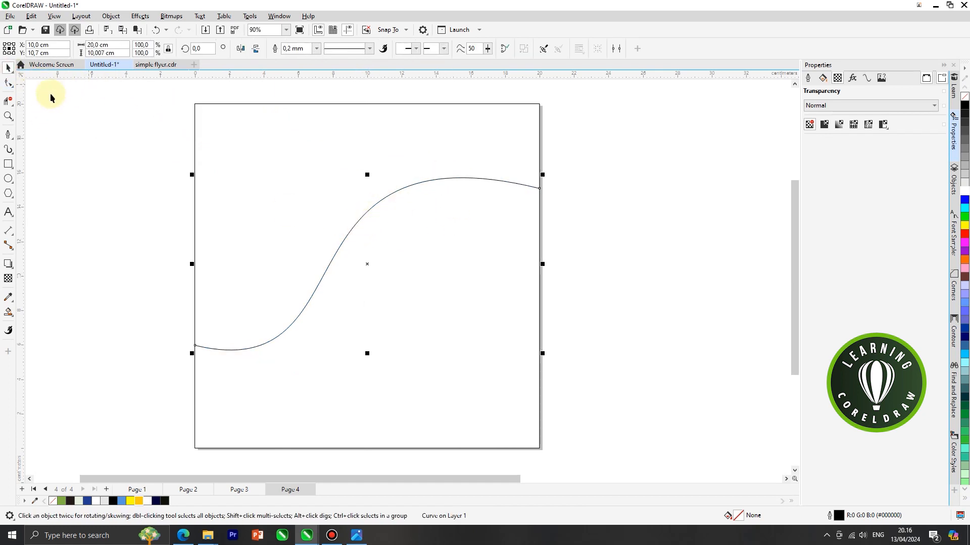
pyautogui.click(7, 150)
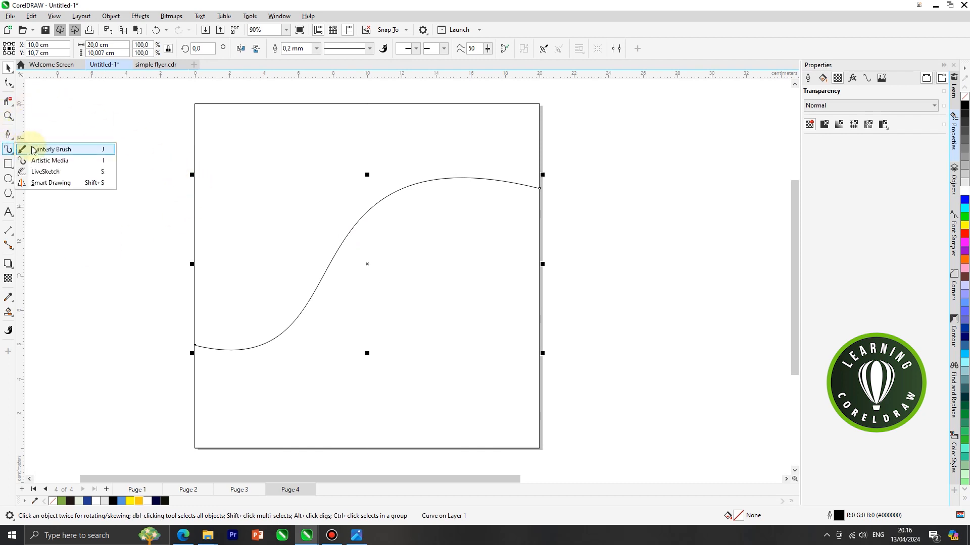
pyautogui.click(54, 162)
pyautogui.click(108, 48)
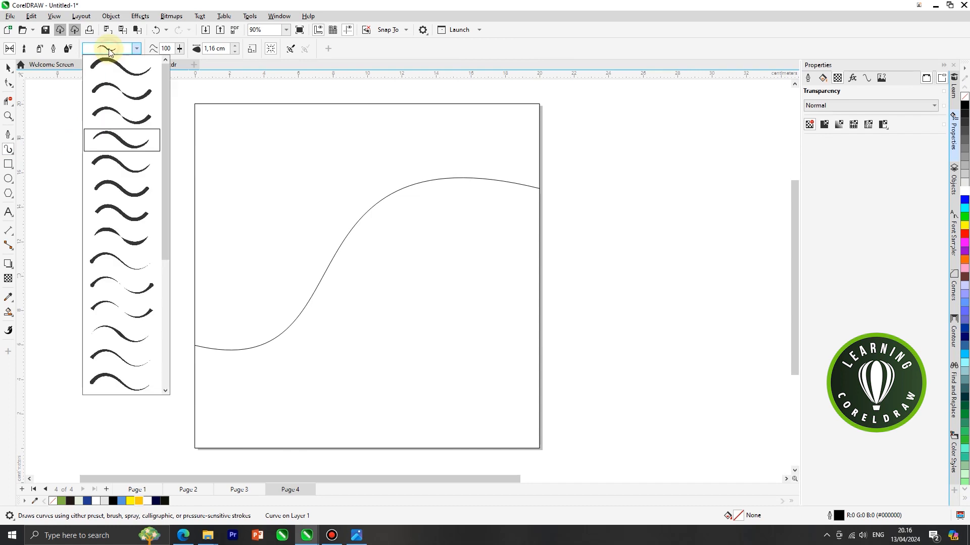
pyautogui.click(126, 146)
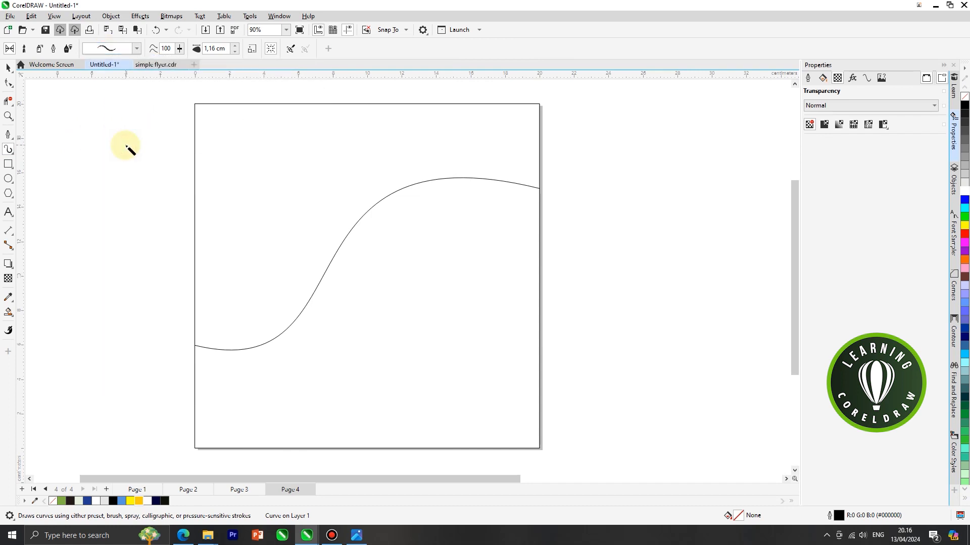
pyautogui.click(252, 50)
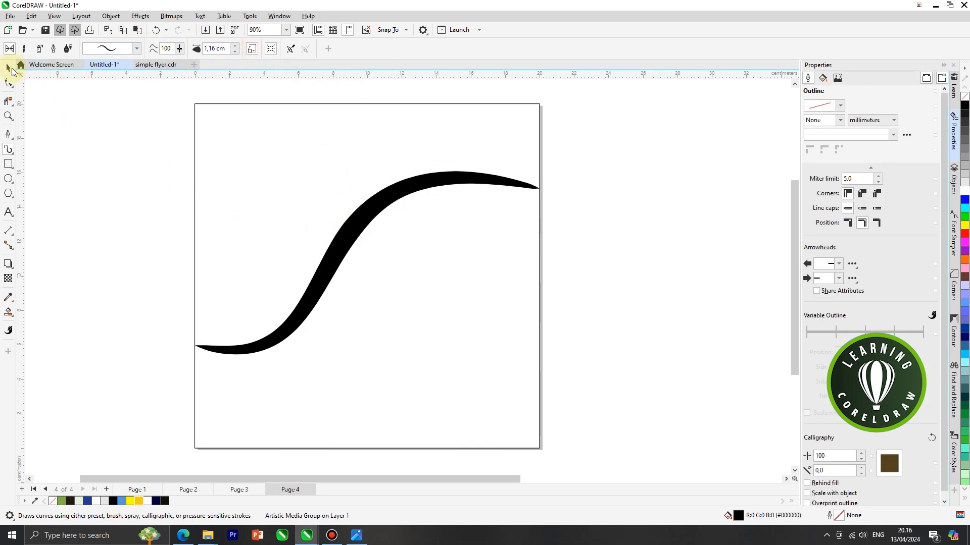
# Break the artistic media group apart, move its guide path off the black stroke and delete the path.
pyautogui.click(355, 225)
pyautogui.scroll(-3, 342, 224)
pyautogui.scroll(3, 349, 225)
pyautogui.rightClick(352, 225)
pyautogui.click(383, 253)
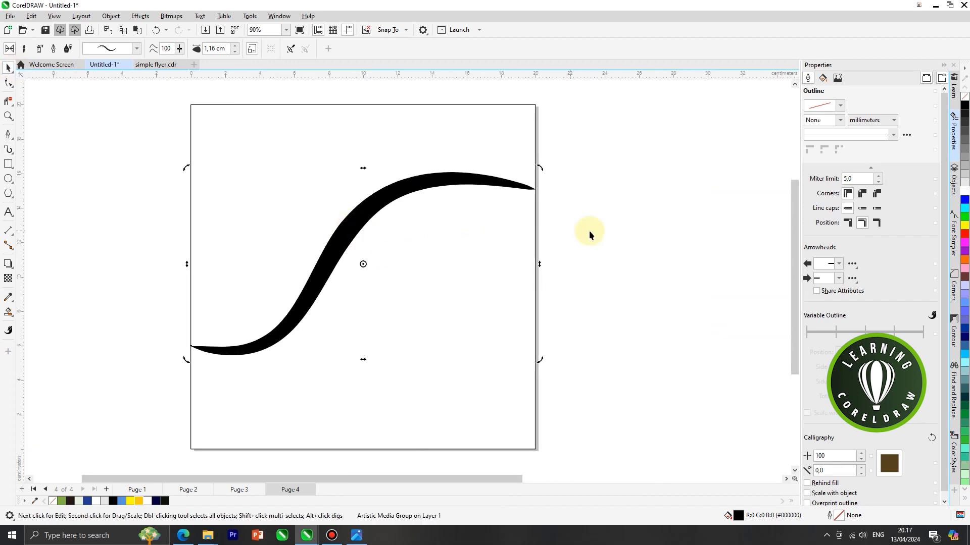
pyautogui.click(589, 231)
pyautogui.moveTo(353, 217)
pyautogui.mouseDown()
pyautogui.moveTo(500, 271)
pyautogui.moveTo(605, 265)
pyautogui.mouseUp()
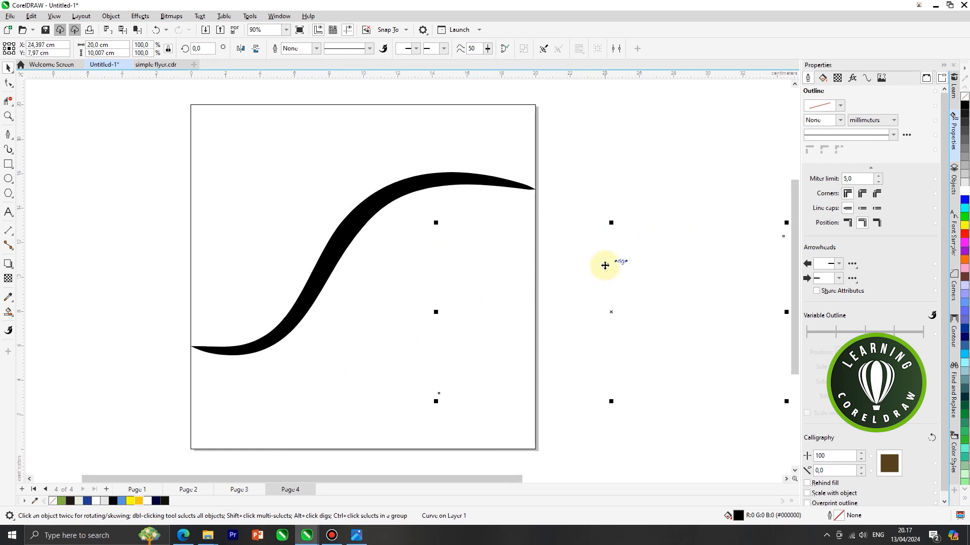
pyautogui.press('Delete')
# Edit the black stroke's nodes and raise its lower edge near the right tip with the node handle.
pyautogui.scroll(3, 434, 190)
pyautogui.click(428, 174)
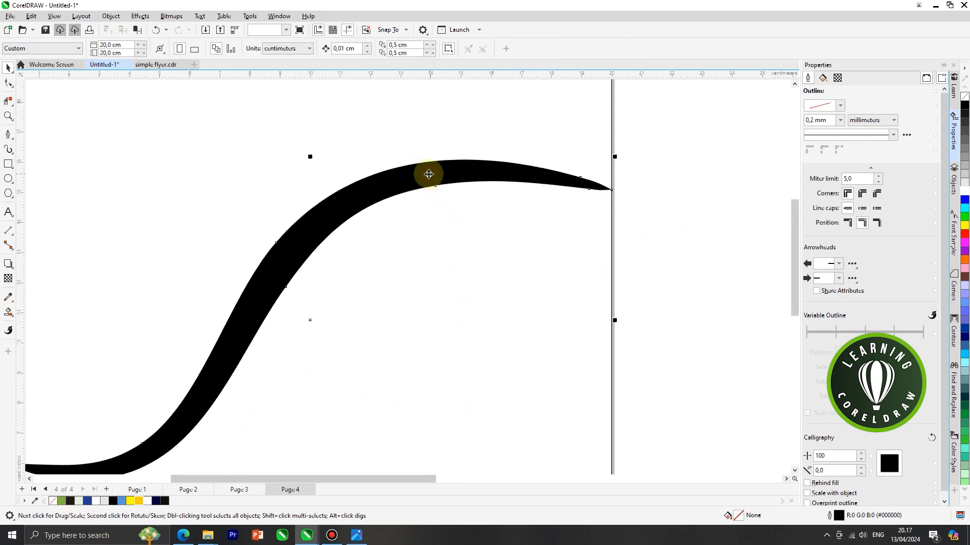
pyautogui.click(8, 84)
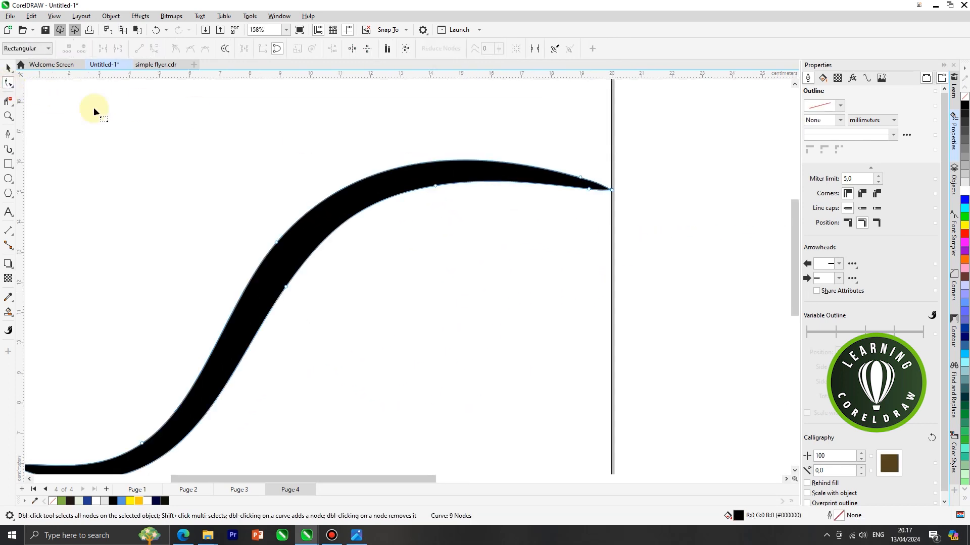
pyautogui.scroll(-1, 229, 152)
pyautogui.scroll(3, 455, 174)
pyautogui.click(507, 183)
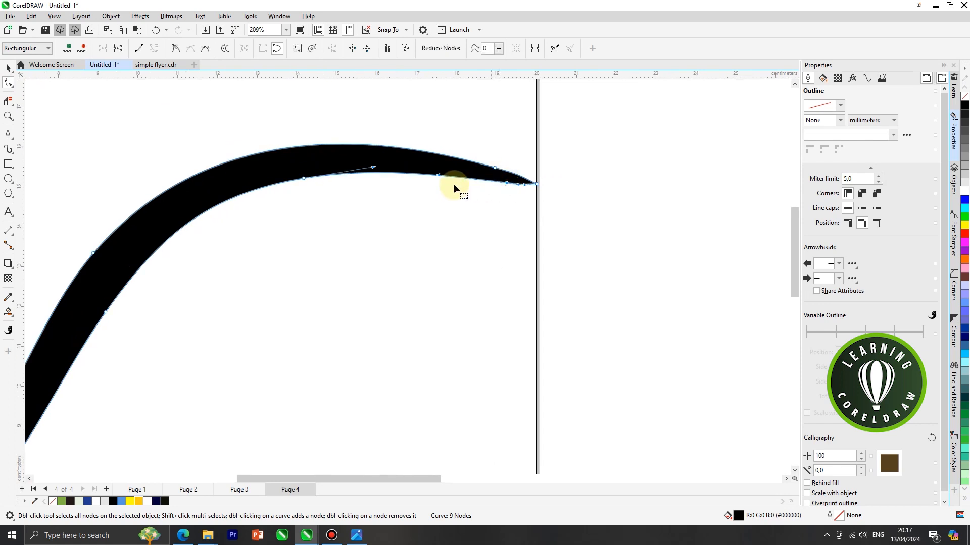
pyautogui.scroll(1, 448, 179)
pyautogui.moveTo(436, 174); pyautogui.dragTo(433, 163)
pyautogui.scroll(10, 529, 192)
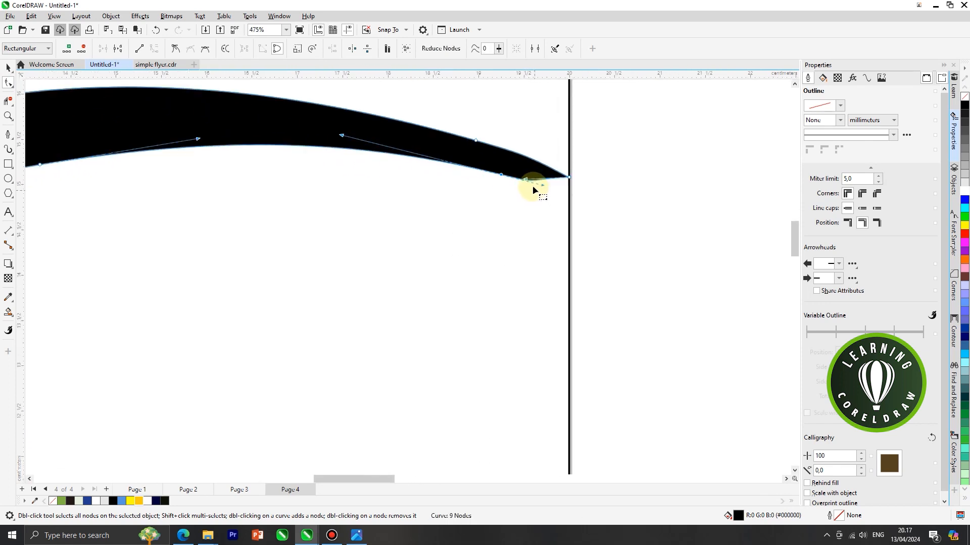
# Try to reshape the short stretch of lower edge beside the stroke's right tip.
pyautogui.moveTo(530, 182)
pyautogui.mouseDown()
pyautogui.moveTo(557, 192)
pyautogui.moveTo(535, 147)
pyautogui.mouseUp()
pyautogui.scroll(-4, 515, 207)
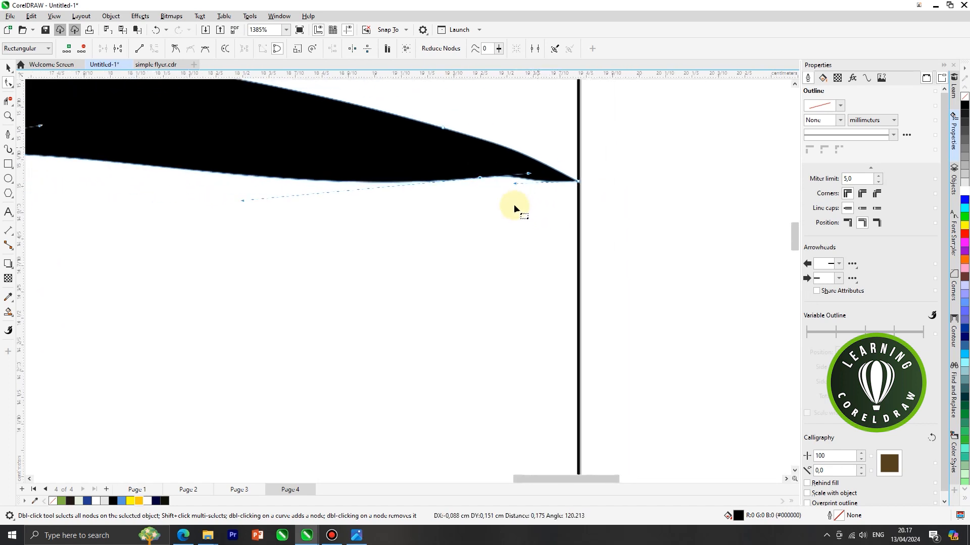
pyautogui.hotkey('ctrl', 'z')
# Adjust the lower-edge node and handle beside the stroke's right tip, and delete that node.
pyautogui.scroll(3, 510, 189)
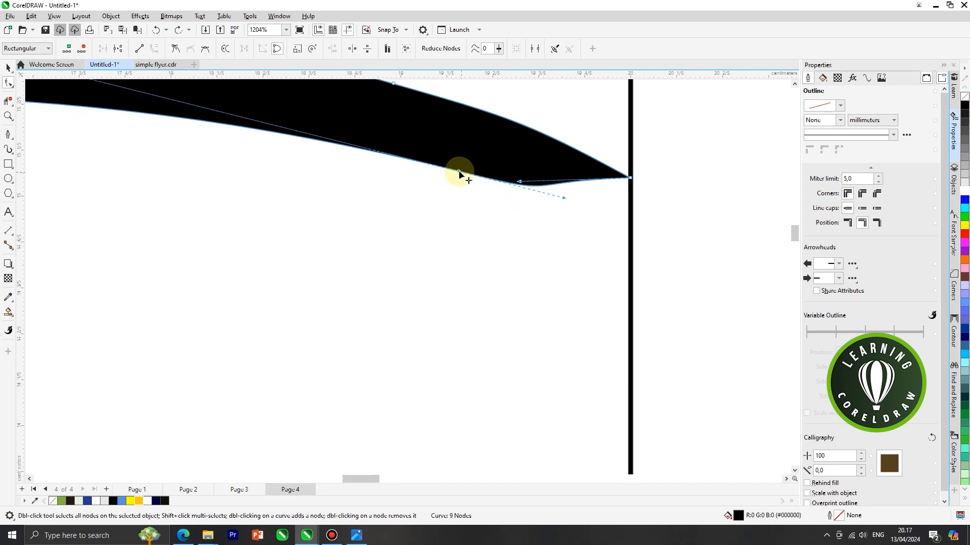
pyautogui.moveTo(459, 174); pyautogui.dragTo(426, 152)
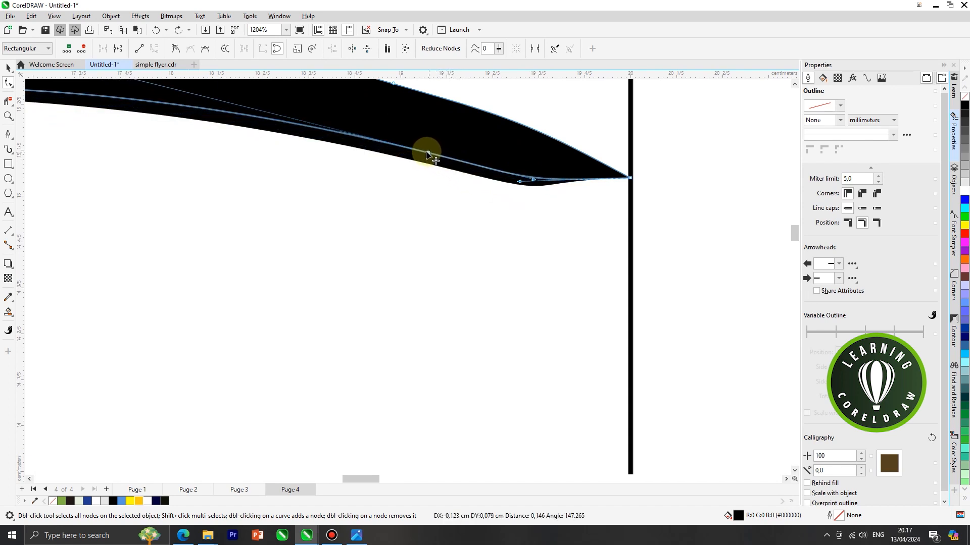
pyautogui.moveTo(534, 177); pyautogui.dragTo(529, 150)
pyautogui.scroll(-3, 513, 199)
pyautogui.rightClick(463, 174)
pyautogui.click(486, 190)
pyautogui.scroll(-3, 515, 209)
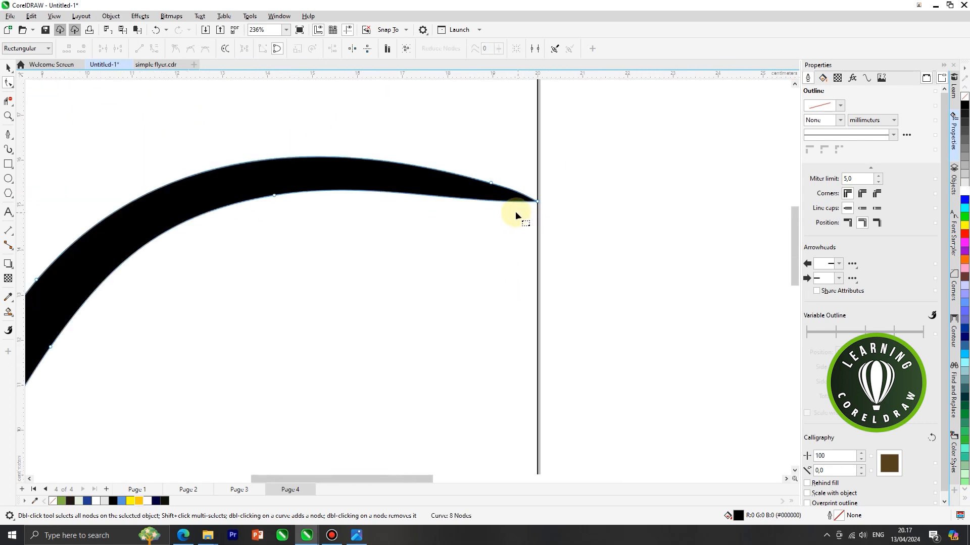
# Pull the right tip's handle up so the lower edge follows the upper one, and delete the neighbouring lower-edge node.
pyautogui.click(495, 186)
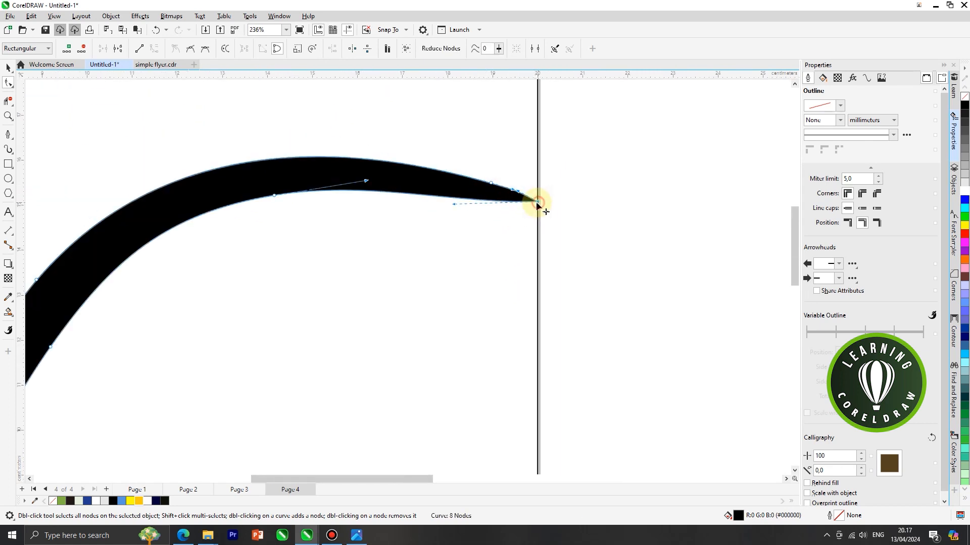
pyautogui.moveTo(454, 204); pyautogui.dragTo(456, 204)
pyautogui.click(537, 201)
pyautogui.moveTo(454, 204); pyautogui.dragTo(397, 161)
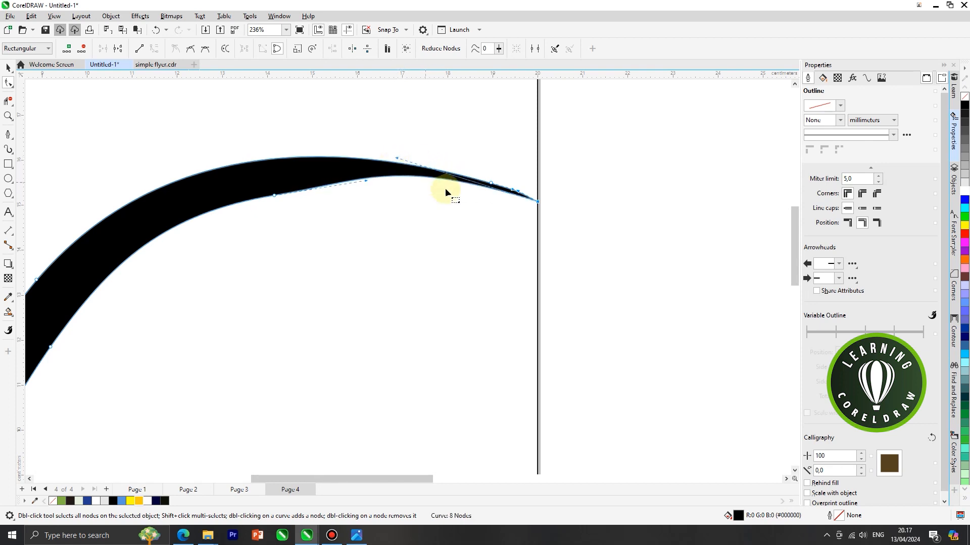
pyautogui.scroll(-1, 445, 188)
pyautogui.scroll(1, 338, 199)
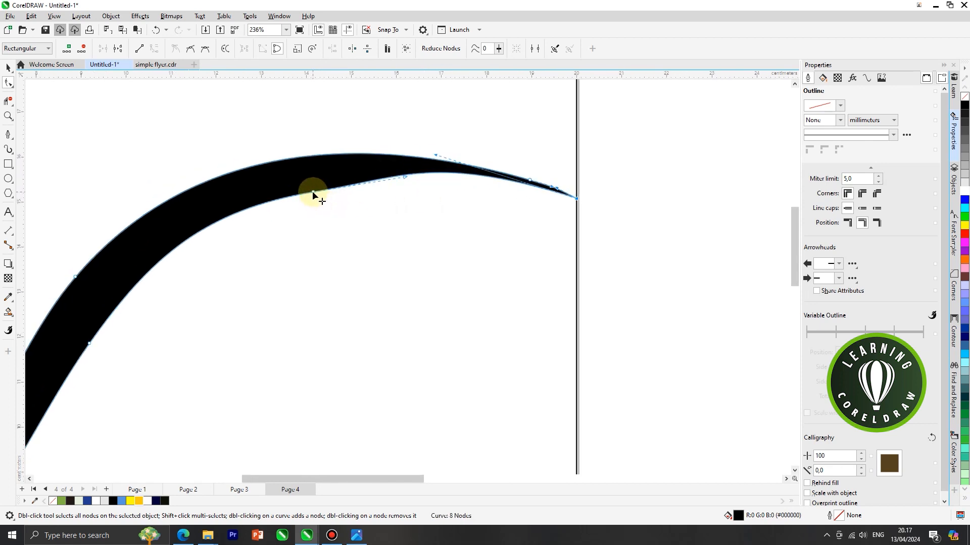
pyautogui.rightClick(312, 191)
pyautogui.click(328, 207)
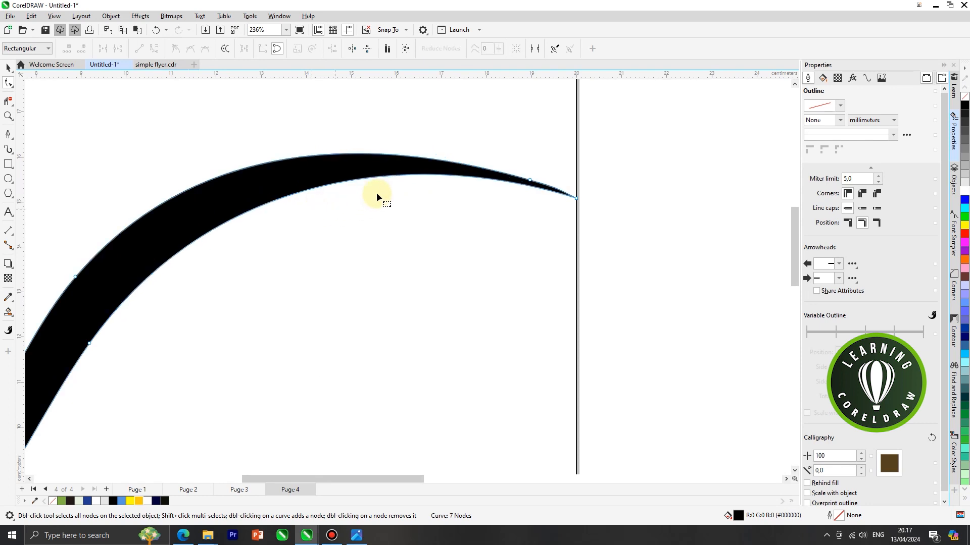
# Pull the left tip's upper-edge handle downward so the stroke tapers in a smooth curve.
pyautogui.scroll(-2, 422, 186)
pyautogui.scroll(1, 207, 328)
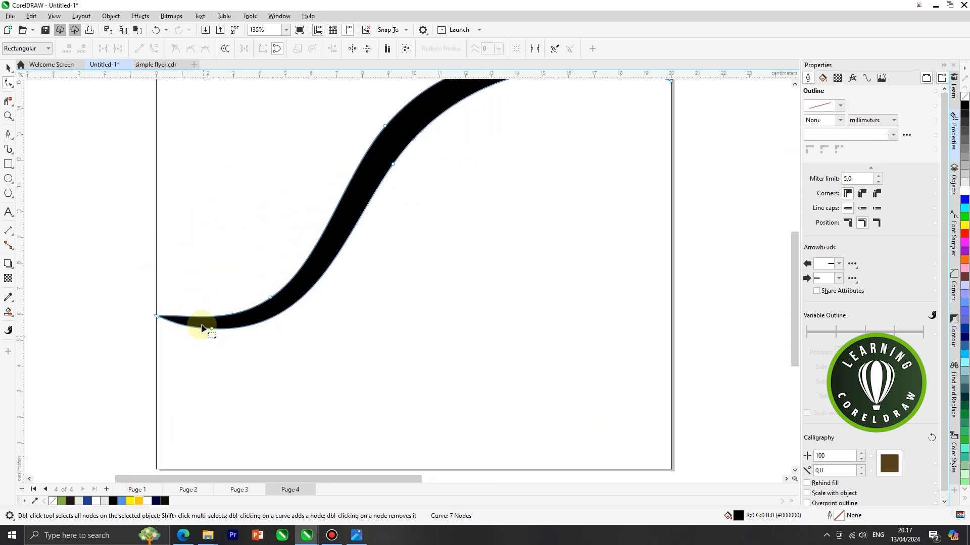
pyautogui.scroll(1, 156, 318)
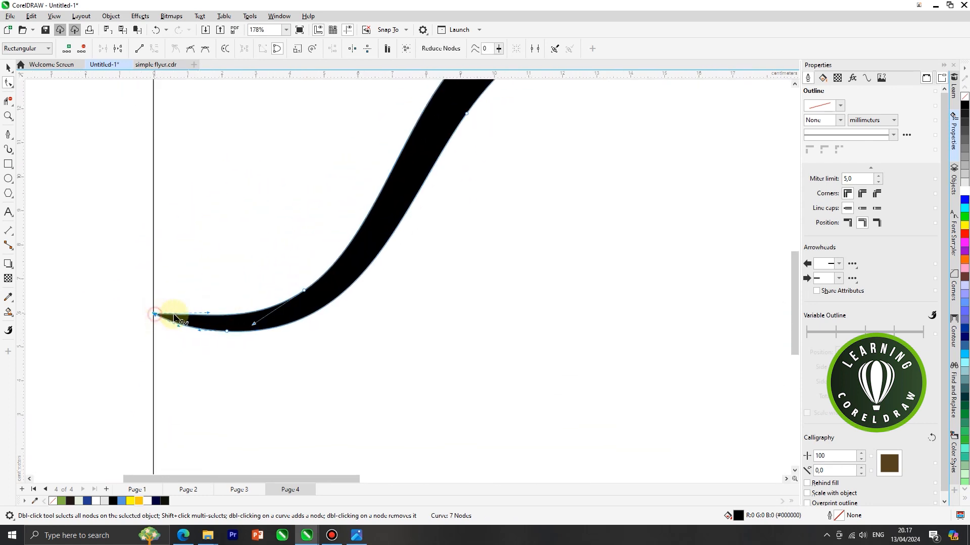
pyautogui.click(207, 317)
pyautogui.moveTo(208, 314); pyautogui.dragTo(208, 329)
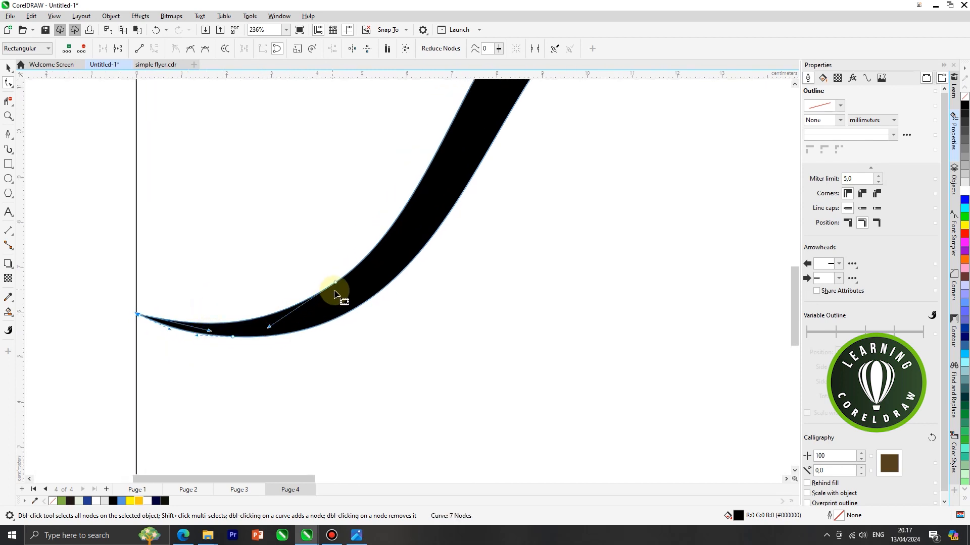
# Delete the upper-edge node nearest the stroke's left tip to smooth the lower bend.
pyautogui.scroll(-2, 336, 297)
pyautogui.scroll(1, 336, 301)
pyautogui.scroll(1, 336, 302)
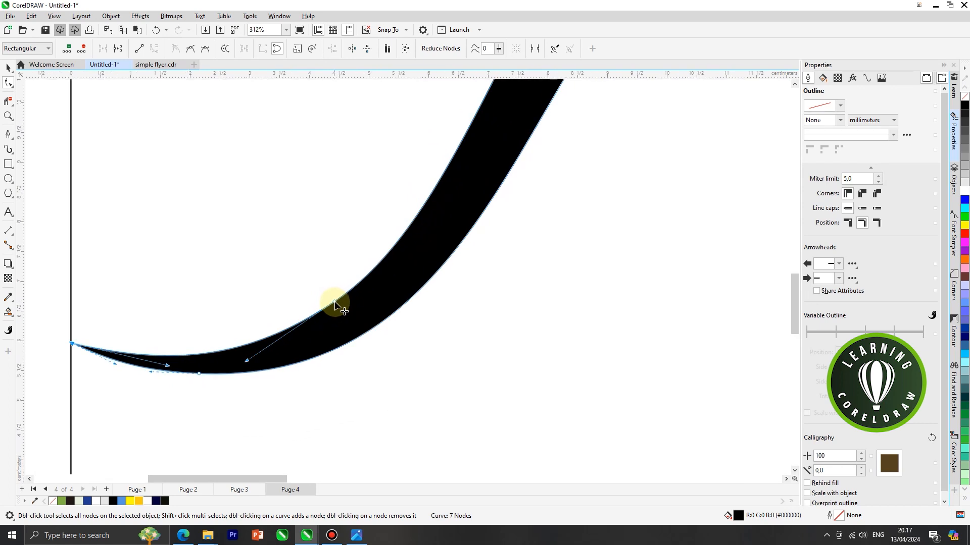
pyautogui.rightClick(334, 305)
pyautogui.click(357, 320)
pyautogui.scroll(-3, 357, 320)
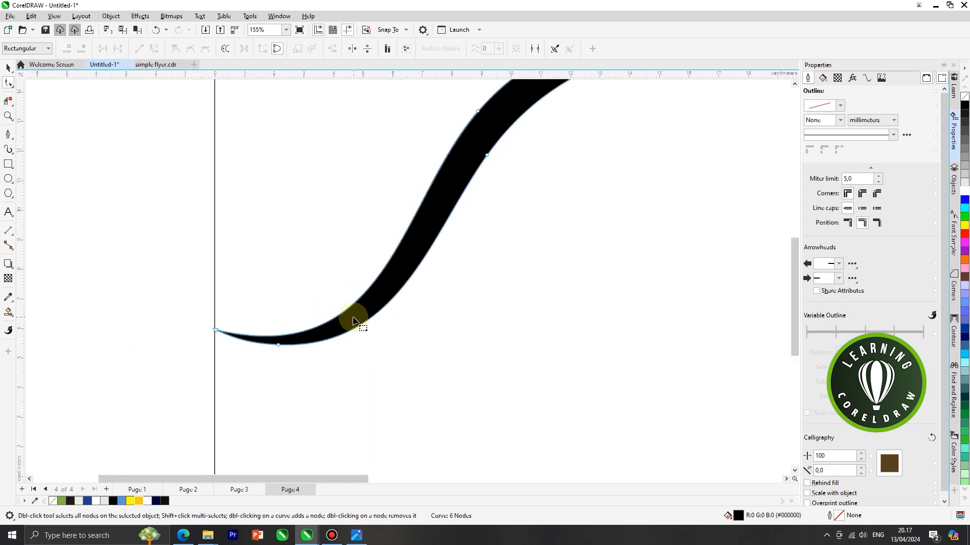
pyautogui.click(9, 67)
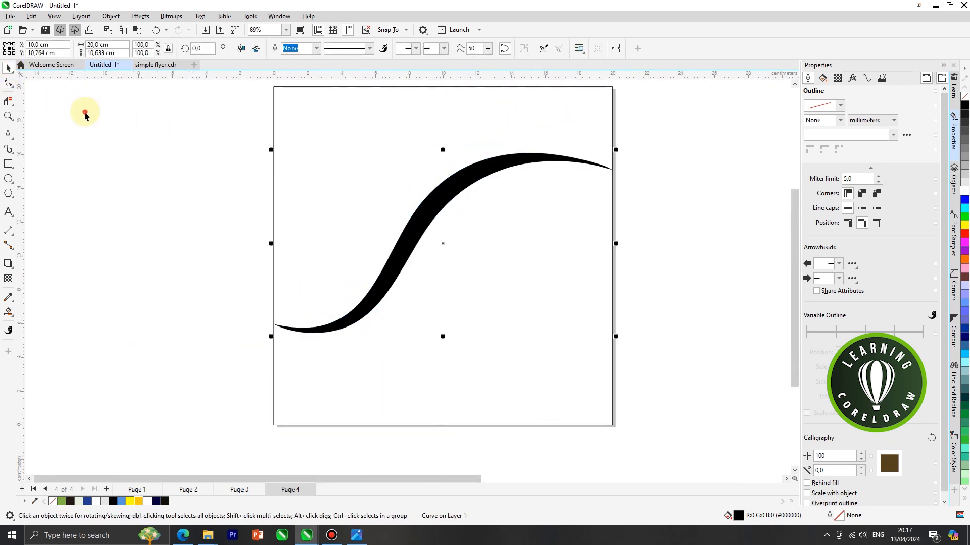
pyautogui.click(90, 133)
pyautogui.scroll(-1, 102, 184)
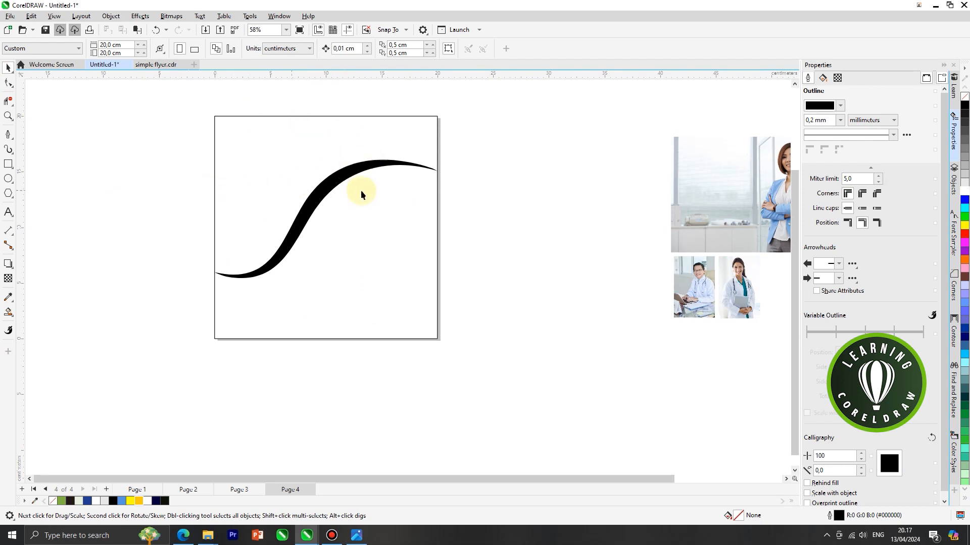
pyautogui.scroll(1, 303, 206)
# Apply a linear fountain fill to the black wave, running diagonally upward along its rising middle section.
pyautogui.click(315, 193)
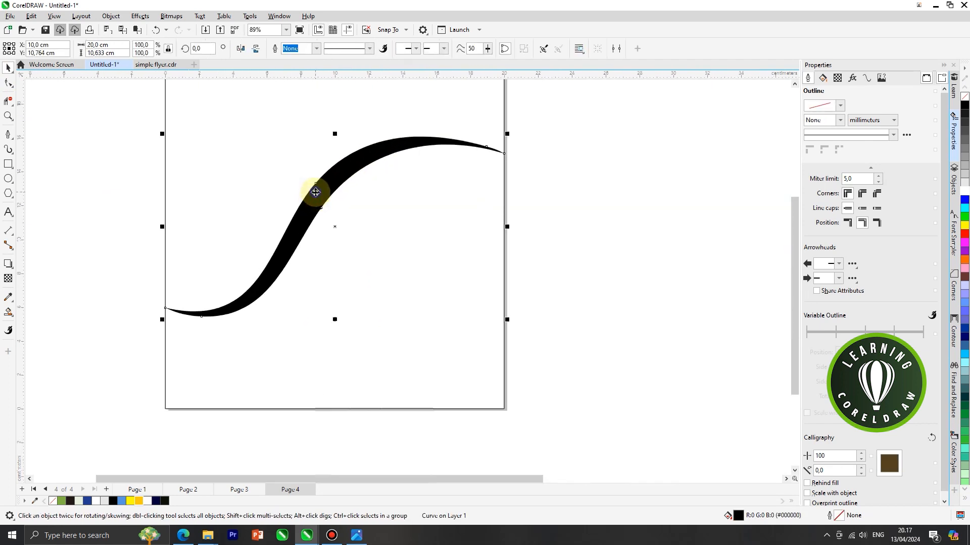
pyautogui.rightClick(314, 191)
pyautogui.click(353, 246)
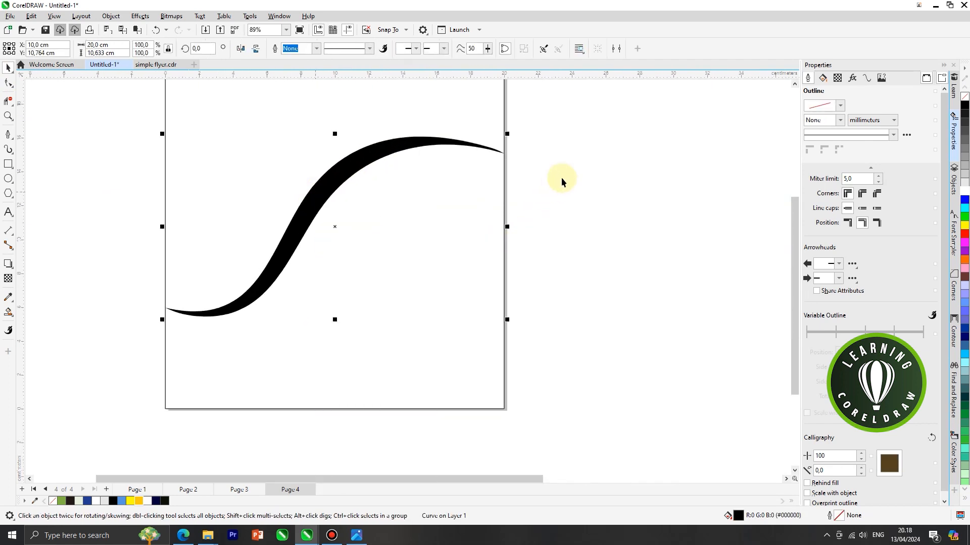
pyautogui.click(9, 313)
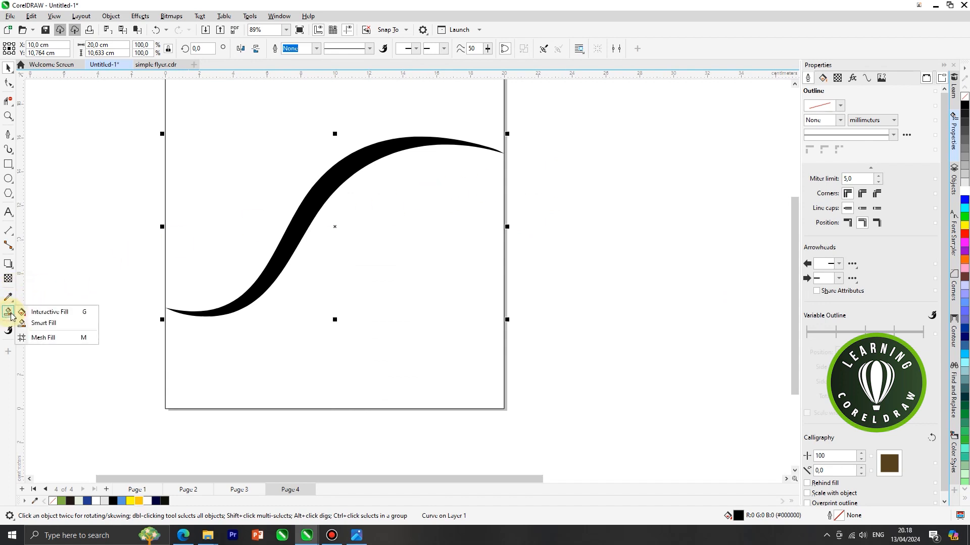
pyautogui.click(37, 312)
pyautogui.scroll(-1, 288, 257)
pyautogui.scroll(2, 288, 258)
pyautogui.moveTo(251, 296); pyautogui.dragTo(337, 176)
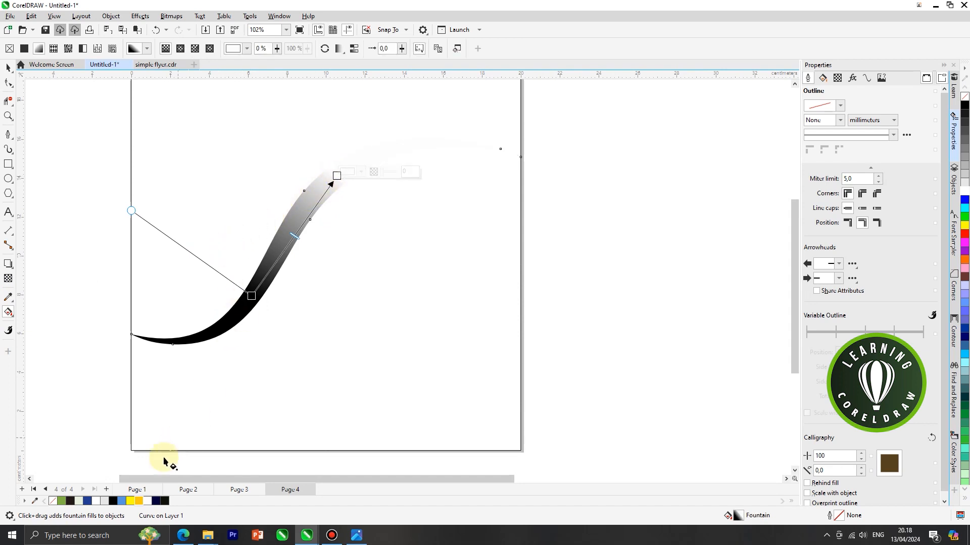
# Colour the gradient's upper end light blue and its lower end dark blue.
pyautogui.click(124, 499)
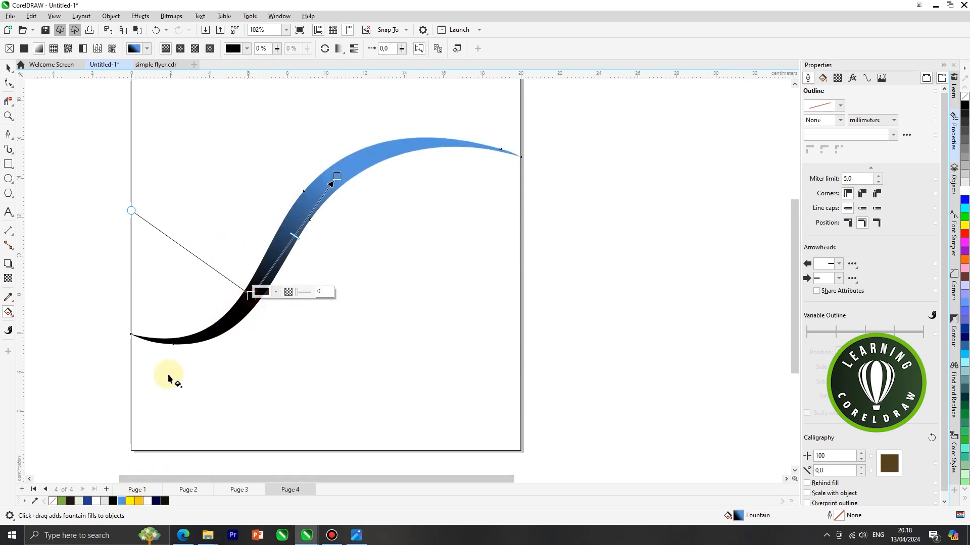
pyautogui.click(88, 501)
pyautogui.click(338, 175)
pyautogui.click(7, 67)
pyautogui.scroll(-2, 322, 262)
pyautogui.scroll(2, 305, 236)
# Duplicate the blue gradient wave in place and mirror the copy horizontally.
pyautogui.click(306, 235)
pyautogui.rightClick(306, 235)
pyautogui.click(552, 237)
pyautogui.rightClick(557, 203)
pyautogui.click(584, 284)
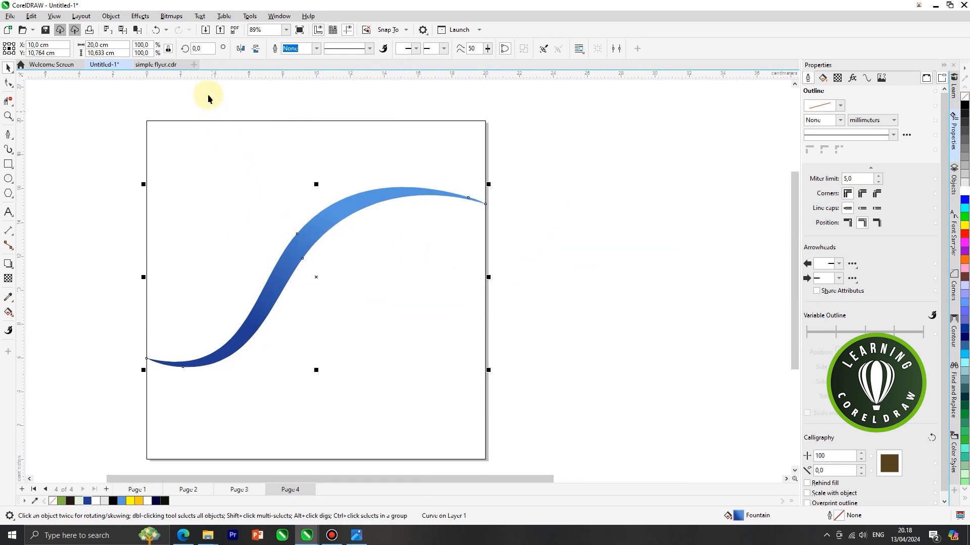
pyautogui.click(240, 50)
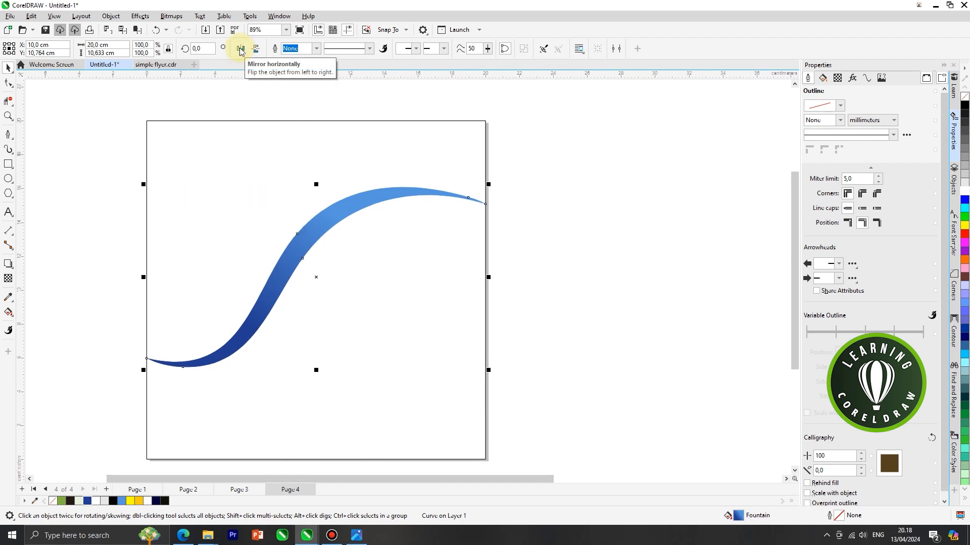
pyautogui.click(240, 49)
pyautogui.click(505, 185)
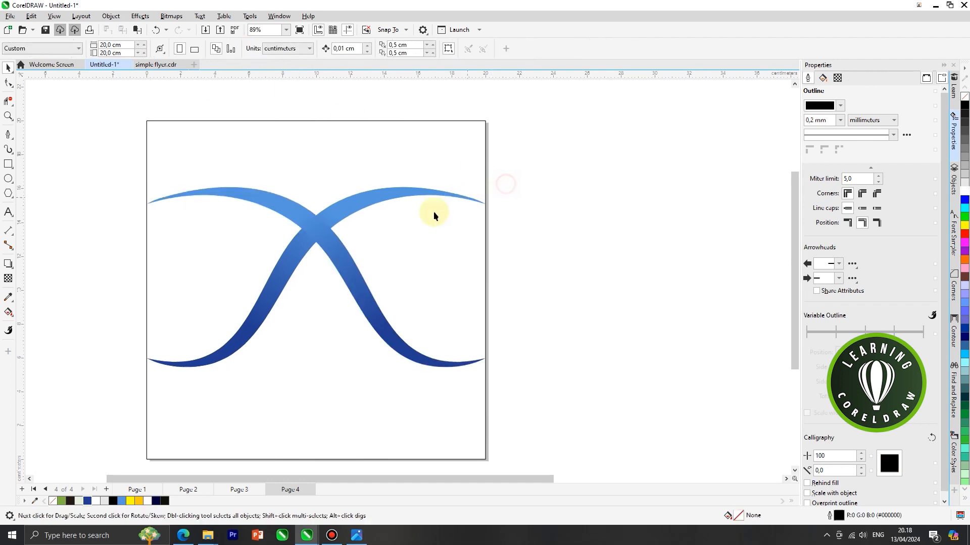
# Move the mirrored wave down the page and rotate it counterclockwise to about 221° so it crosses the first wave.
pyautogui.moveTo(338, 255); pyautogui.dragTo(340, 349)
pyautogui.click(340, 349)
pyautogui.moveTo(494, 288); pyautogui.dragTo(404, 200)
pyautogui.click(581, 249)
# Shift the mirrored wave upward and rotate it counterclockwise to about 234°.
pyautogui.moveTo(301, 355); pyautogui.dragTo(314, 313)
pyautogui.click(535, 294)
pyautogui.moveTo(390, 325); pyautogui.dragTo(385, 331)
pyautogui.click(389, 331)
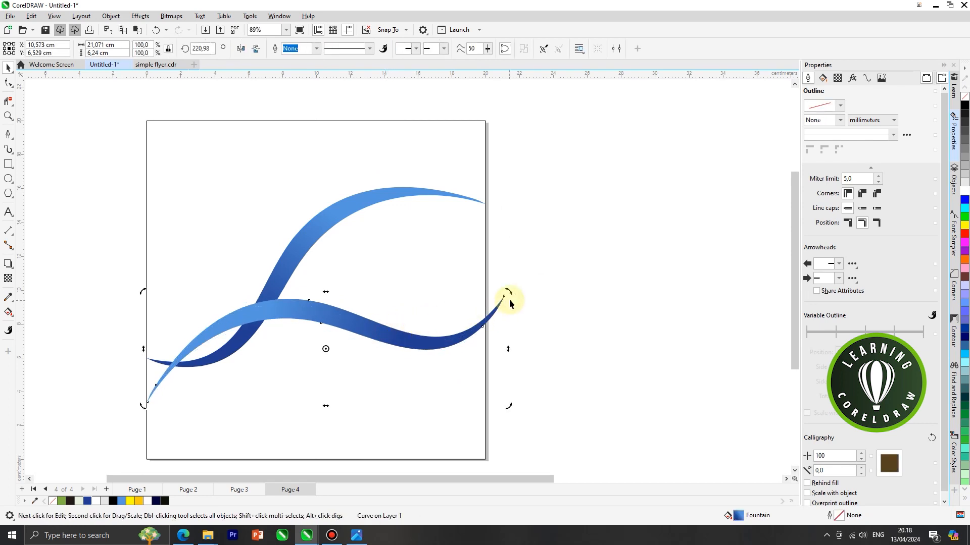
pyautogui.moveTo(509, 291); pyautogui.dragTo(480, 260)
pyautogui.click(281, 329)
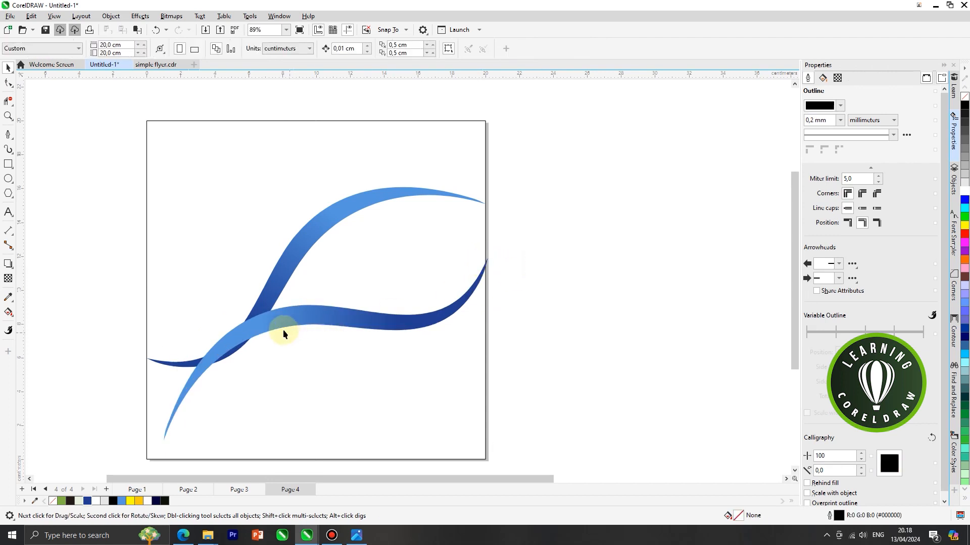
# Rotate the mirrored wave back to about 218.6° and narrow it to about 20.5 cm so its right tip meets the page edge.
pyautogui.moveTo(276, 325); pyautogui.dragTo(270, 310)
pyautogui.click(271, 309)
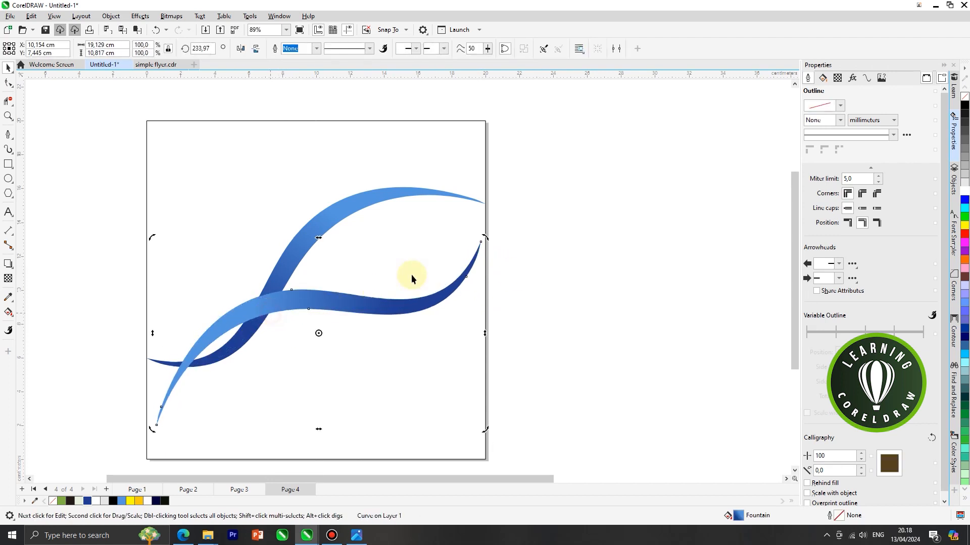
pyautogui.moveTo(488, 235); pyautogui.dragTo(525, 304)
pyautogui.click(474, 319)
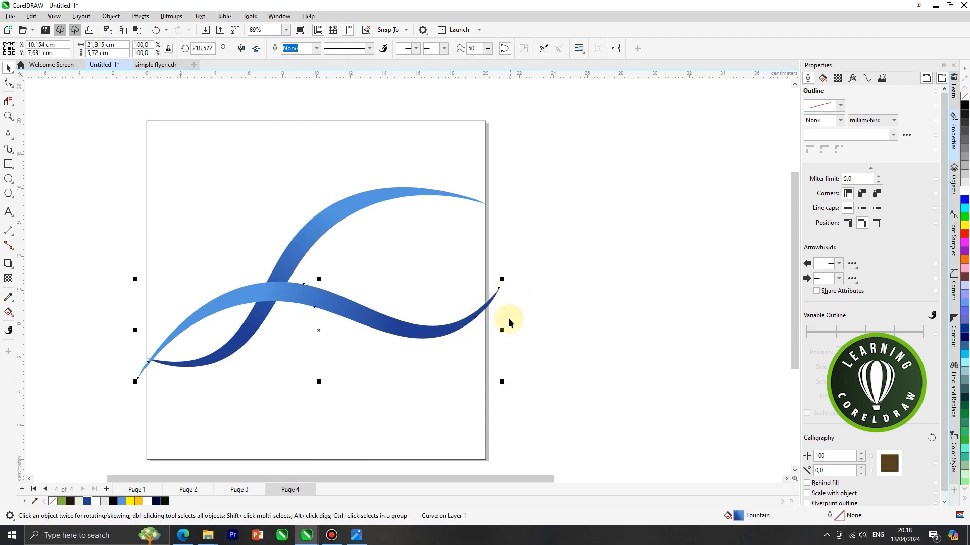
pyautogui.moveTo(502, 332); pyautogui.dragTo(488, 331)
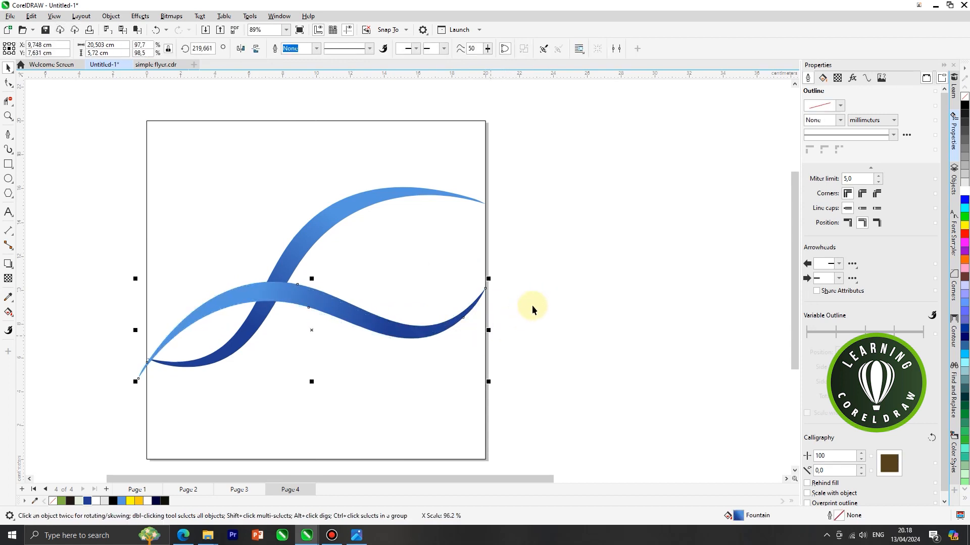
pyautogui.click(532, 305)
pyautogui.click(158, 367)
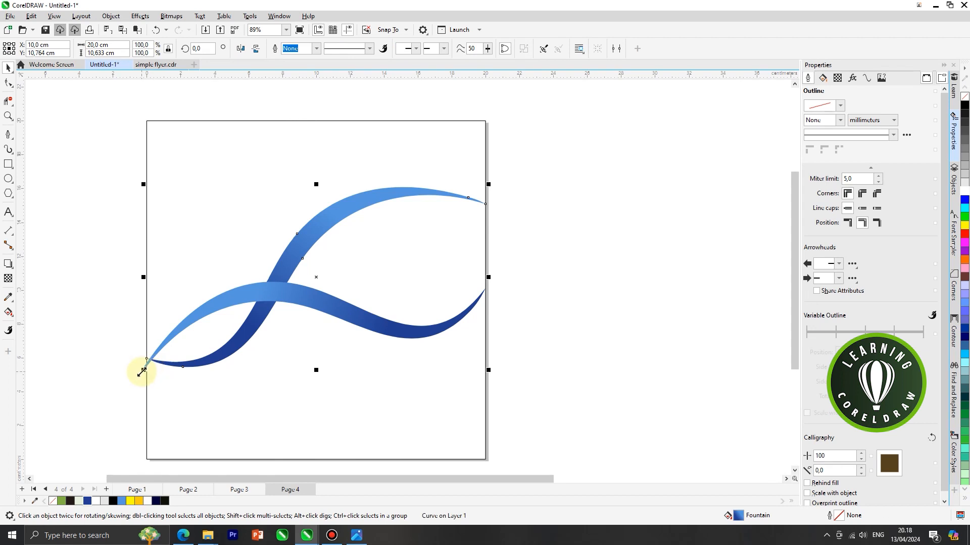
pyautogui.moveTo(141, 373); pyautogui.dragTo(139, 377)
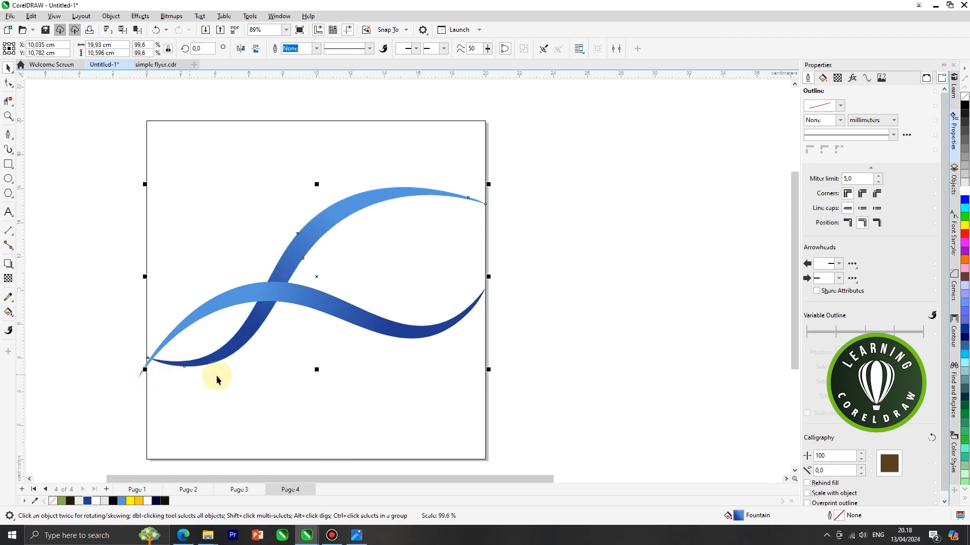
pyautogui.hotkey('ctrl', 'z')
# Scale the mirrored wave down proportionally to about 19.7 cm wide so its left tip lies inside the page.
pyautogui.click(210, 340)
pyautogui.click(138, 378)
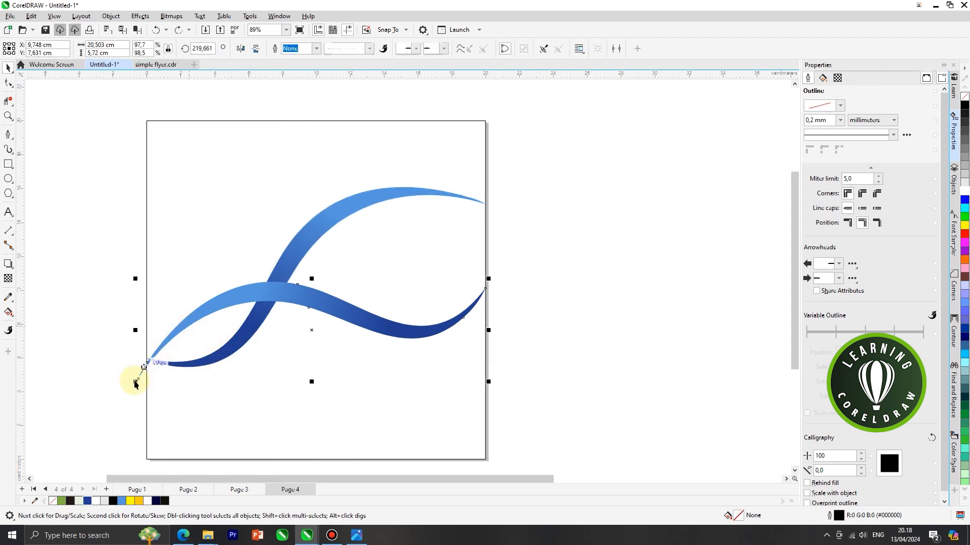
pyautogui.moveTo(133, 383); pyautogui.dragTo(137, 380)
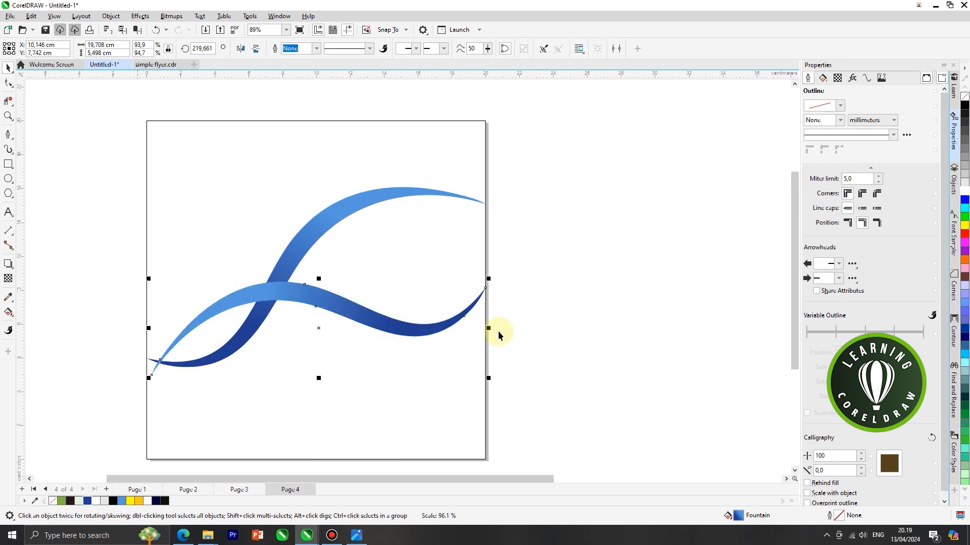
# Rotate the mirrored wave to about 225° and move it so its right tip touches the page's right edge.
pyautogui.click(352, 262)
pyautogui.click(312, 253)
pyautogui.click(296, 297)
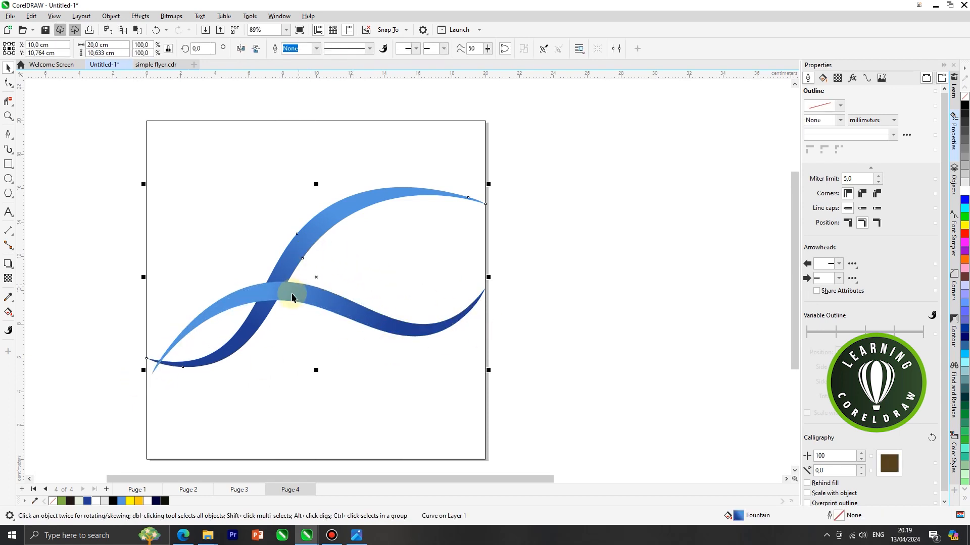
pyautogui.click(464, 296)
pyautogui.moveTo(488, 281); pyautogui.dragTo(529, 255)
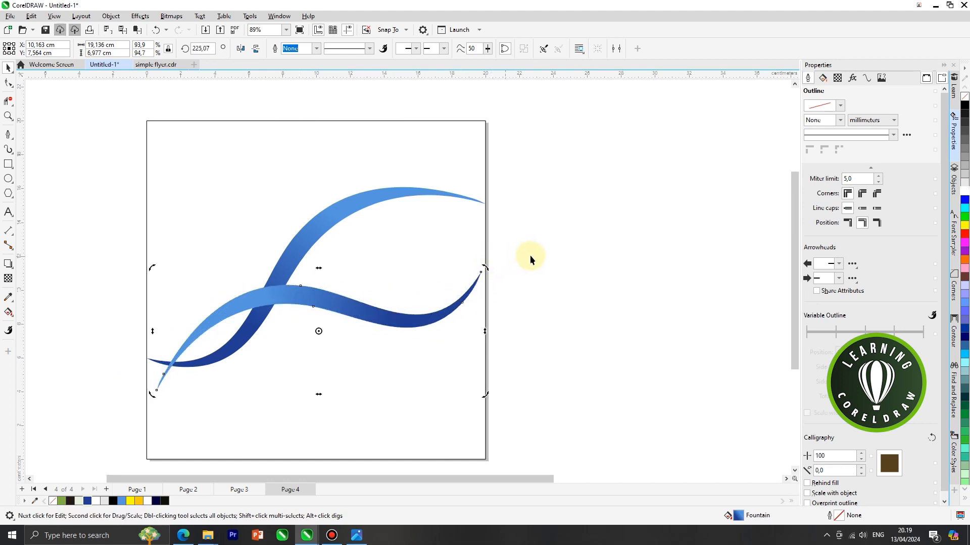
pyautogui.click(529, 256)
pyautogui.moveTo(396, 321); pyautogui.dragTo(420, 324)
pyautogui.click(506, 305)
# Move the first wave slightly down and rotate it counterclockwise to about 6°.
pyautogui.moveTo(238, 342); pyautogui.dragTo(241, 353)
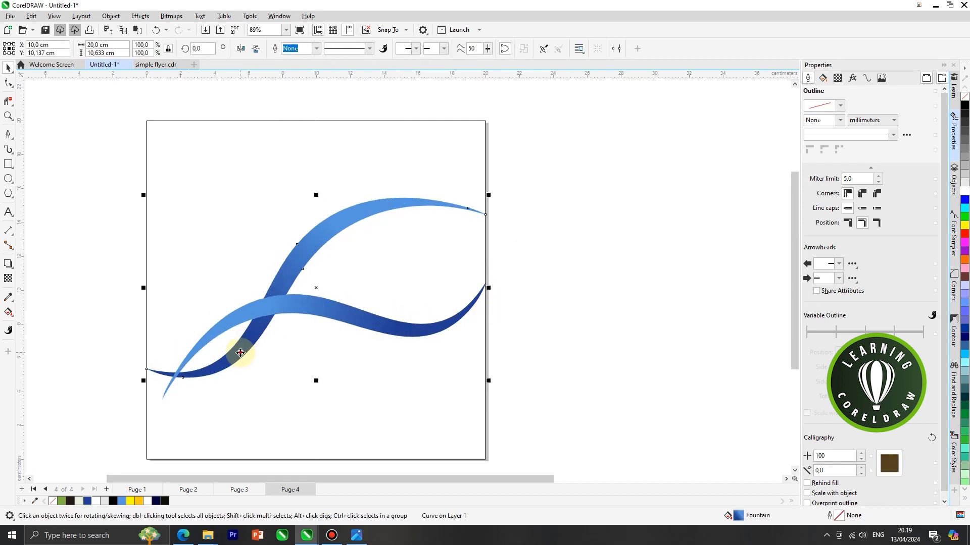
pyautogui.click(240, 353)
pyautogui.moveTo(489, 194); pyautogui.dragTo(471, 182)
pyautogui.click(522, 224)
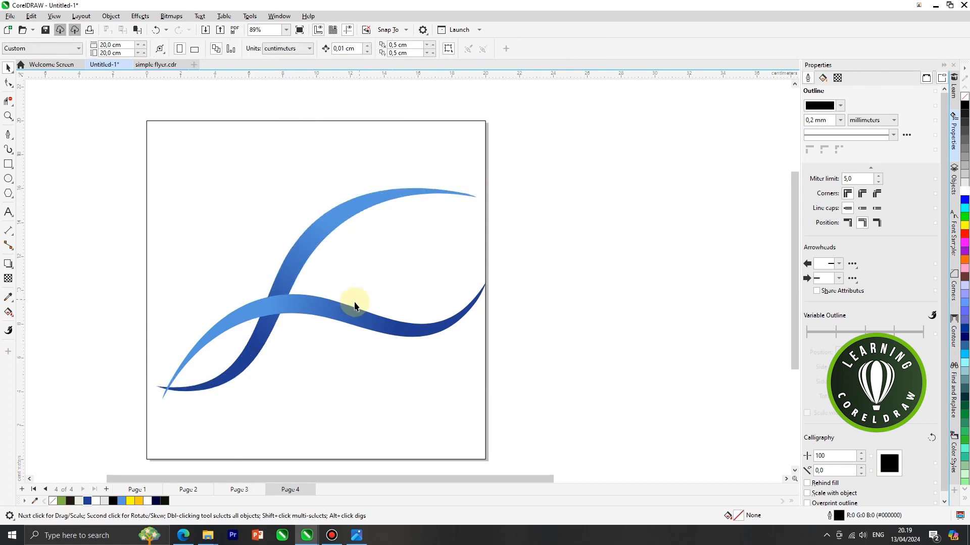
# Lower the mirrored wave slightly and stretch both waves together to the page's left edge.
pyautogui.moveTo(342, 312); pyautogui.dragTo(339, 319)
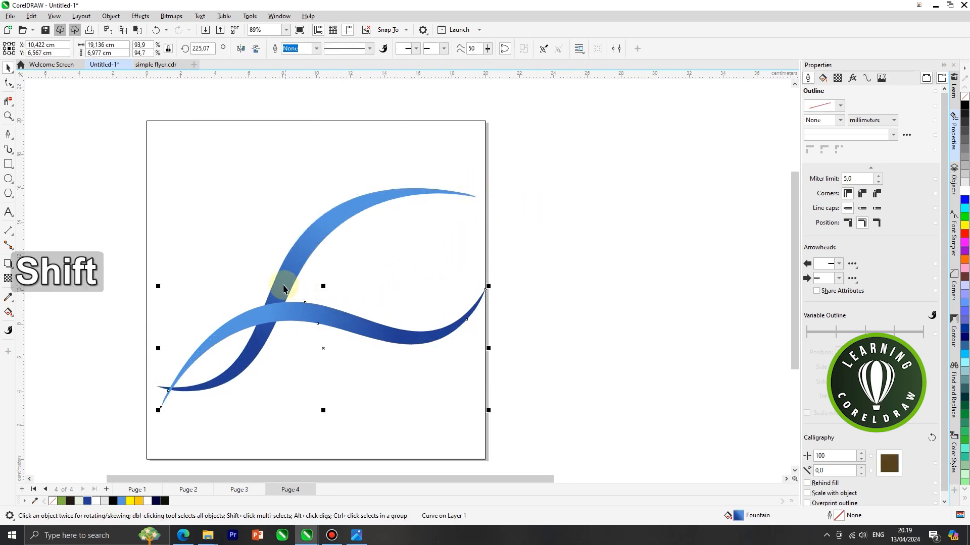
pyautogui.keyDown('shift'); pyautogui.click(177, 376); pyautogui.keyUp('shift')
pyautogui.keyDown('shift'); pyautogui.click(155, 384); pyautogui.keyUp('shift')
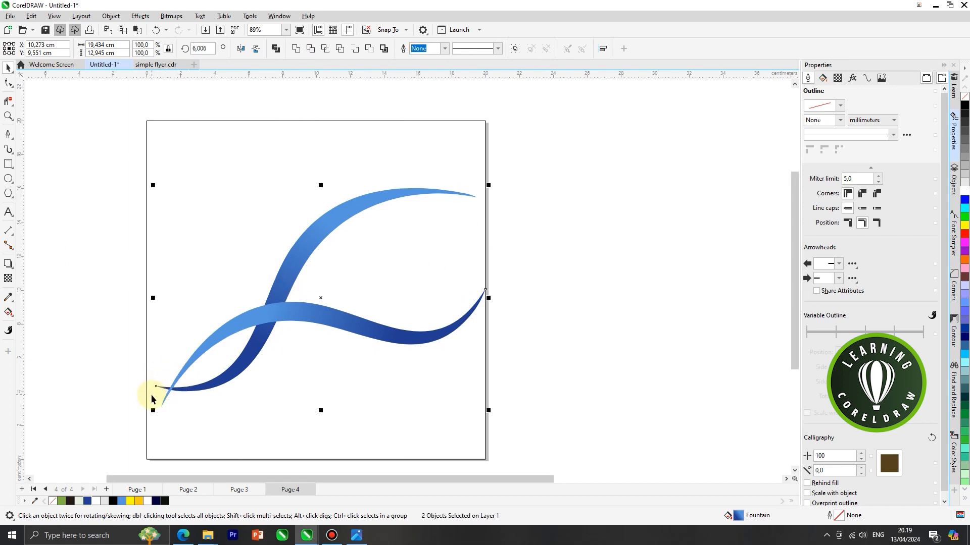
pyautogui.moveTo(154, 298); pyautogui.dragTo(144, 298)
# Move the mirrored wave a little further down and rotate the first wave slightly counterclockwise.
pyautogui.click(364, 329)
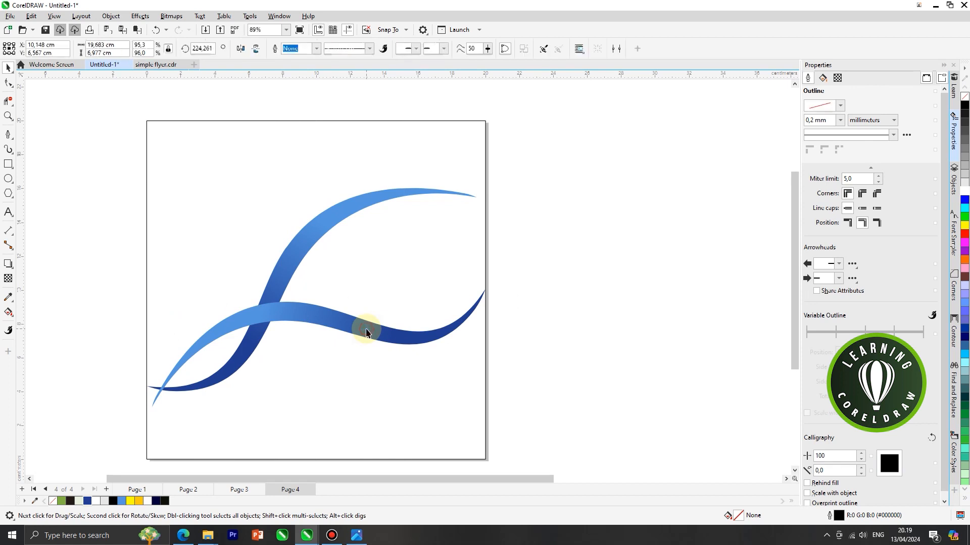
pyautogui.moveTo(368, 333); pyautogui.dragTo(367, 342)
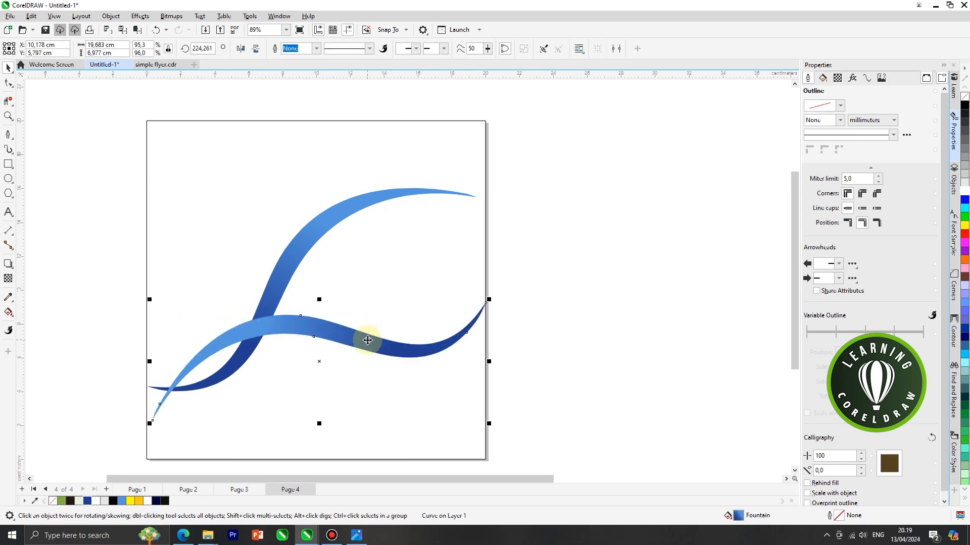
pyautogui.click(286, 277)
pyautogui.moveTo(478, 183); pyautogui.dragTo(478, 177)
pyautogui.click(563, 168)
# Draw a straight Pen line about 2.4 cm wide from the page's right edge to the lower edge of the upper wave near its tip.
pyautogui.scroll(-1, 405, 220)
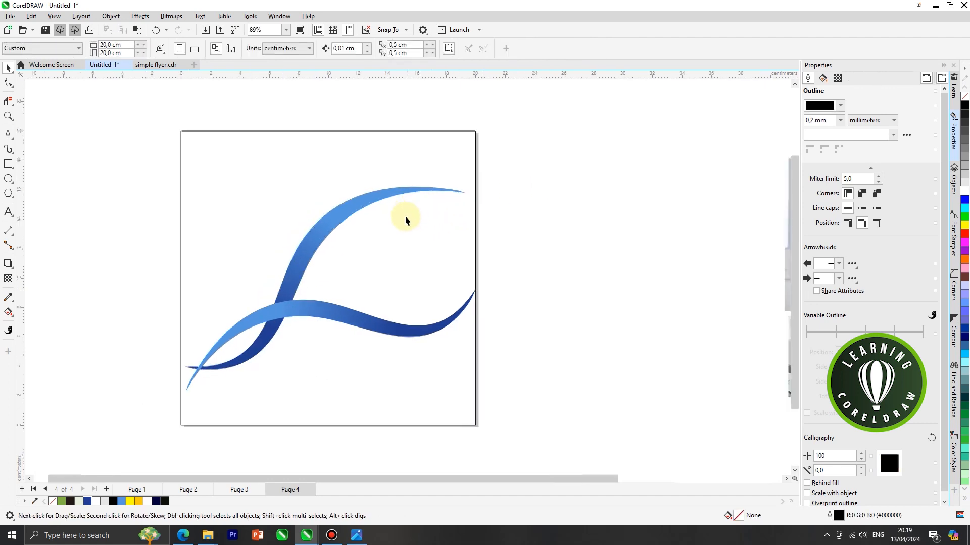
pyautogui.scroll(-2, 405, 220)
pyautogui.scroll(1, 415, 238)
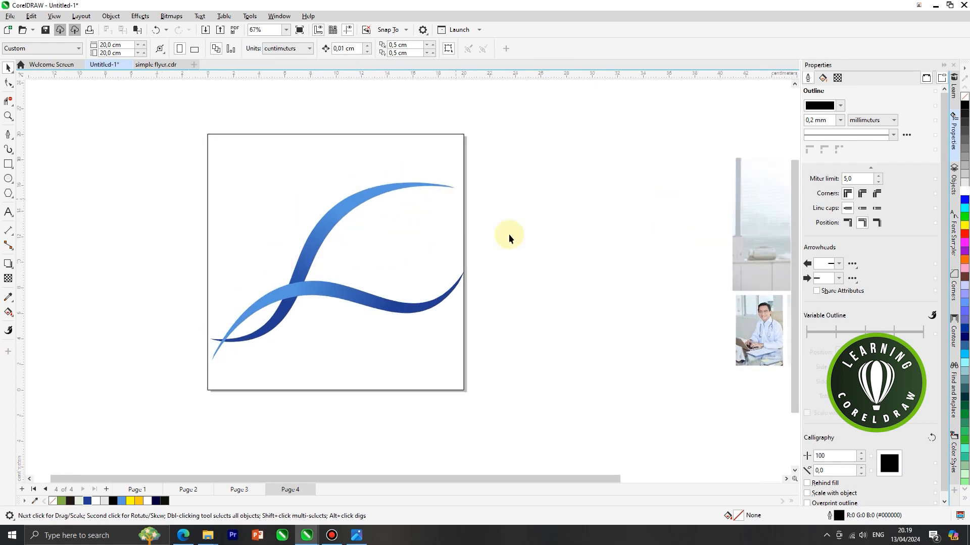
pyautogui.scroll(3, 450, 204)
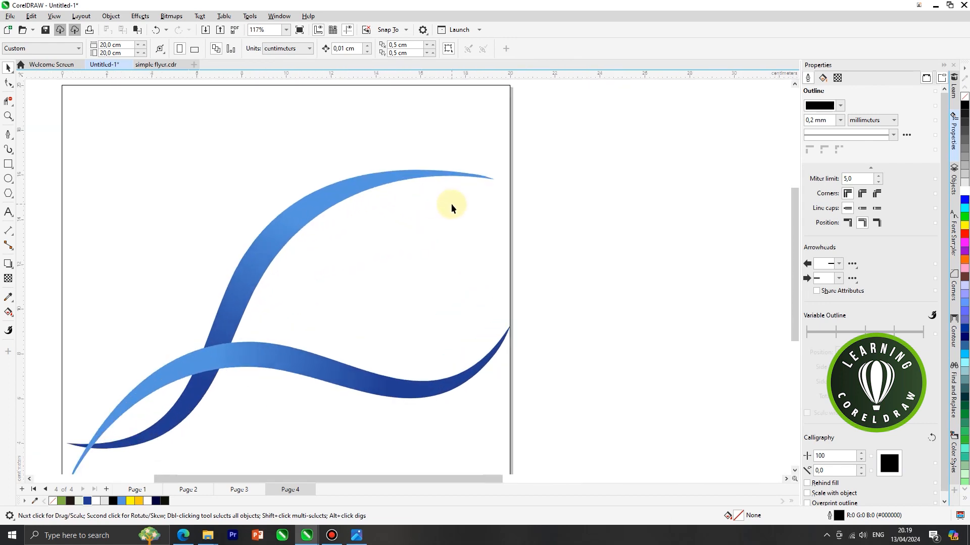
pyautogui.click(8, 136)
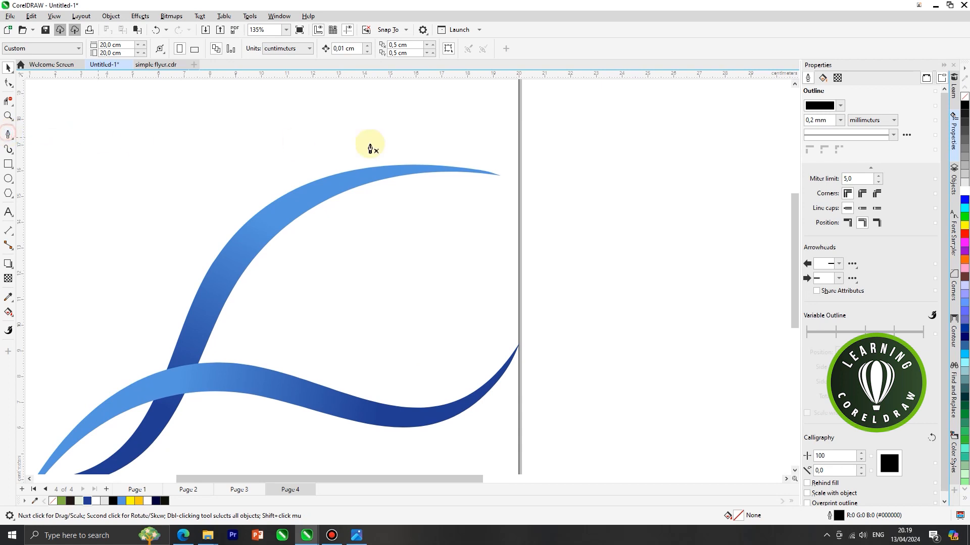
pyautogui.scroll(2, 469, 171)
pyautogui.click(558, 186)
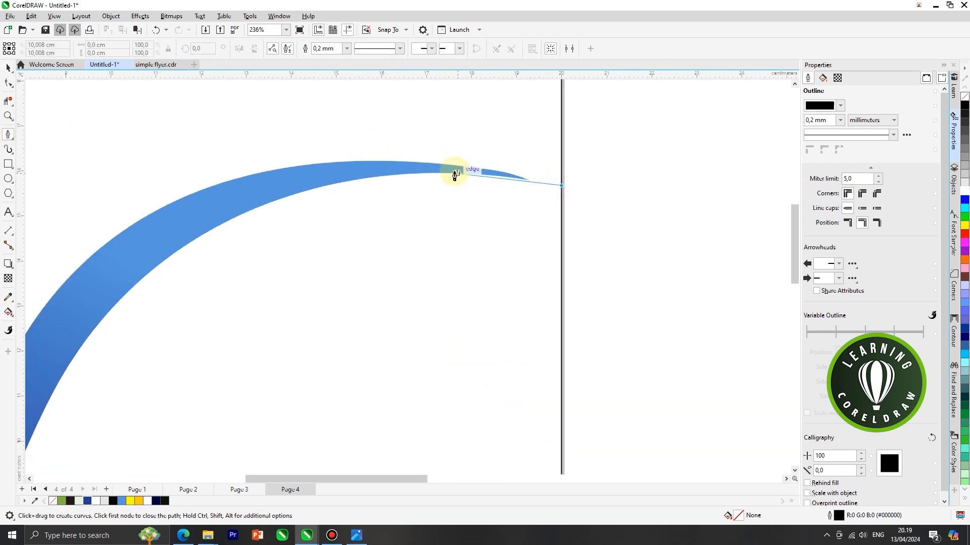
pyautogui.click(453, 174)
pyautogui.press('Escape')
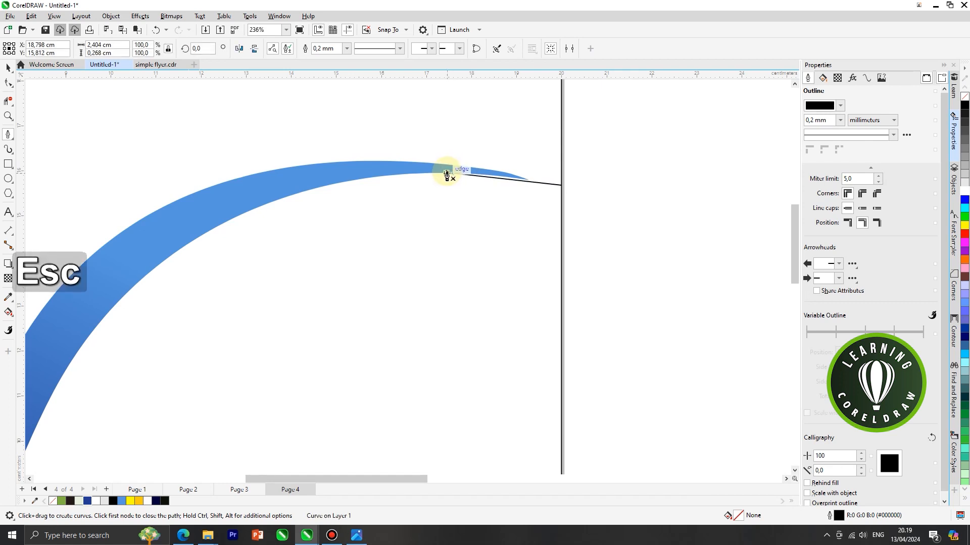
# Smart Fill the area enclosed by the two waves, the Pen line and the page's right edge with near-black.
pyautogui.scroll(-2, 253, 130)
pyautogui.scroll(-1, 504, 247)
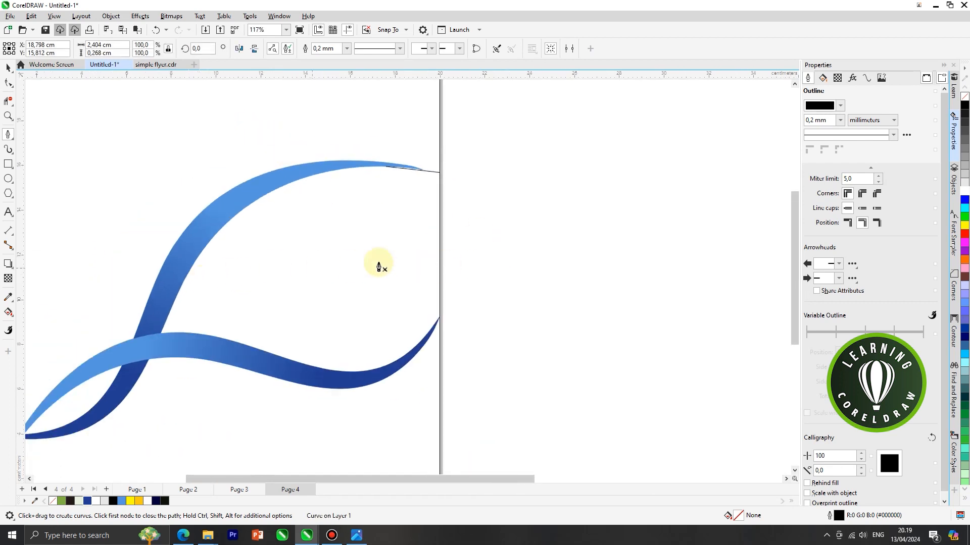
pyautogui.click(4, 311)
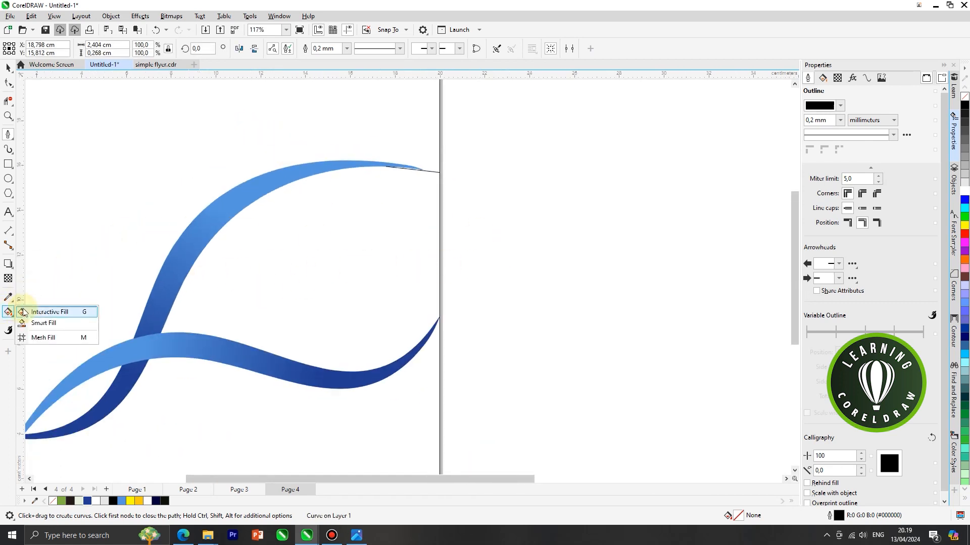
pyautogui.click(44, 324)
pyautogui.click(288, 290)
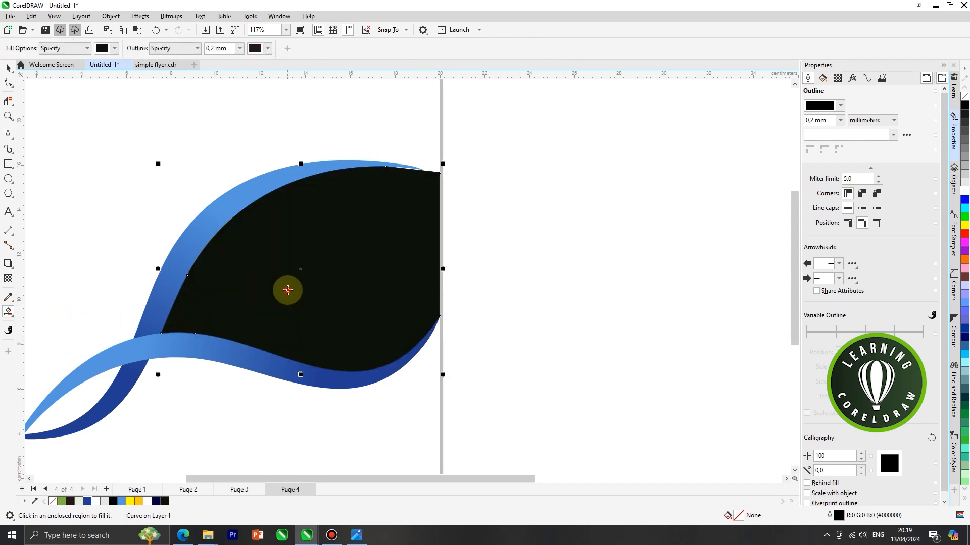
# Delete the straight Pen line at the upper wave's tip.
pyautogui.click(489, 156)
pyautogui.moveTo(520, 141); pyautogui.dragTo(329, 208)
pyautogui.press('Delete')
# Bend the black shape's upper edge up against the blue wave's tip and remove the extra node on that edge.
pyautogui.scroll(4, 412, 175)
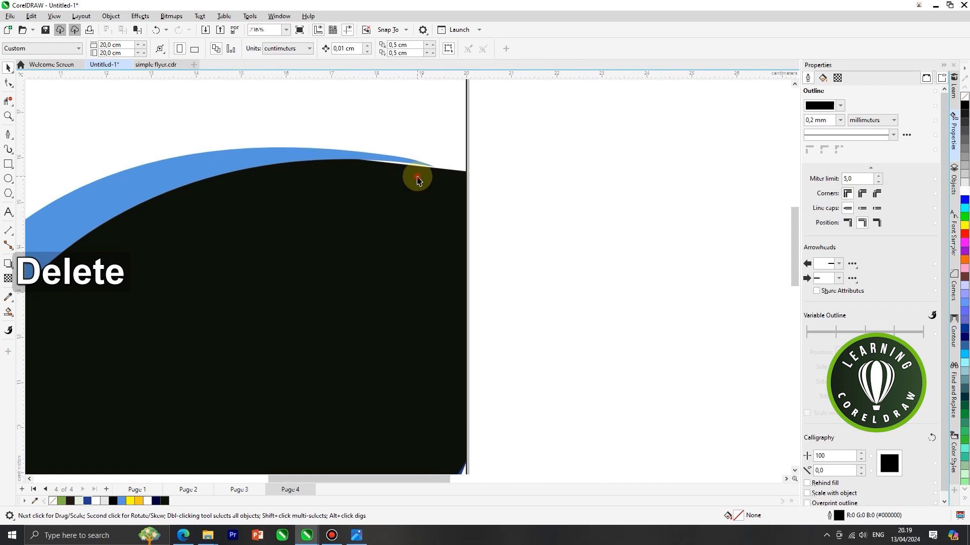
pyautogui.click(417, 178)
pyautogui.click(11, 85)
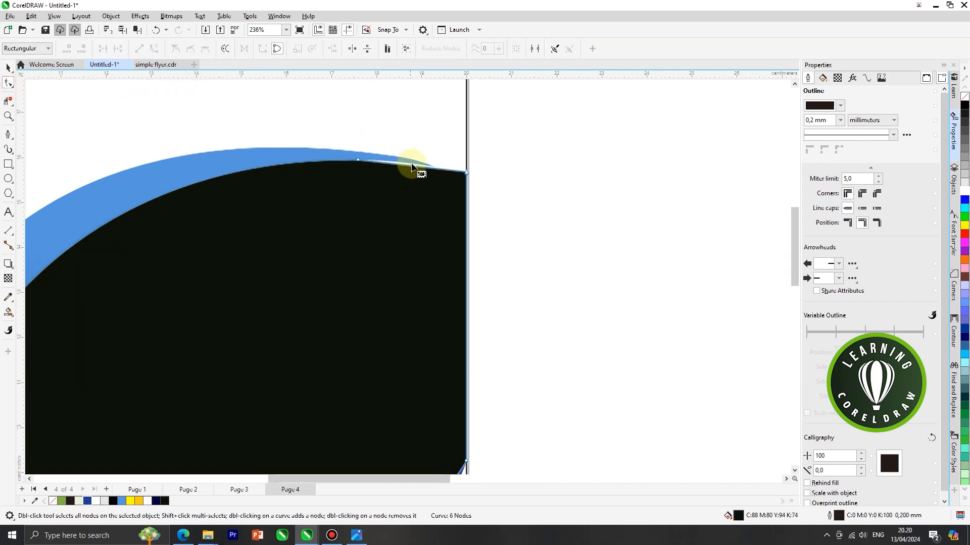
pyautogui.scroll(3, 412, 172)
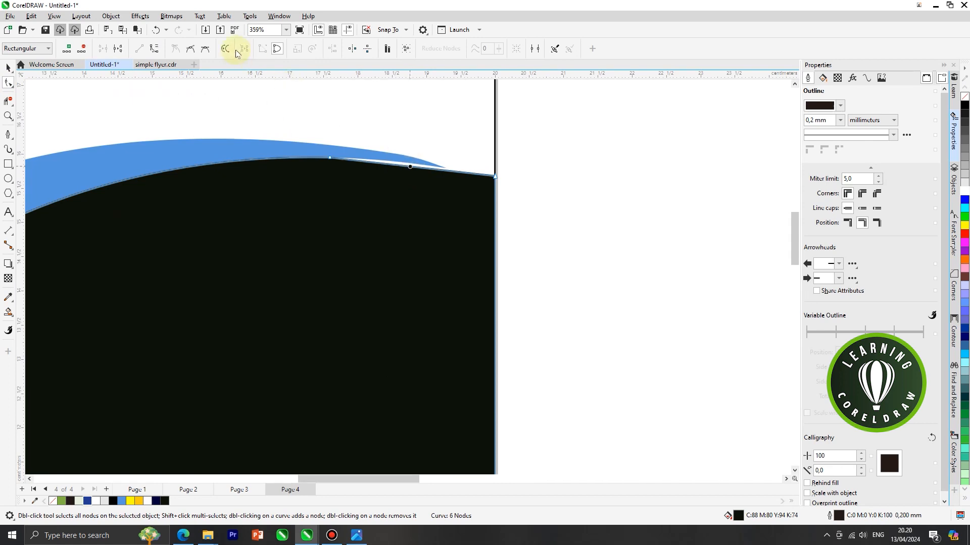
pyautogui.click(382, 162)
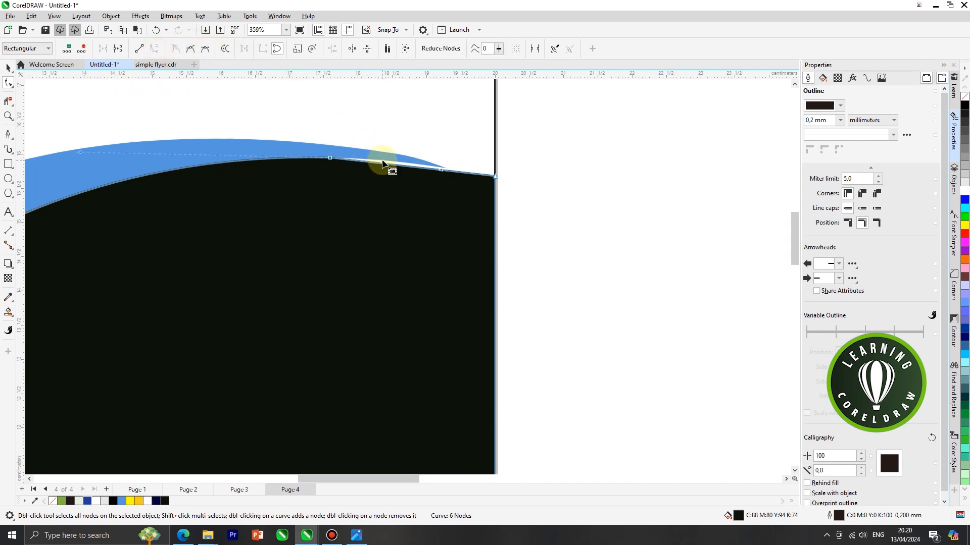
pyautogui.moveTo(384, 162); pyautogui.dragTo(388, 153)
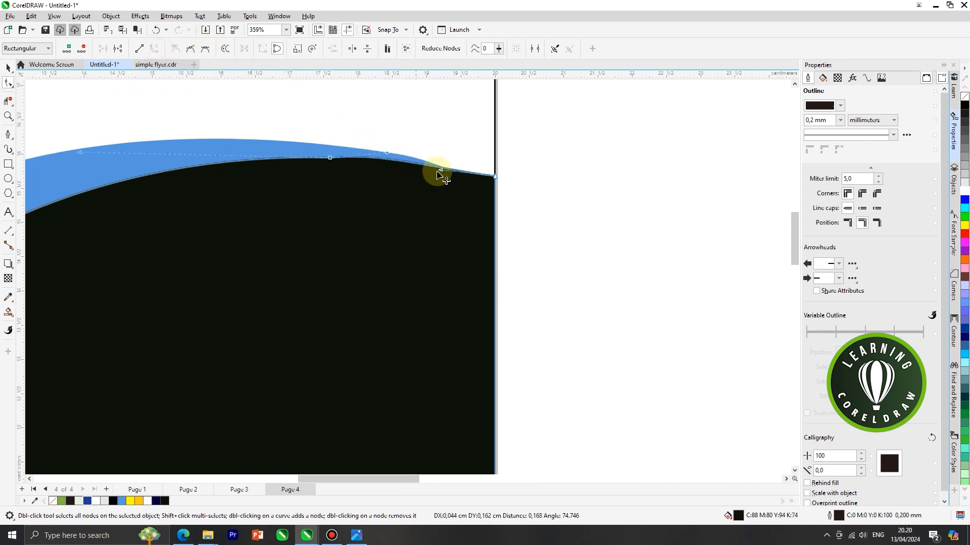
pyautogui.moveTo(440, 174); pyautogui.dragTo(441, 157)
pyautogui.scroll(-1, 441, 157)
pyautogui.doubleClick(354, 161)
pyautogui.scroll(-4, 292, 195)
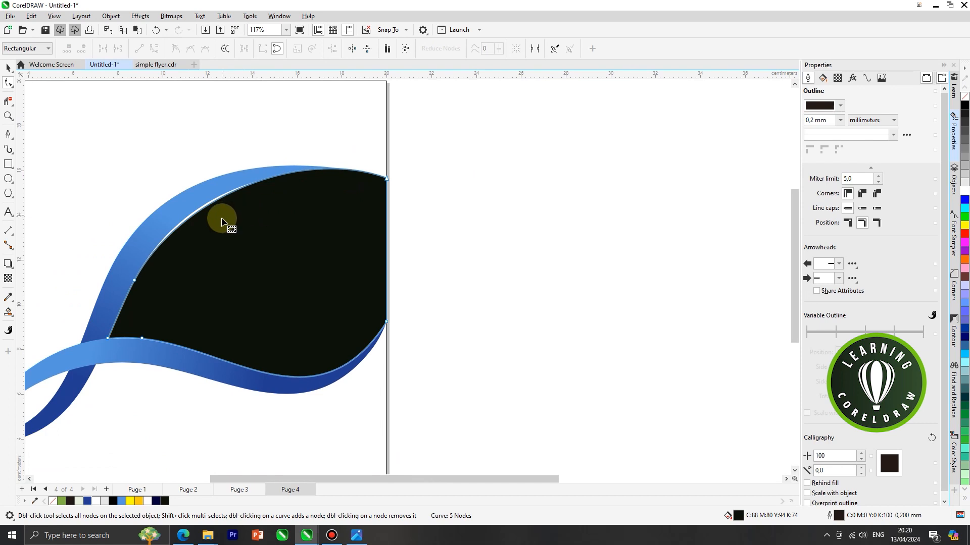
pyautogui.moveTo(134, 280); pyautogui.dragTo(238, 195)
pyautogui.scroll(-1, 206, 238)
pyautogui.scroll(1, 154, 277)
pyautogui.scroll(1, 163, 270)
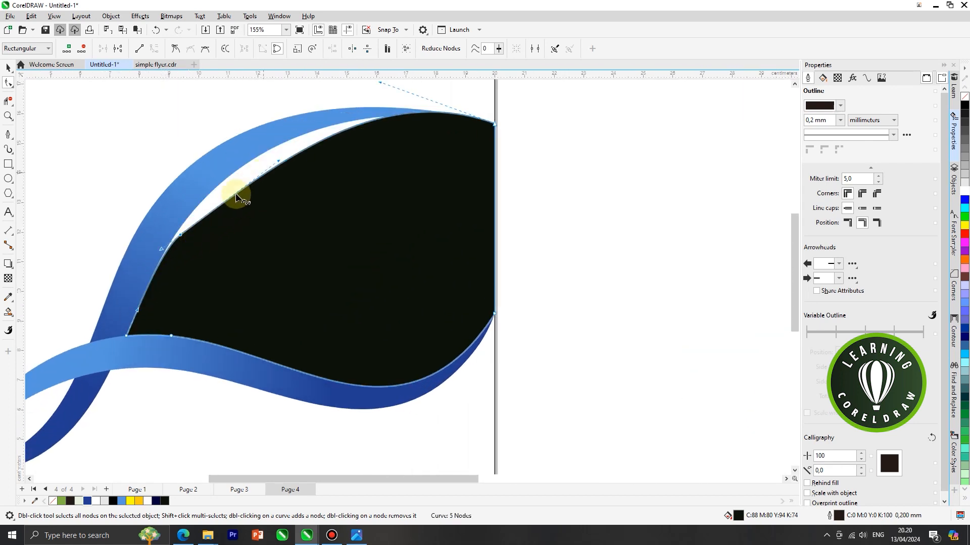
pyautogui.hotkey('ctrl', 'z')
# Adjust the black shape's left node and upper-right curve handle so its upper edge follows the blue wave.
pyautogui.scroll(1, 180, 238)
pyautogui.moveTo(180, 236); pyautogui.dragTo(156, 264)
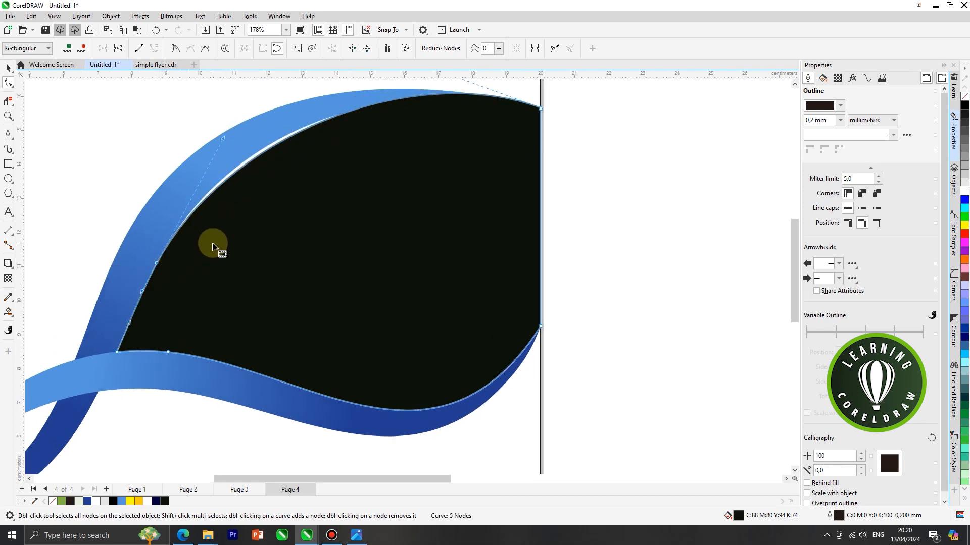
pyautogui.scroll(-1, 213, 244)
pyautogui.scroll(-2, 364, 114)
pyautogui.moveTo(378, 120); pyautogui.dragTo(348, 123)
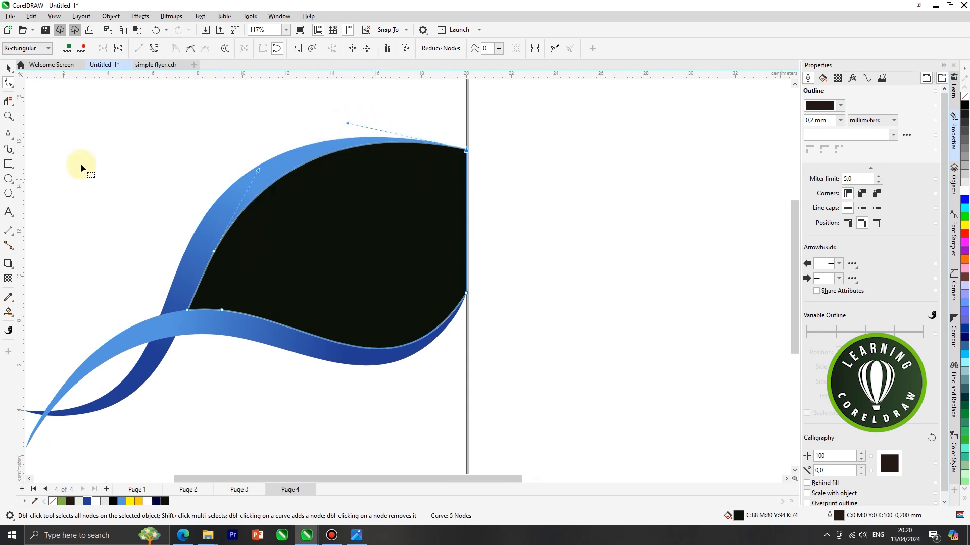
pyautogui.click(9, 68)
pyautogui.click(569, 236)
pyautogui.scroll(-4, 487, 204)
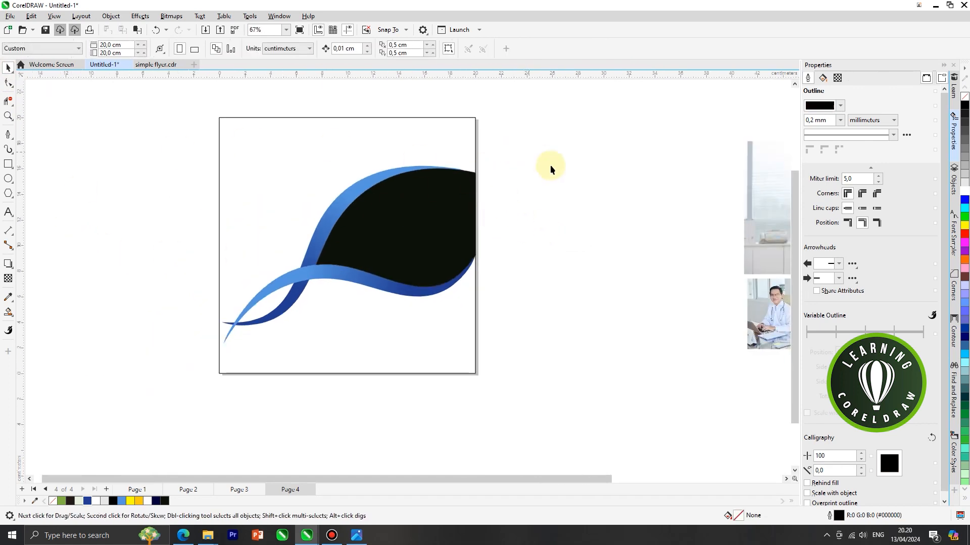
# Move the office photo of the woman in the blue blazer close to the page's right side.
pyautogui.scroll(2, 536, 177)
pyautogui.click(389, 234)
pyautogui.scroll(-1, 252, 147)
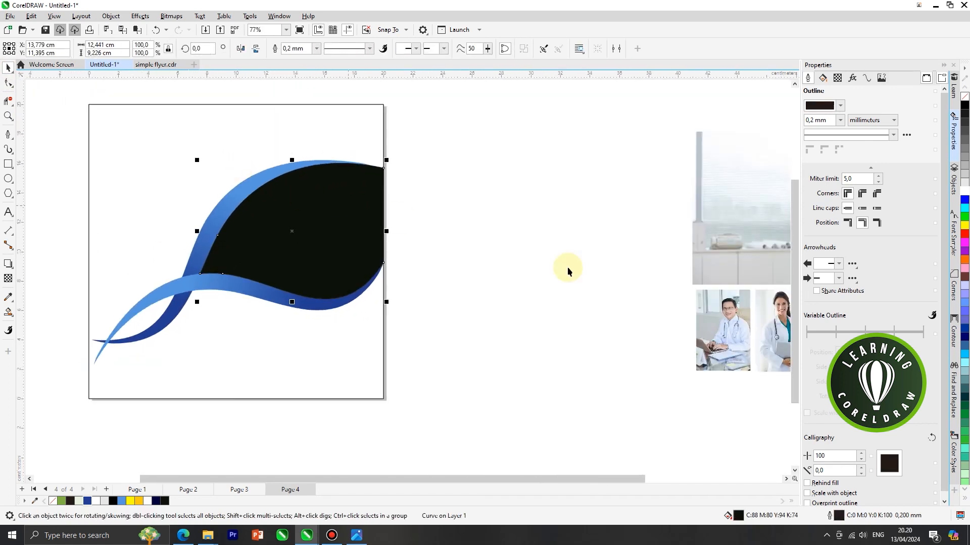
pyautogui.moveTo(748, 232); pyautogui.dragTo(472, 275)
pyautogui.scroll(1, 472, 274)
pyautogui.rightClick(522, 262)
pyautogui.click(506, 244)
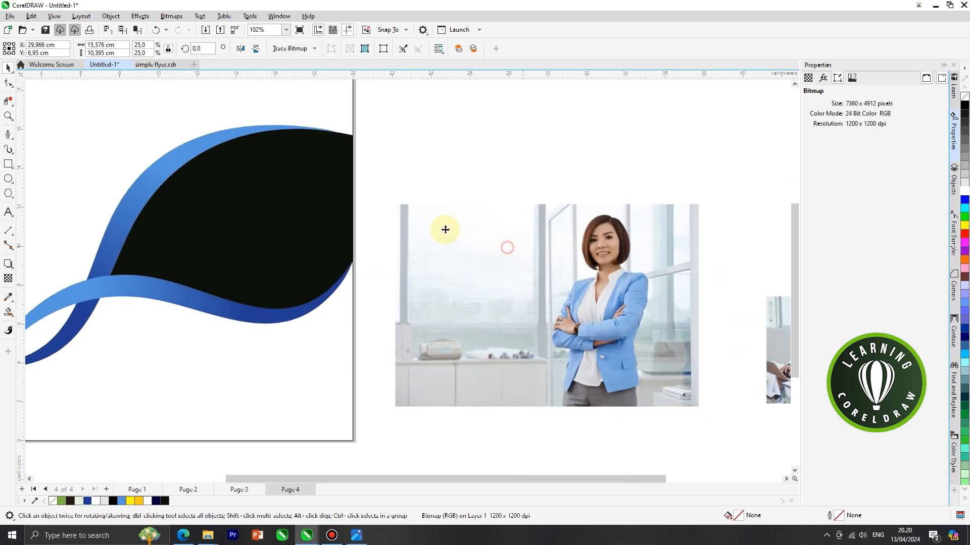
# Draw a straight Pen line about 8.8 cm wide from the upper wave across the black shape to just past the page's right edge.
pyautogui.click(8, 135)
pyautogui.scroll(1, 210, 147)
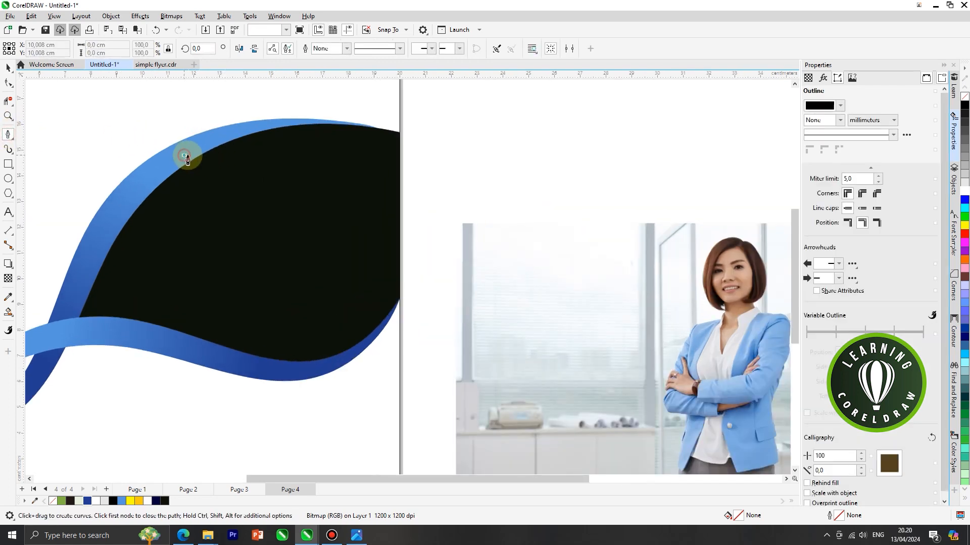
pyautogui.click(184, 156)
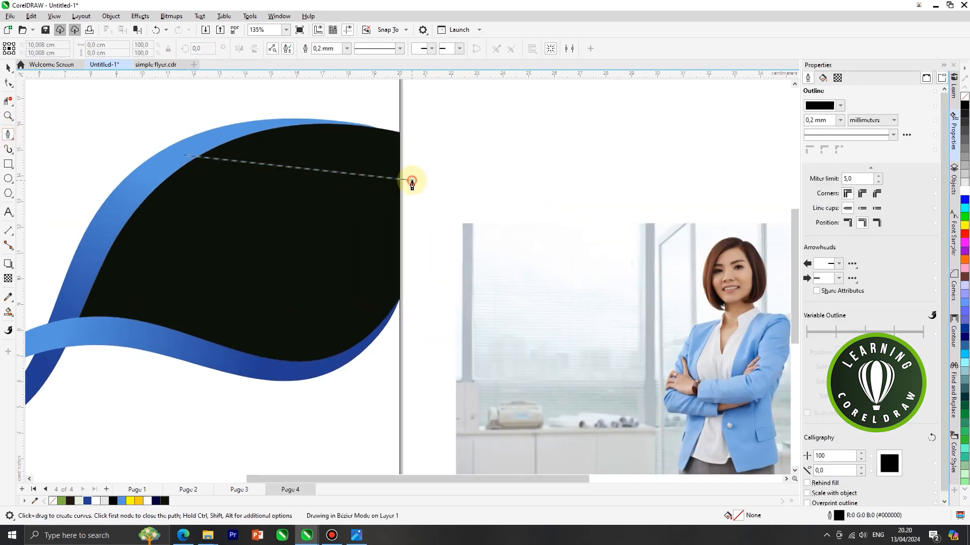
pyautogui.click(412, 180)
pyautogui.press('Escape')
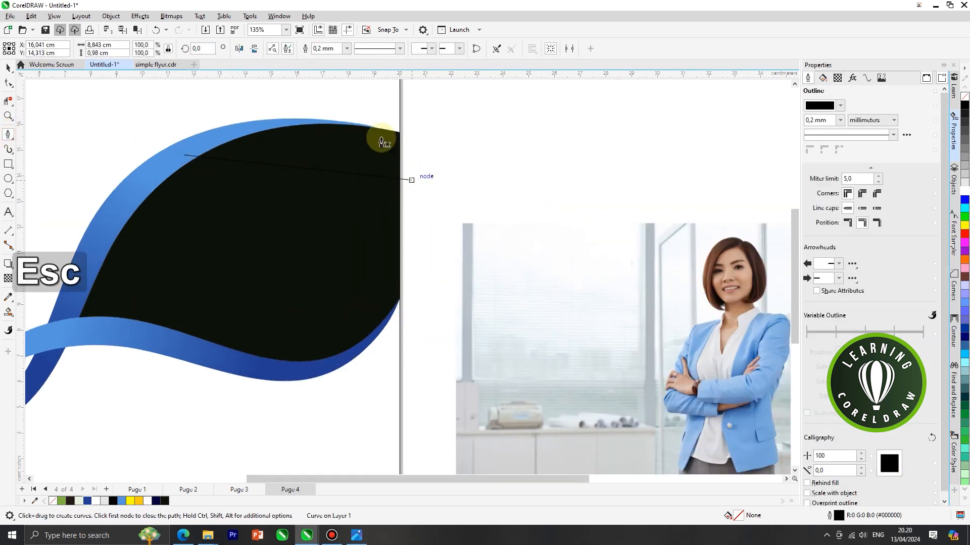
# Convert the new line to a curve and bend its middle slightly upward.
pyautogui.click(6, 84)
pyautogui.scroll(2, 296, 166)
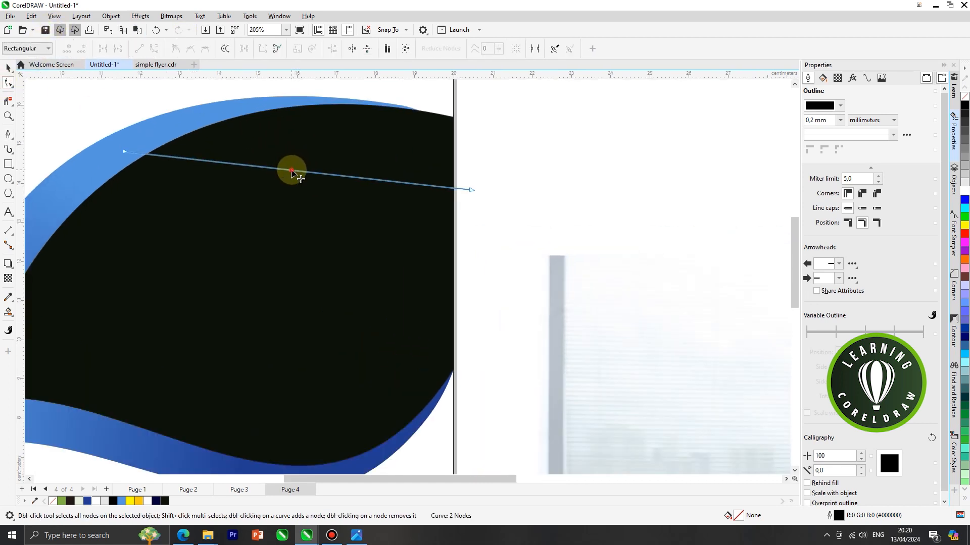
pyautogui.click(291, 170)
pyautogui.click(153, 49)
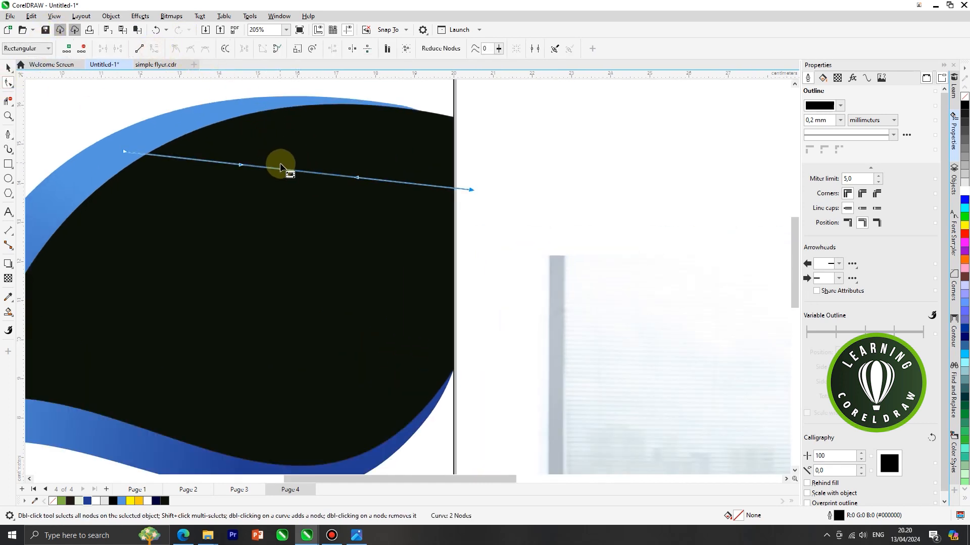
pyautogui.moveTo(282, 170); pyautogui.dragTo(283, 156)
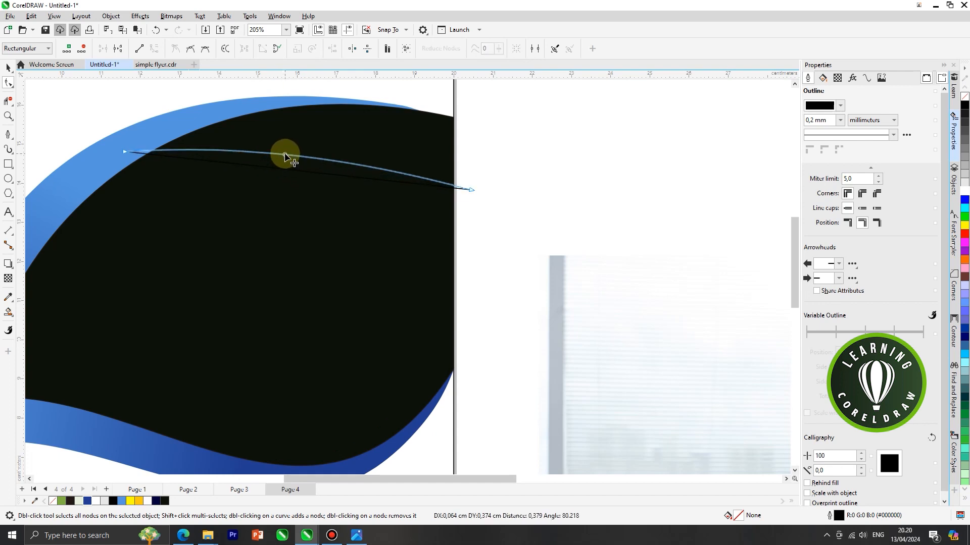
# Reposition the curve's end nodes and handles to form an arch about 9.3 cm wide and 1.8 cm high across the black shape.
pyautogui.moveTo(125, 152); pyautogui.dragTo(100, 175)
pyautogui.click(332, 171)
pyautogui.moveTo(359, 160); pyautogui.dragTo(353, 132)
pyautogui.moveTo(220, 166); pyautogui.dragTo(211, 144)
pyautogui.moveTo(475, 190); pyautogui.dragTo(468, 211)
pyautogui.scroll(-1, 434, 208)
pyautogui.moveTo(370, 166); pyautogui.dragTo(414, 176)
pyautogui.moveTo(458, 211); pyautogui.dragTo(459, 221)
pyautogui.moveTo(382, 175); pyautogui.dragTo(405, 161)
pyautogui.scroll(-1, 340, 187)
# Smart Fill the part of the black shape above the arch with light green, C24 M0 Y41 K0.
pyautogui.click(11, 68)
pyautogui.click(357, 167)
pyautogui.scroll(2, 360, 161)
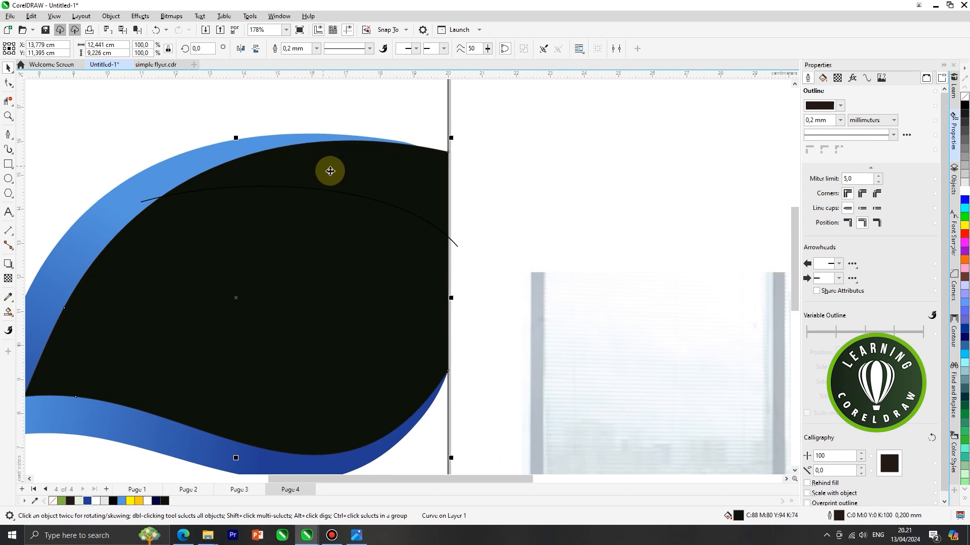
pyautogui.scroll(1, 330, 171)
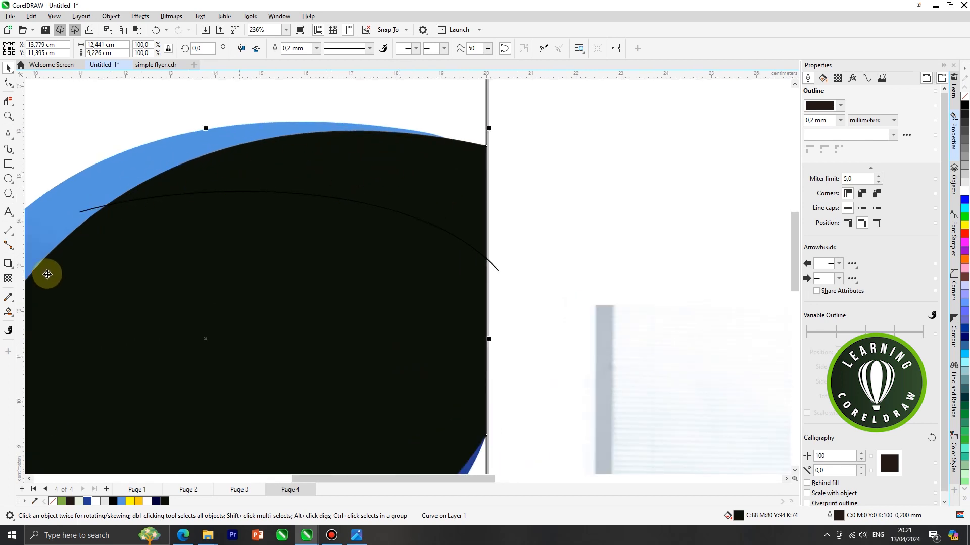
pyautogui.click(8, 312)
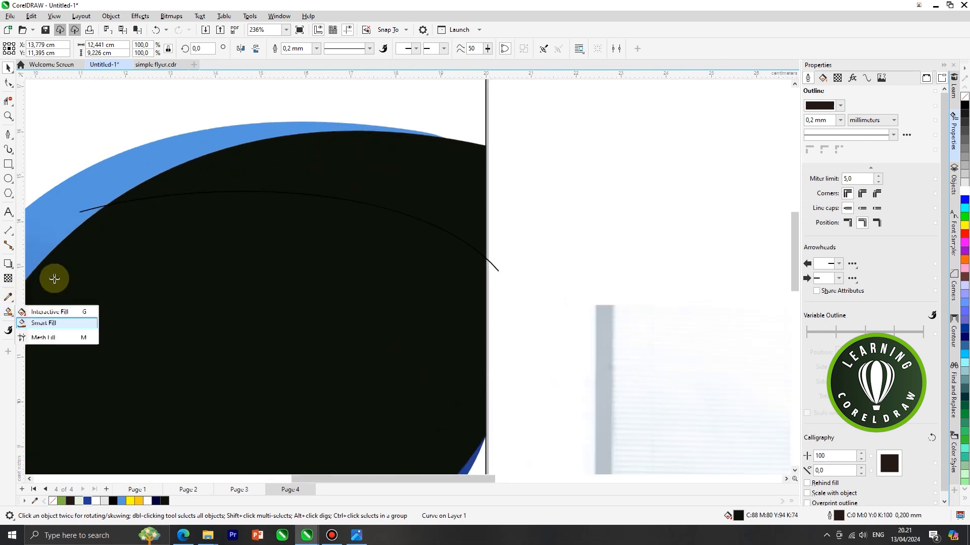
pyautogui.click(43, 323)
pyautogui.click(103, 48)
pyautogui.click(120, 105)
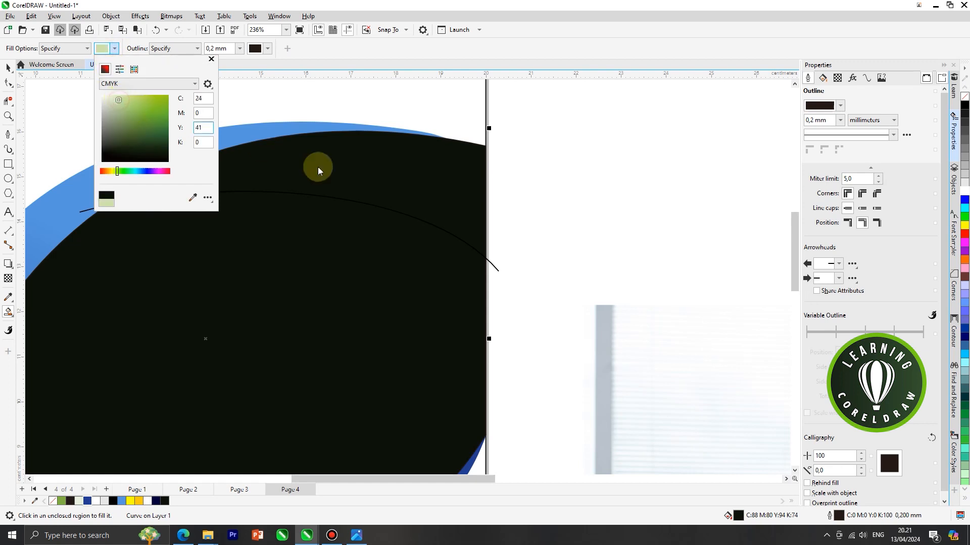
pyautogui.click(374, 182)
pyautogui.click(369, 168)
pyautogui.scroll(-5, 376, 168)
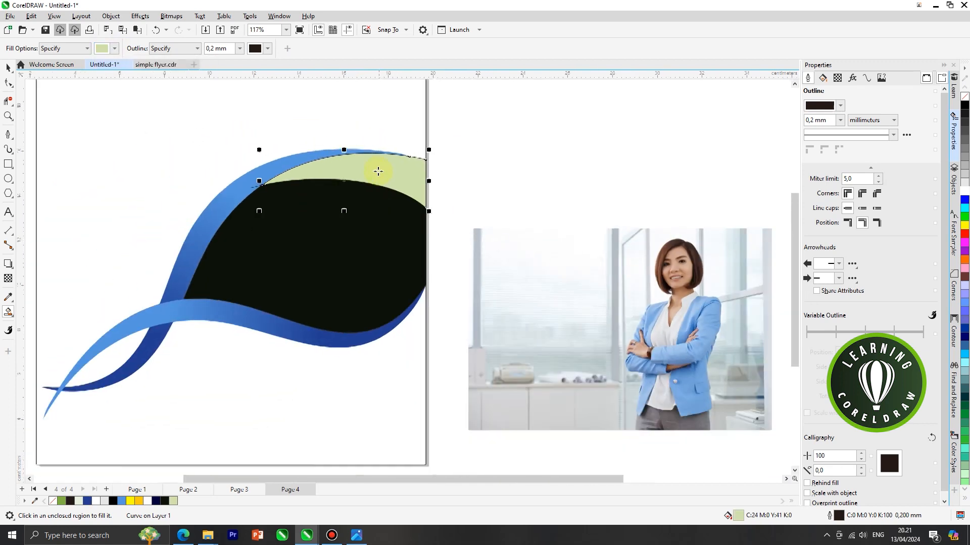
# Move the arched guide curve off the page and delete it.
pyautogui.click(7, 67)
pyautogui.click(459, 149)
pyautogui.scroll(1, 286, 189)
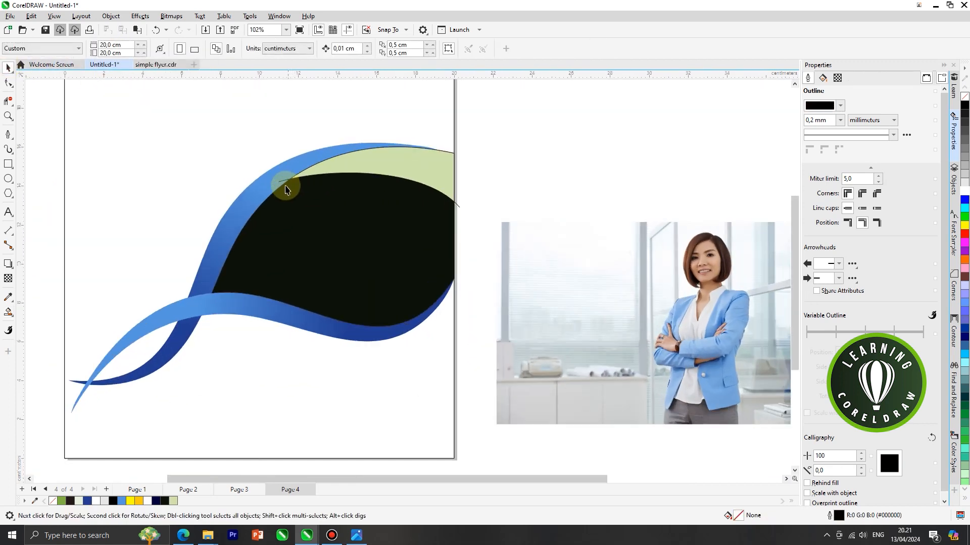
pyautogui.moveTo(281, 184); pyautogui.dragTo(536, 154)
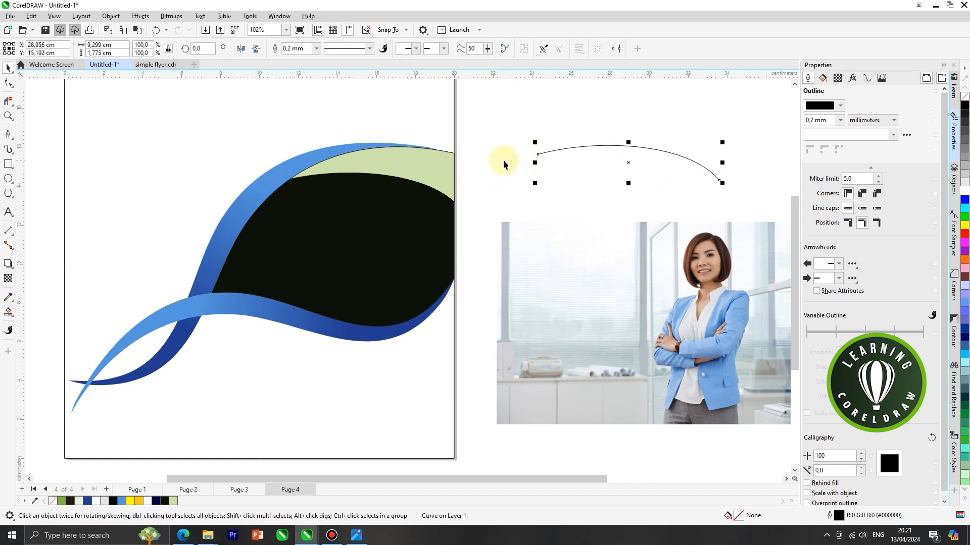
pyautogui.press('Delete')
# Reshape the green shape's lower edge so it arches higher and tapers near its left tip.
pyautogui.scroll(-1, 373, 161)
pyautogui.scroll(2, 364, 168)
pyautogui.scroll(2, 364, 168)
pyautogui.click(361, 162)
pyautogui.click(8, 86)
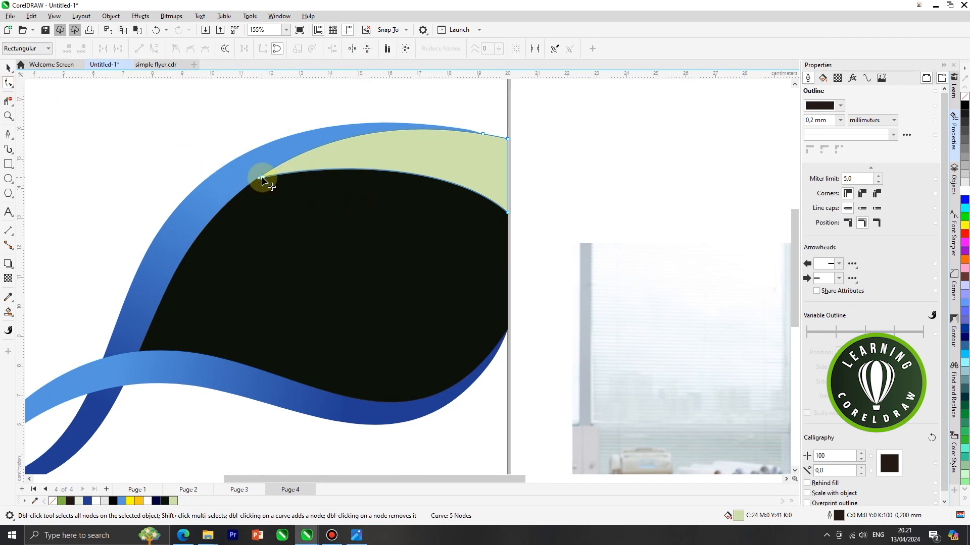
pyautogui.click(262, 179)
pyautogui.click(354, 176)
pyautogui.moveTo(345, 161); pyautogui.dragTo(303, 147)
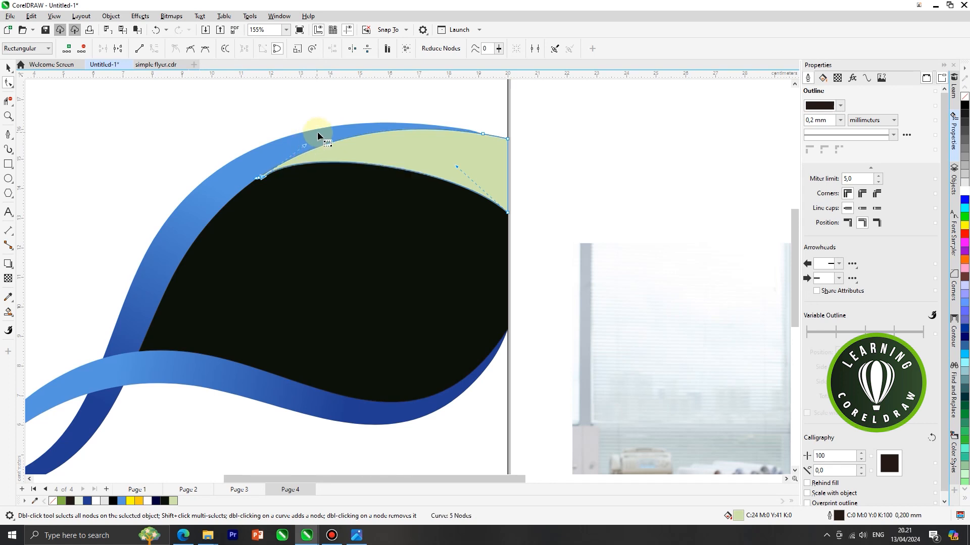
pyautogui.scroll(-1, 318, 134)
pyautogui.click(9, 67)
pyautogui.click(125, 102)
# Shift the node at the green shape's left tip slightly outward toward the blue wave.
pyautogui.scroll(-1, 252, 132)
pyautogui.scroll(2, 321, 152)
pyautogui.click(273, 147)
pyautogui.click(8, 82)
pyautogui.scroll(7, 246, 169)
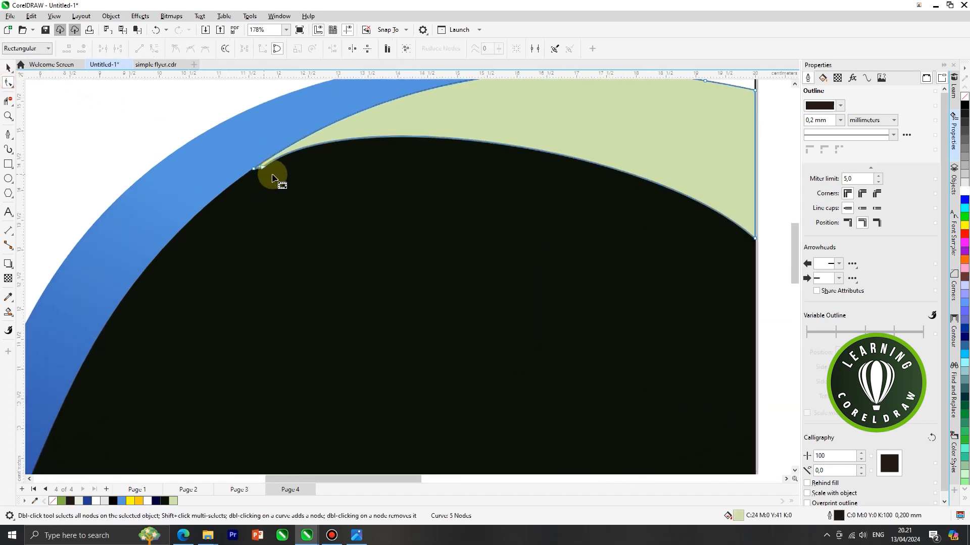
pyautogui.moveTo(240, 153); pyautogui.dragTo(233, 152)
pyautogui.scroll(-7, 237, 162)
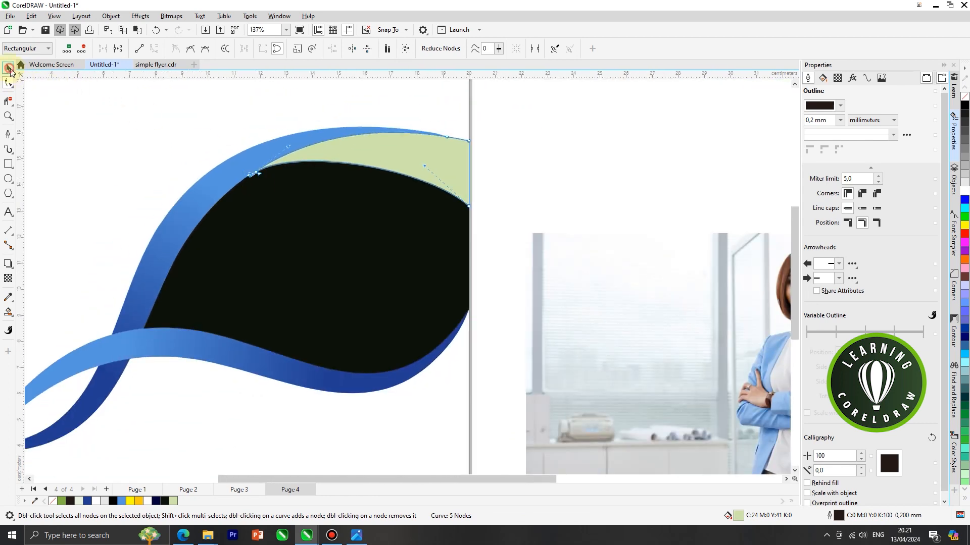
pyautogui.click(9, 68)
pyautogui.click(96, 95)
pyautogui.scroll(-1, 302, 148)
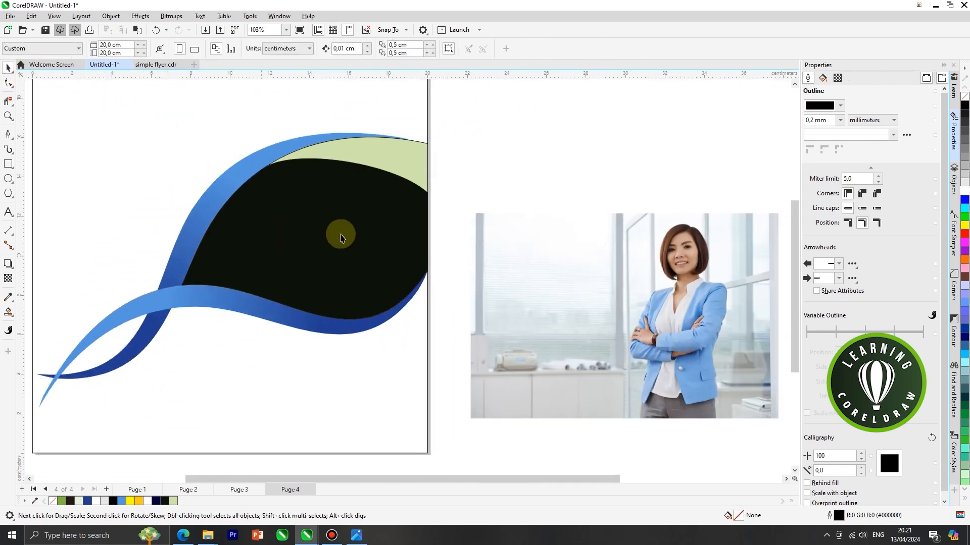
# Move the office photo slightly toward the page and PowerClip it inside the black shape.
pyautogui.moveTo(662, 291); pyautogui.dragTo(648, 298)
pyautogui.rightClick(650, 298)
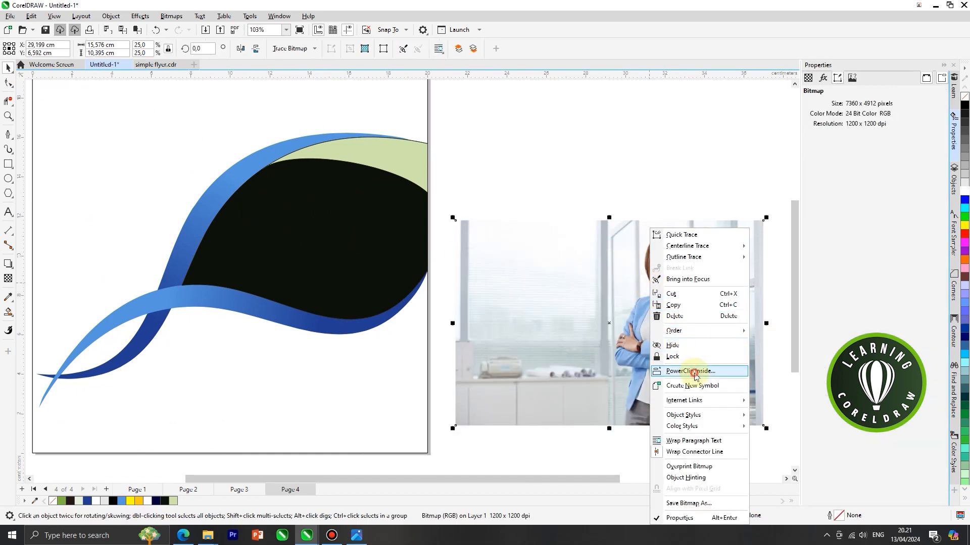
pyautogui.click(694, 372)
pyautogui.click(372, 222)
# Edit the PowerClip contents, moving the office photo up within the shape and scaling it to 24%, and finish editing.
pyautogui.scroll(1, 331, 188)
pyautogui.rightClick(336, 193)
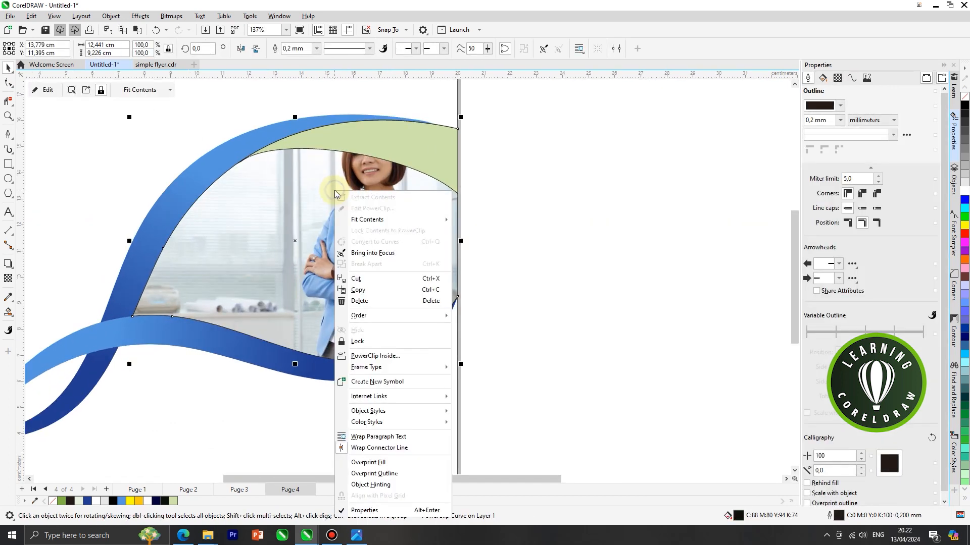
pyautogui.click(356, 208)
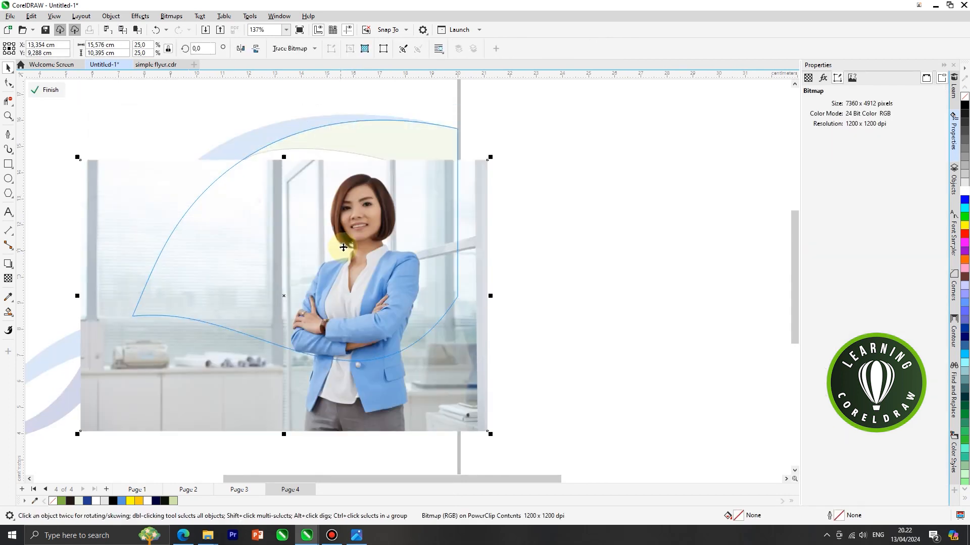
pyautogui.moveTo(350, 237); pyautogui.dragTo(351, 224)
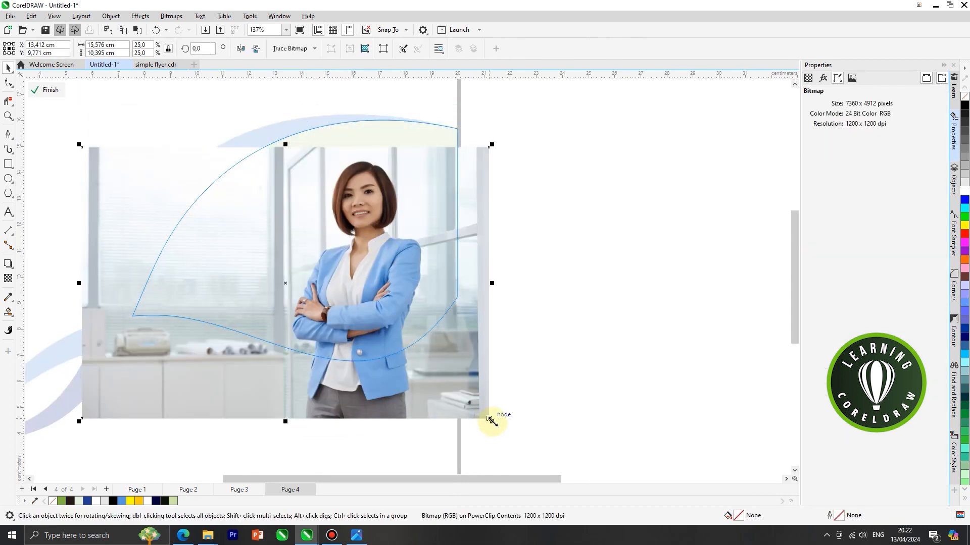
pyautogui.moveTo(493, 422); pyautogui.dragTo(476, 411)
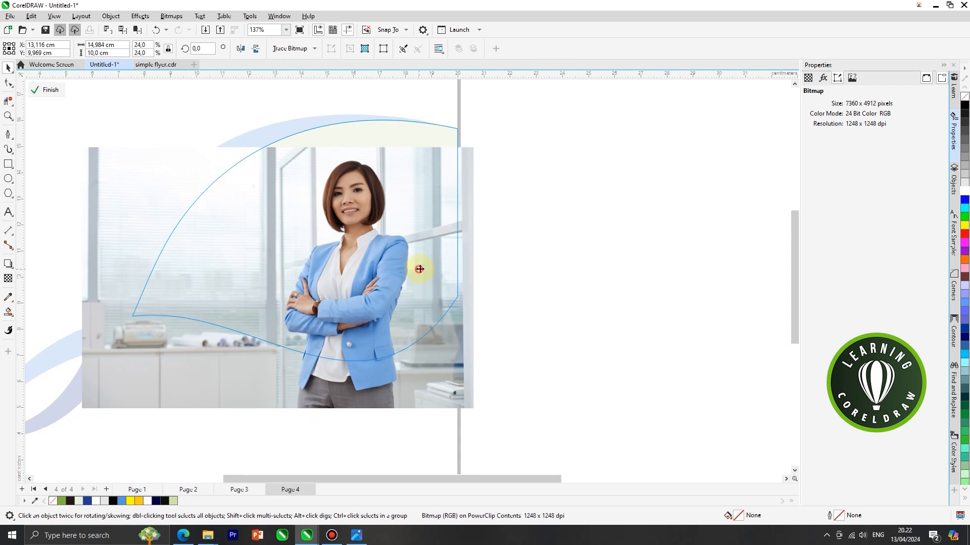
pyautogui.rightClick(399, 219)
pyautogui.click(444, 221)
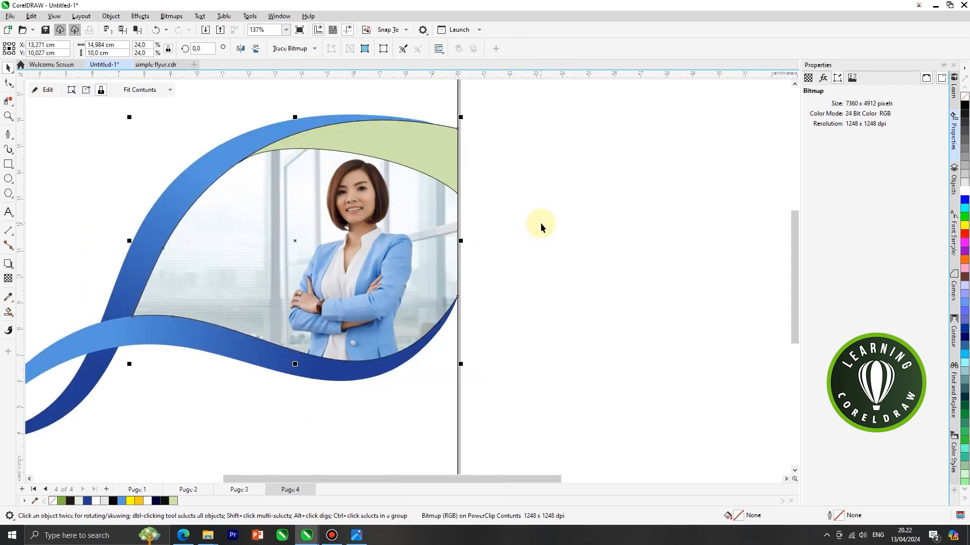
pyautogui.click(545, 216)
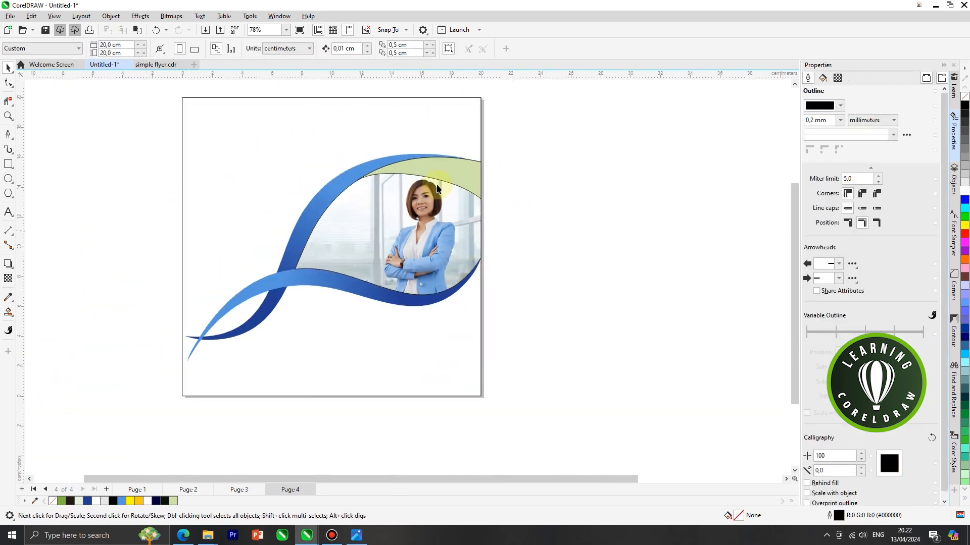
# Copy the blue wave's gradient attributes onto the green accent shape above the photo with the Attributes Eyedropper.
pyautogui.scroll(2, 447, 202)
pyautogui.click(10, 302)
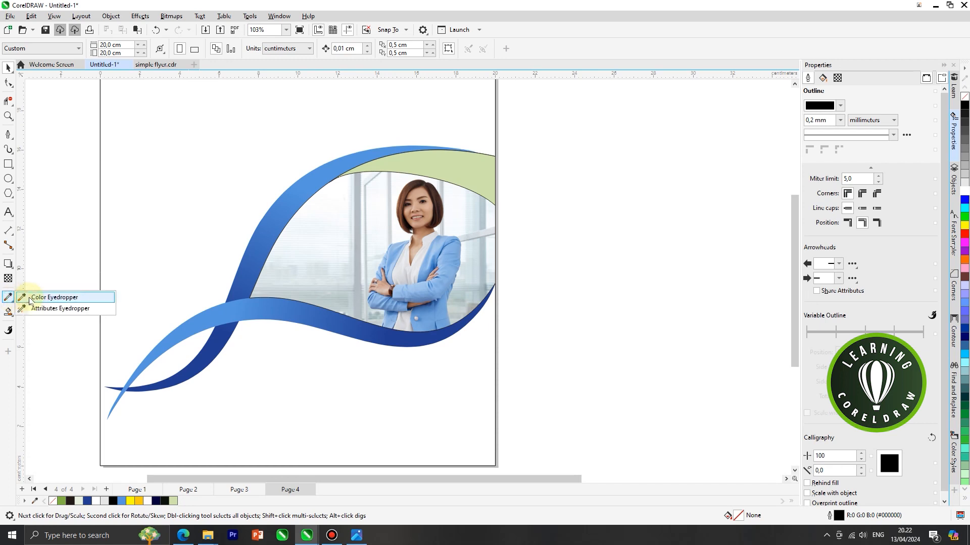
pyautogui.click(76, 309)
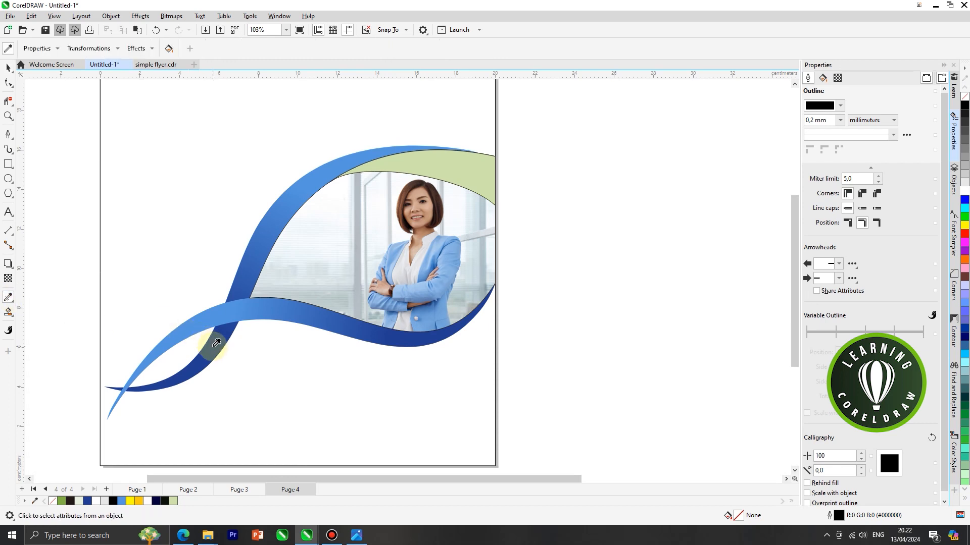
pyautogui.click(216, 343)
pyautogui.click(438, 176)
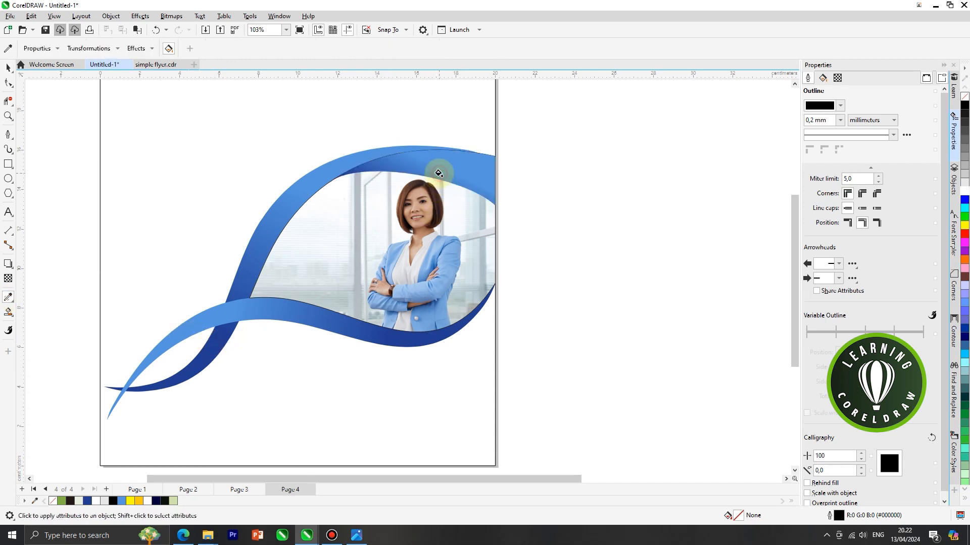
pyautogui.click(8, 69)
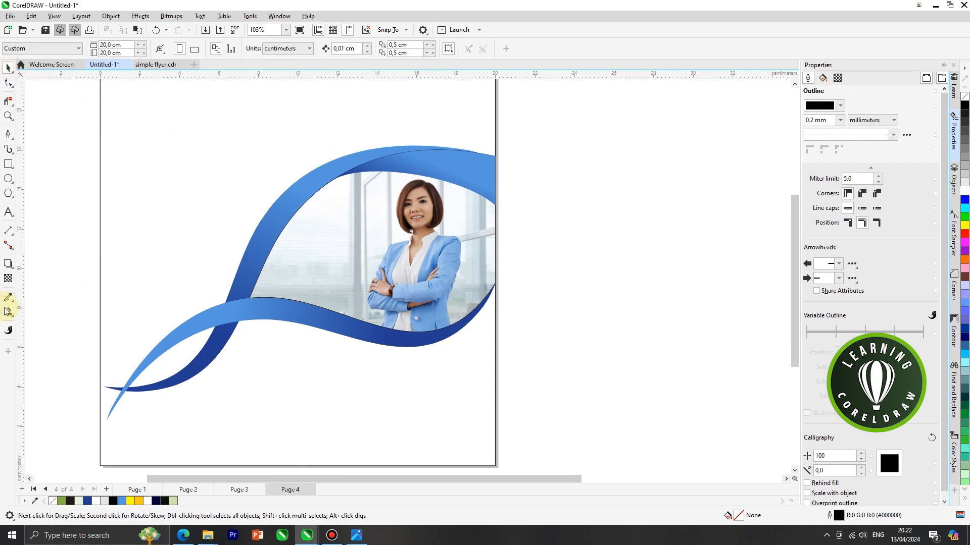
# Adjust the upper accent's fountain fill so dark blue starts near its left tip and light blue ends near the page's right edge.
pyautogui.click(8, 313)
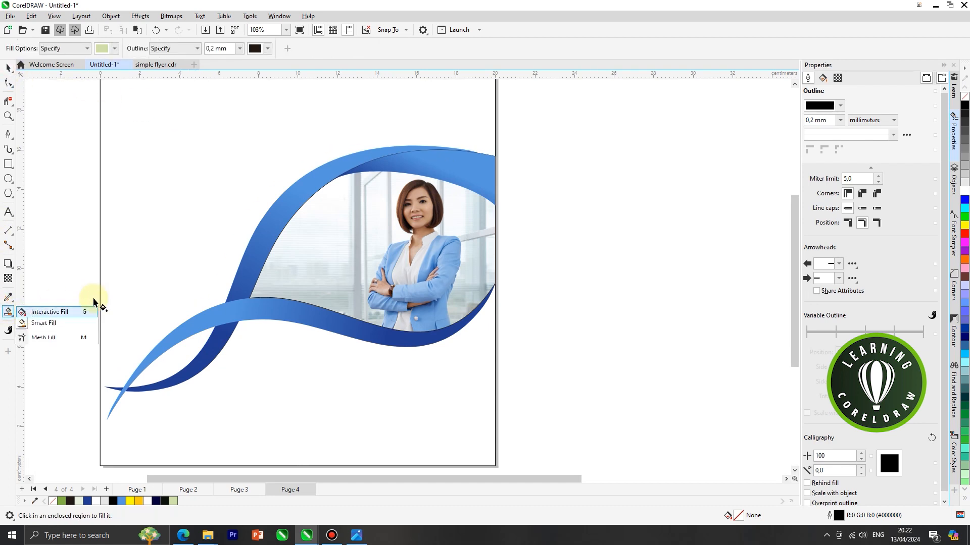
pyautogui.click(404, 152)
pyautogui.scroll(1, 403, 151)
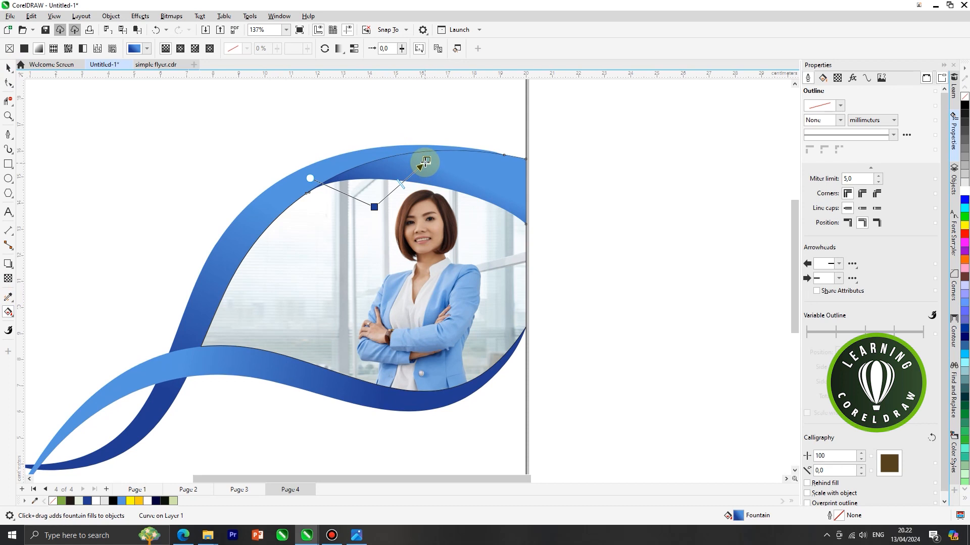
pyautogui.moveTo(372, 199); pyautogui.dragTo(368, 172)
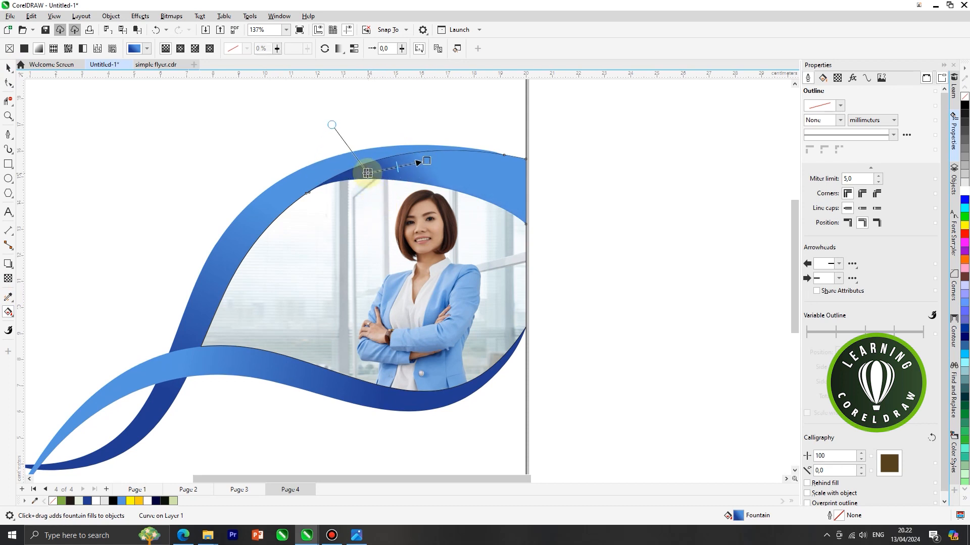
pyautogui.moveTo(426, 160); pyautogui.dragTo(497, 177)
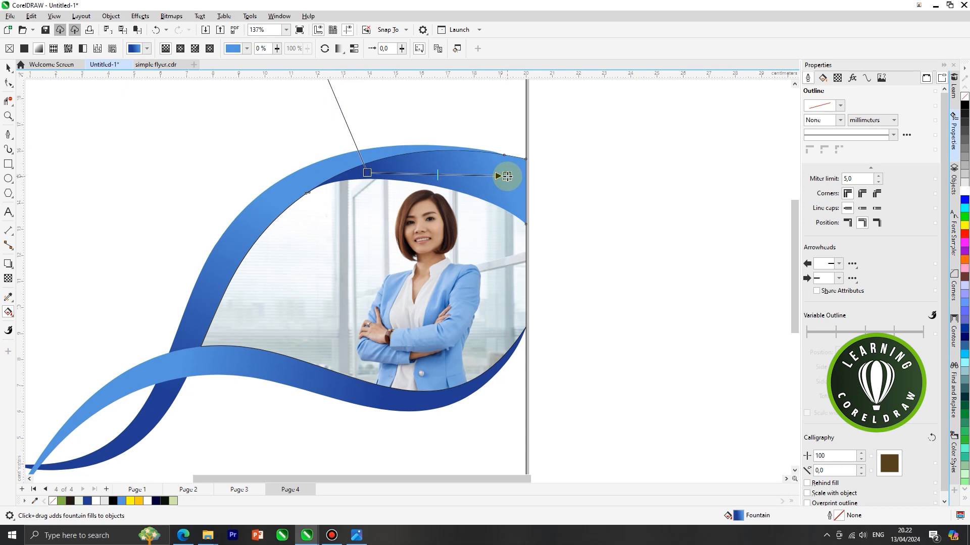
pyautogui.moveTo(507, 176); pyautogui.dragTo(507, 176)
pyautogui.click(6, 66)
pyautogui.scroll(-2, 400, 191)
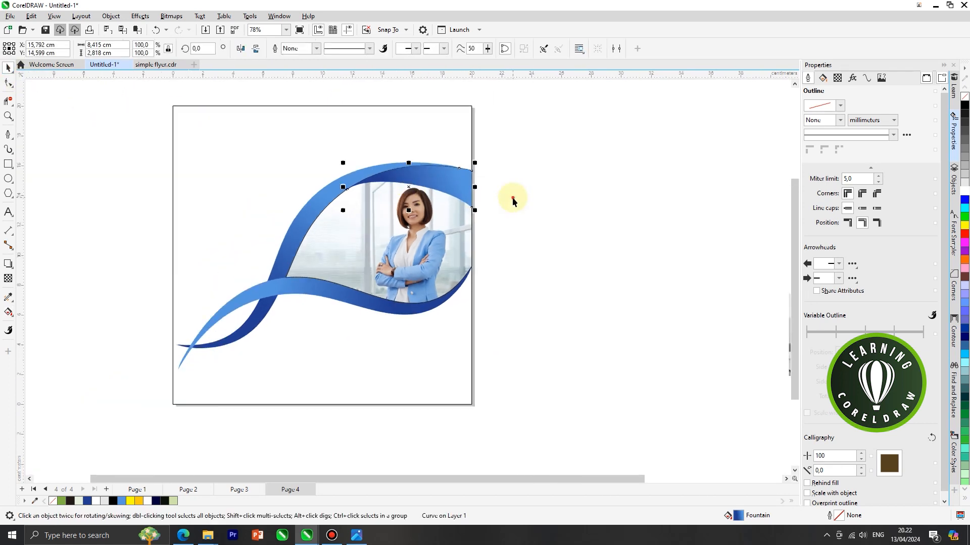
# Select all the flyer artwork and remove its outlines.
pyautogui.click(512, 187)
pyautogui.moveTo(133, 381); pyautogui.dragTo(133, 381)
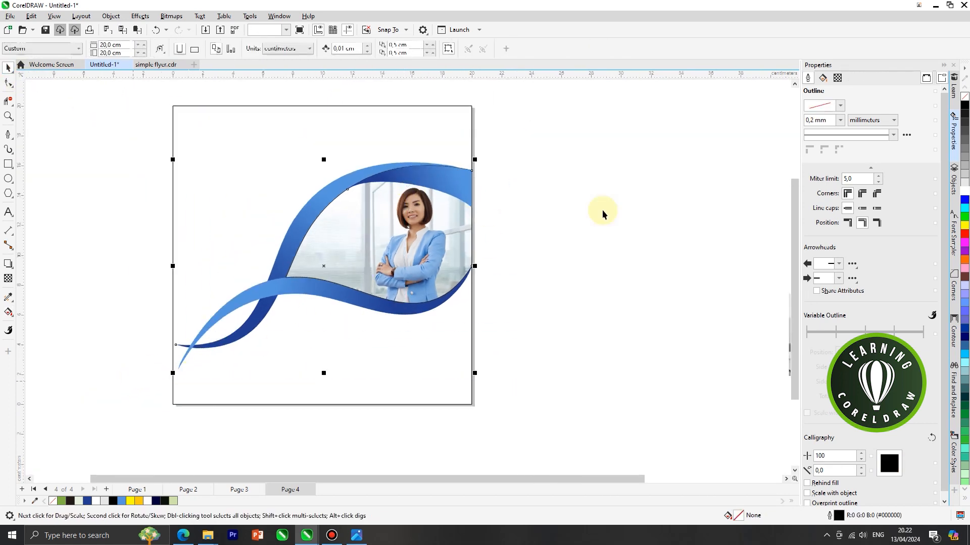
pyautogui.rightClick(964, 99)
pyautogui.scroll(1, 462, 183)
pyautogui.moveTo(459, 184); pyautogui.dragTo(471, 223)
pyautogui.hotkey('ctrl', 'z')
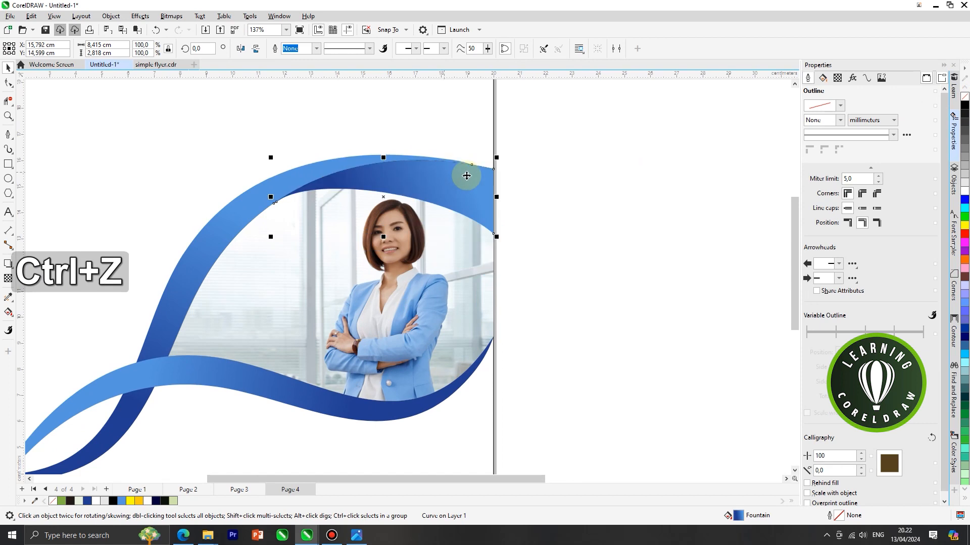
pyautogui.click(469, 234)
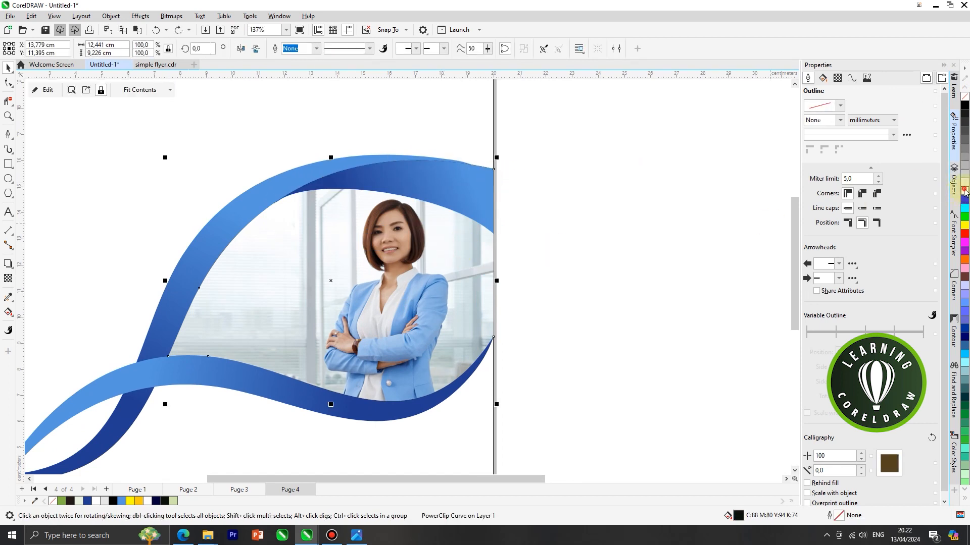
pyautogui.click(656, 188)
pyautogui.scroll(-2, 429, 136)
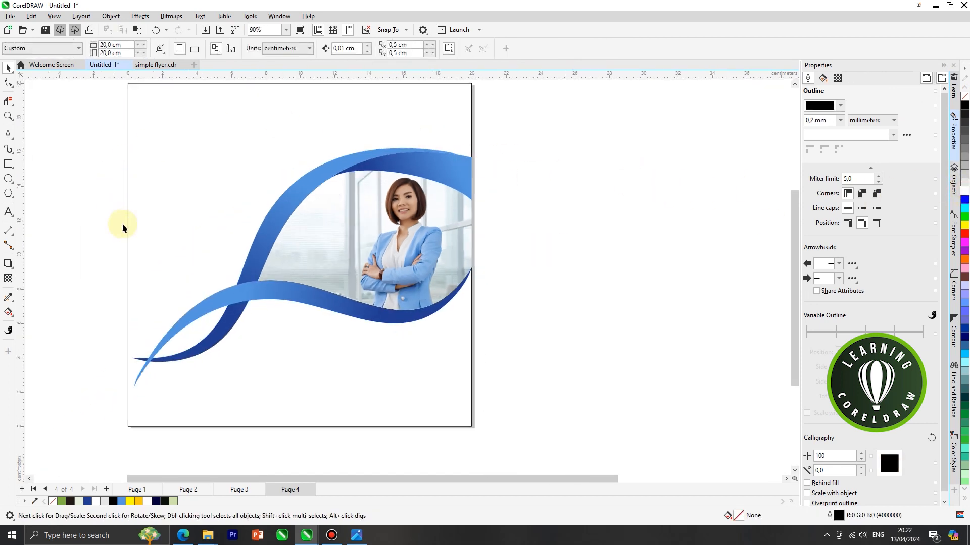
pyautogui.scroll(2, 417, 289)
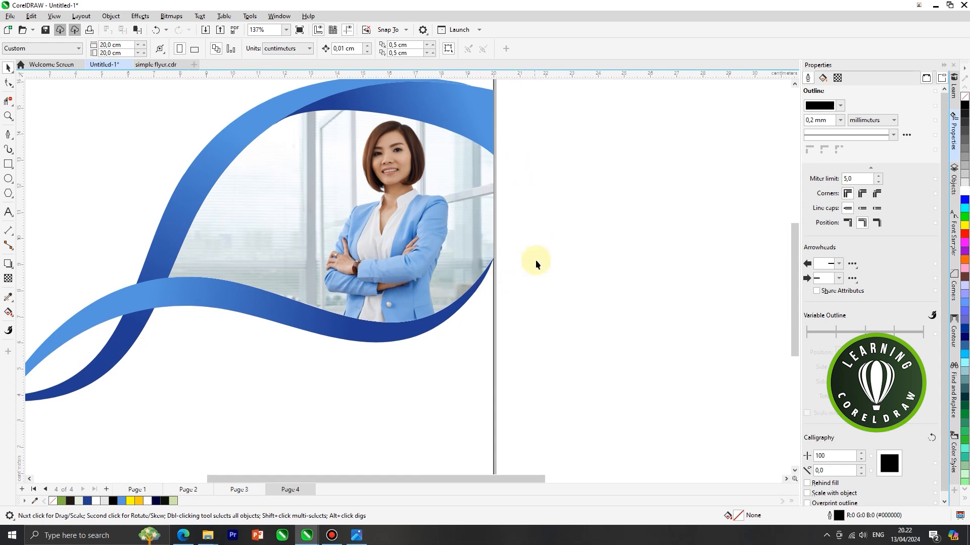
pyautogui.scroll(-2, 416, 208)
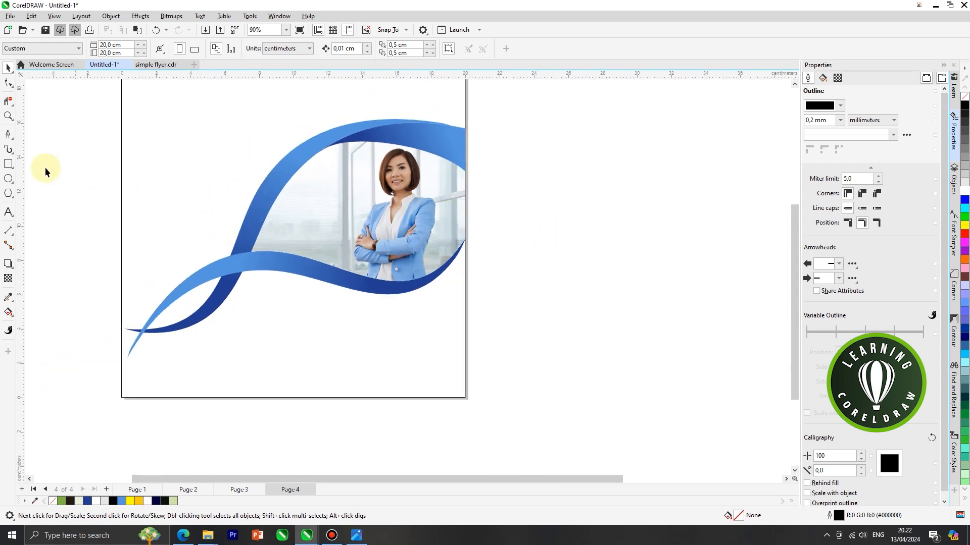
# Draw a straight line from the page's right edge to the lower wave's underside, about 9.8 cm wide and 3.3 cm high.
pyautogui.click(7, 135)
pyautogui.scroll(1, 463, 332)
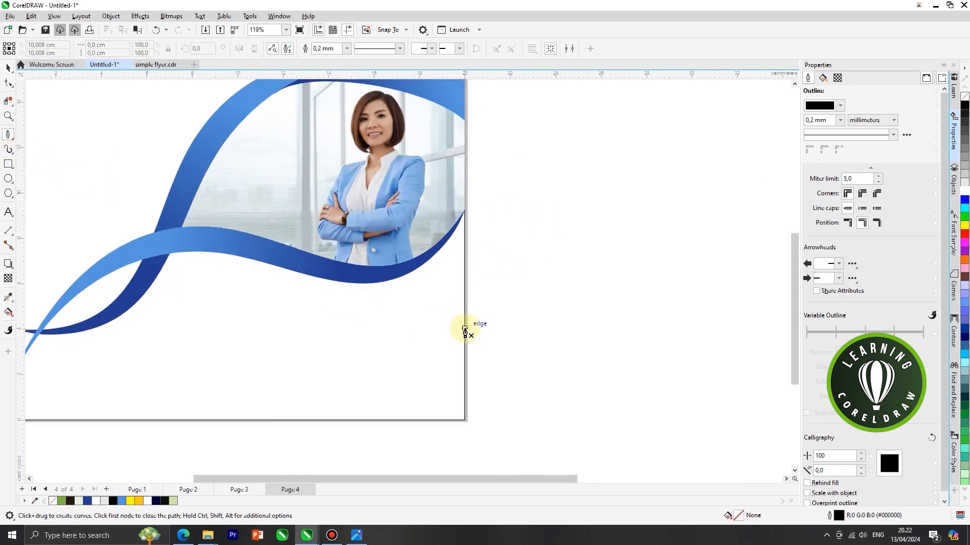
pyautogui.click(464, 333)
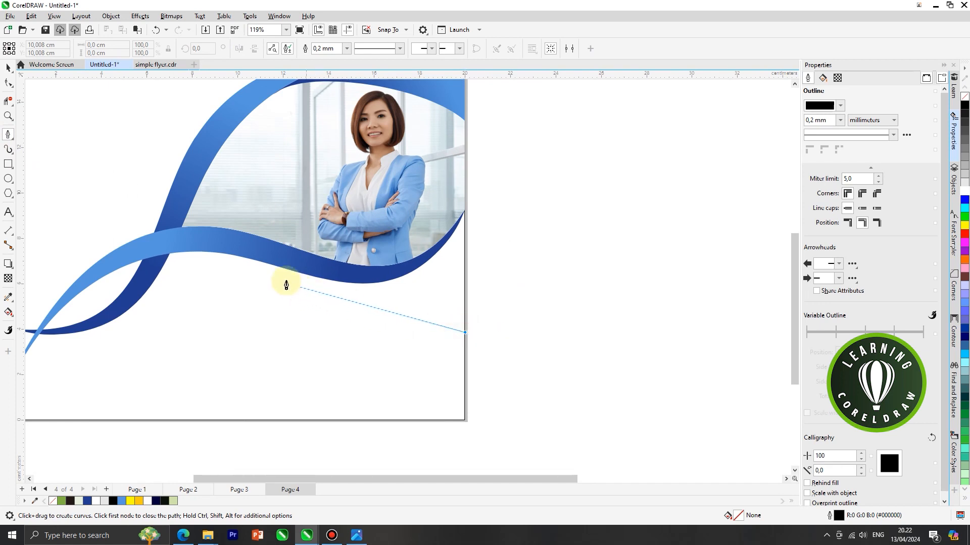
pyautogui.click(242, 259)
pyautogui.press('Escape')
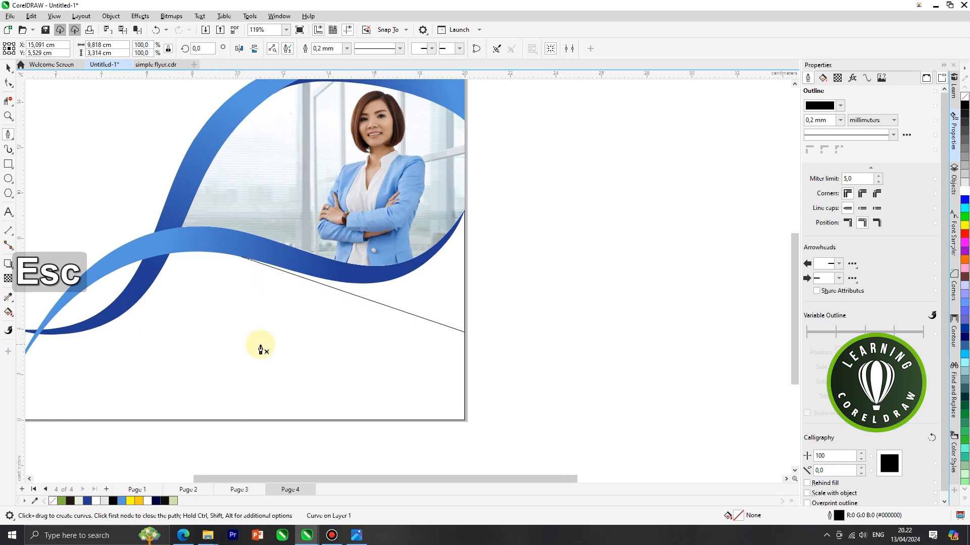
# Smart Fill the area enclosed by the straight line, the lower wave and the page's right edge with pale green.
pyautogui.click(6, 313)
pyautogui.click(38, 320)
pyautogui.click(436, 294)
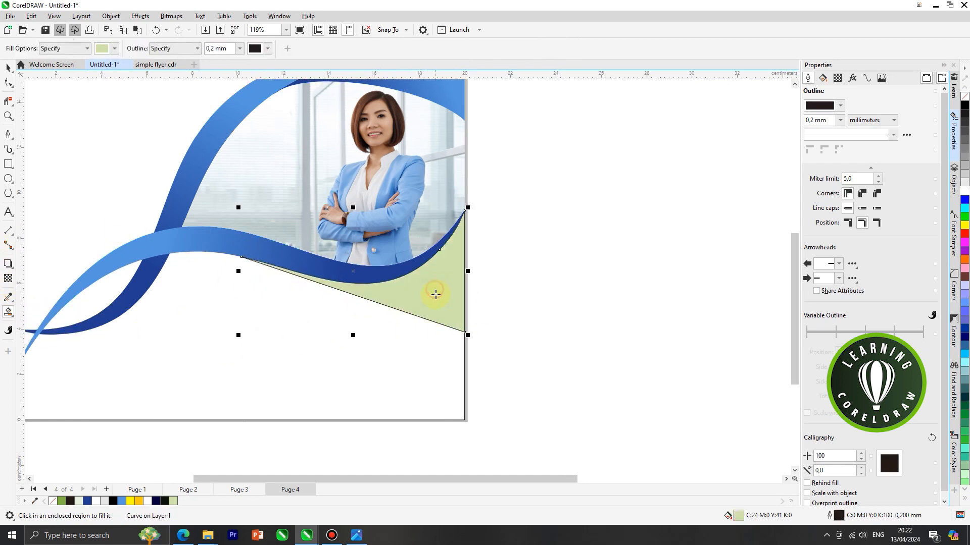
pyautogui.press('space')
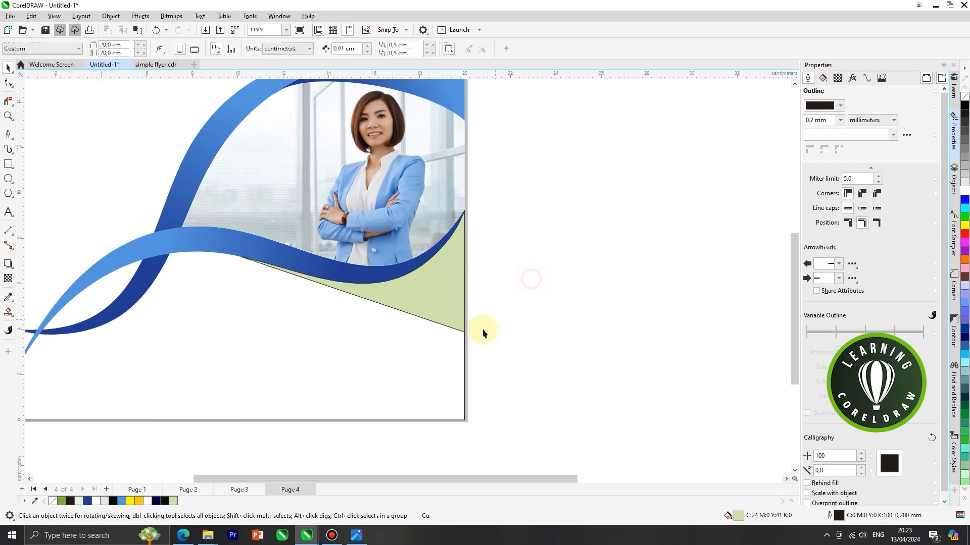
# Cut the new green shape, delete the straight guide line, and paste the shape back in place.
pyautogui.moveTo(465, 337); pyautogui.dragTo(575, 368)
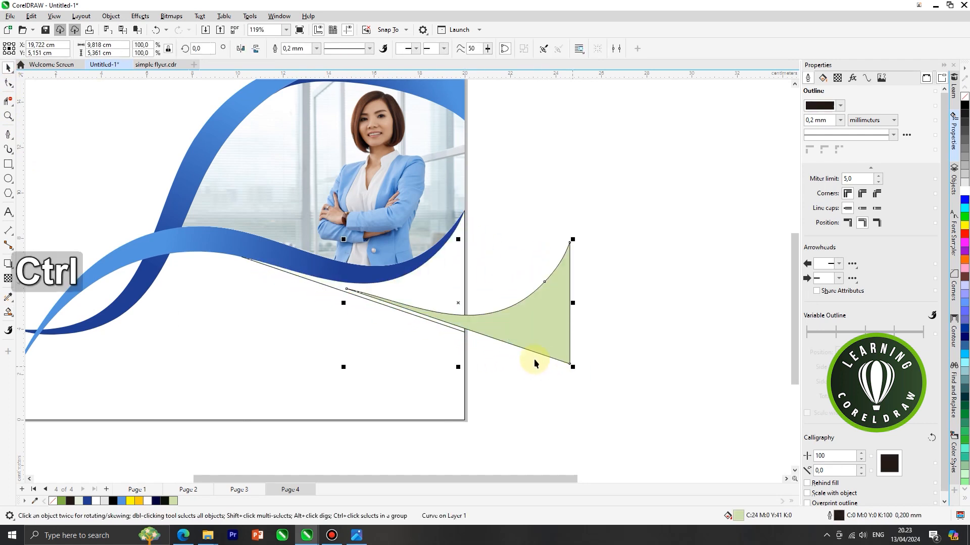
pyautogui.hotkey('ctrl', 'z')
pyautogui.hotkey('ctrl', 'x')
pyautogui.click(404, 311)
pyautogui.press('Delete')
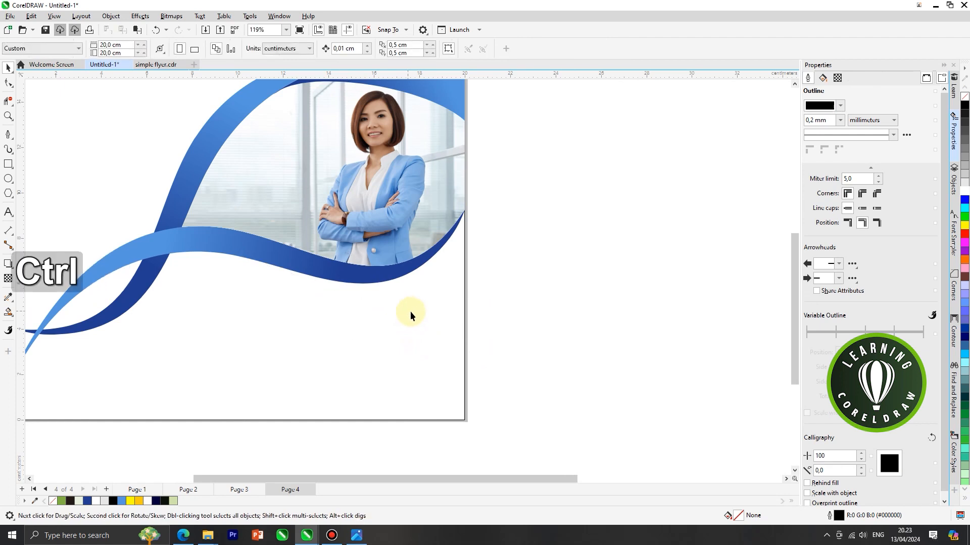
pyautogui.hotkey('ctrl', 'v')
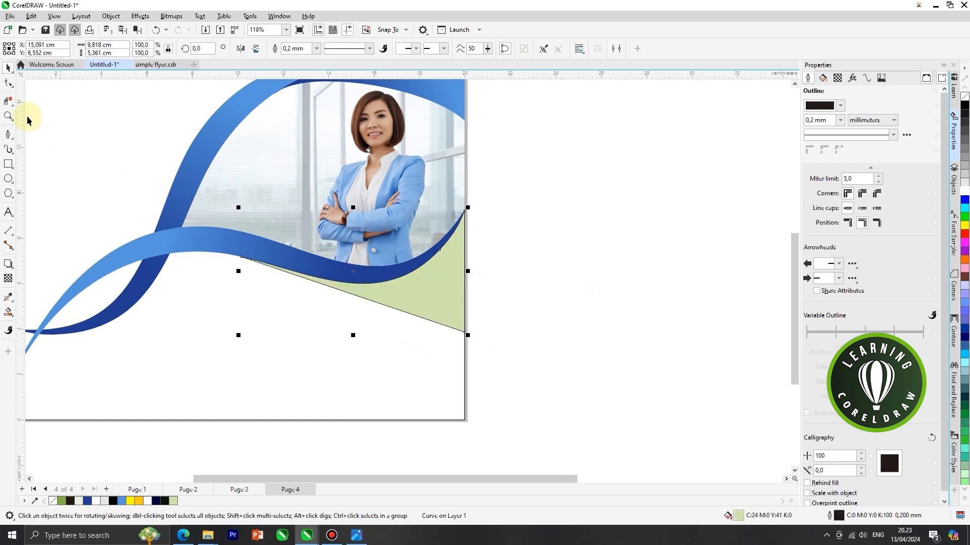
# Convert the green shape's straight lower edge to a curve and bow it downward below the wave.
pyautogui.click(8, 83)
pyautogui.scroll(1, 362, 298)
pyautogui.click(361, 299)
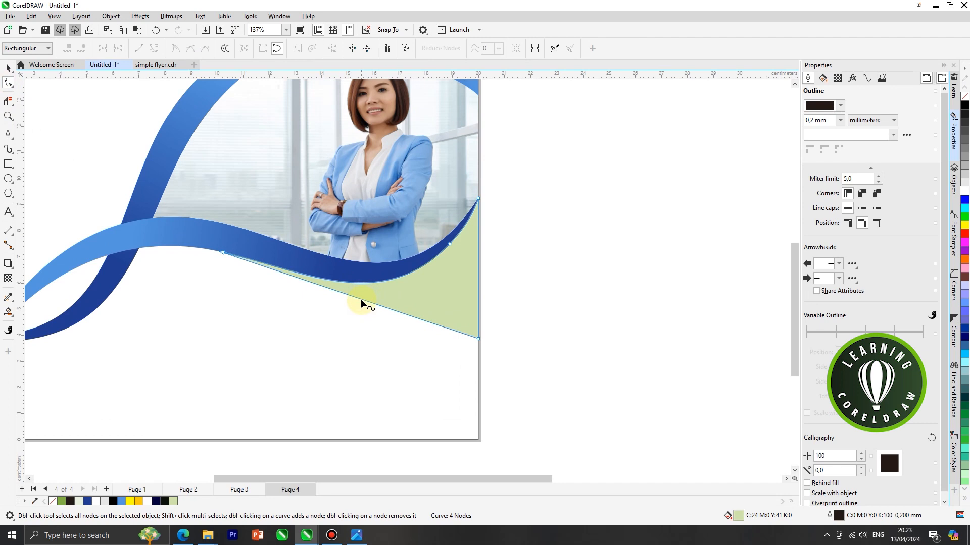
pyautogui.click(151, 49)
pyautogui.scroll(1, 342, 277)
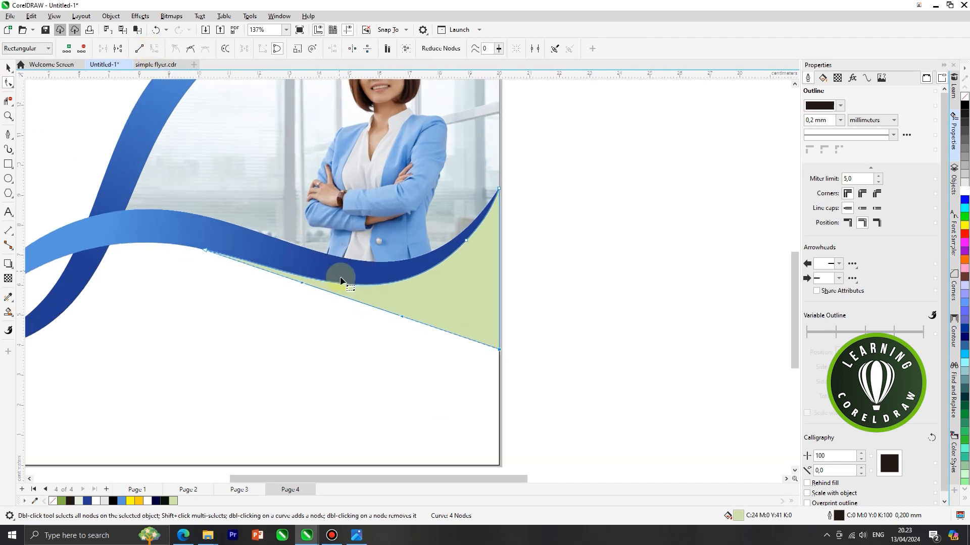
pyautogui.moveTo(347, 299); pyautogui.dragTo(331, 320)
pyautogui.scroll(-4, 332, 321)
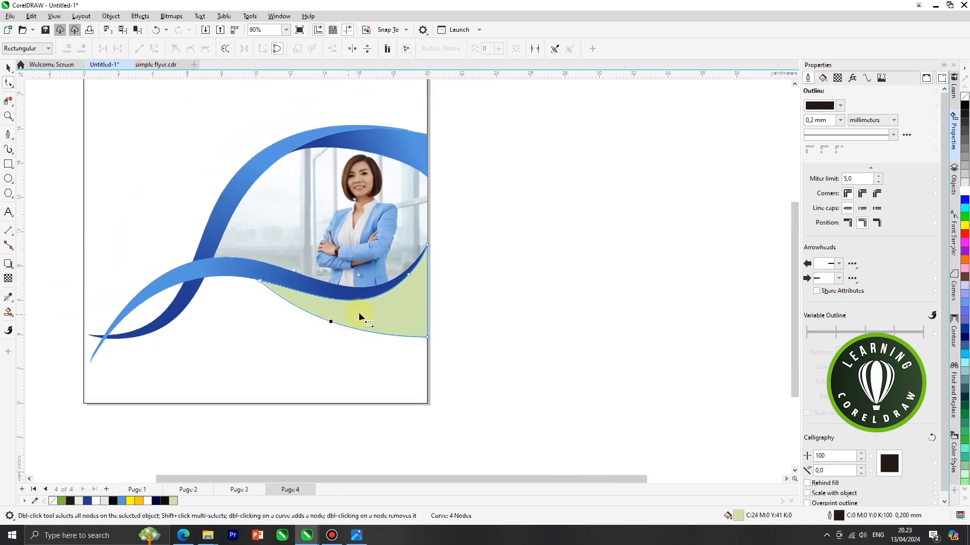
pyautogui.click(8, 68)
pyautogui.click(476, 248)
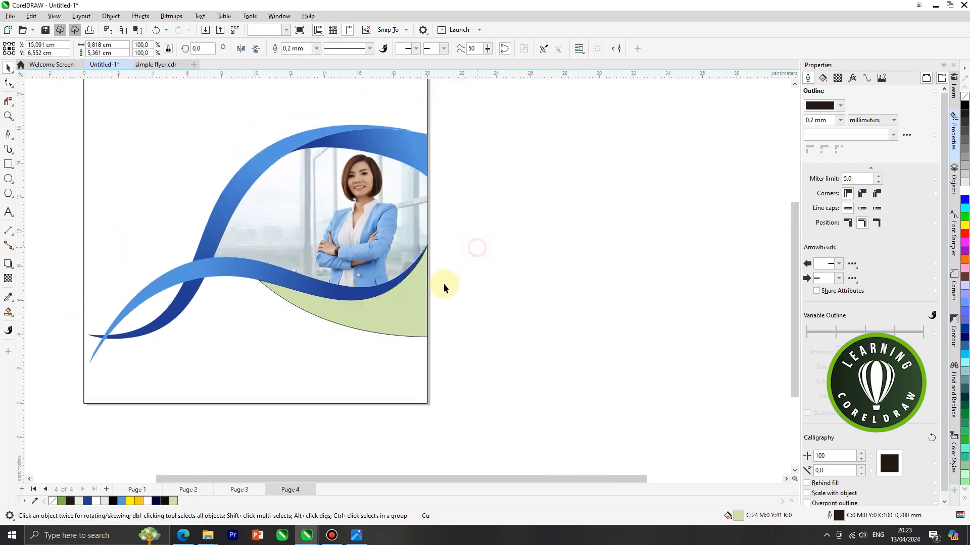
# Copy the upper accent's blue gradient attributes onto the green shape below the wave with the Attributes Eyedropper.
pyautogui.click(401, 310)
pyautogui.click(7, 299)
pyautogui.click(50, 310)
pyautogui.click(371, 137)
pyautogui.click(391, 308)
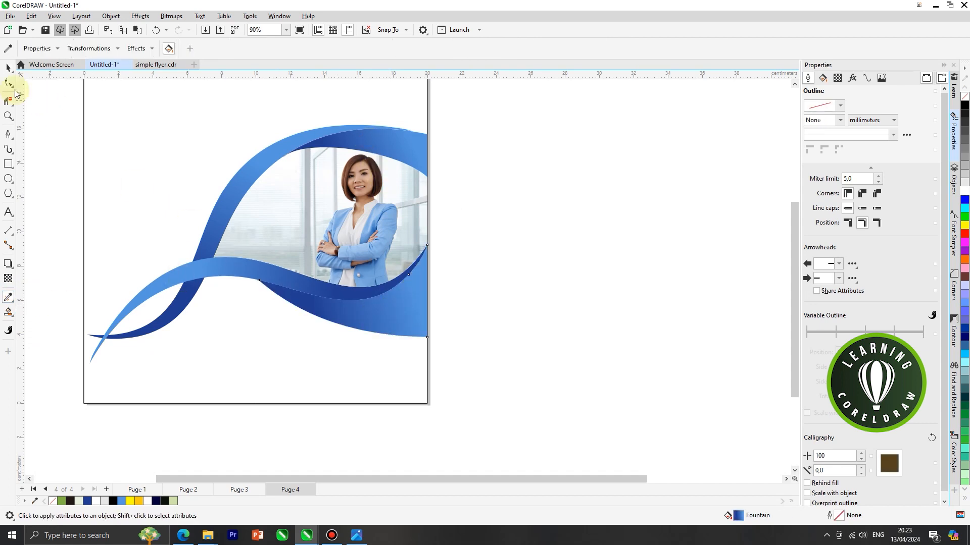
pyautogui.scroll(2, 421, 258)
pyautogui.press('space')
# Shift both ends of the lower accent's fountain fill to the left so light blue covers more of its right side.
pyautogui.click(11, 317)
pyautogui.click(34, 314)
pyautogui.scroll(1, 400, 354)
pyautogui.moveTo(412, 269); pyautogui.dragTo(363, 276)
pyautogui.moveTo(247, 263); pyautogui.dragTo(199, 255)
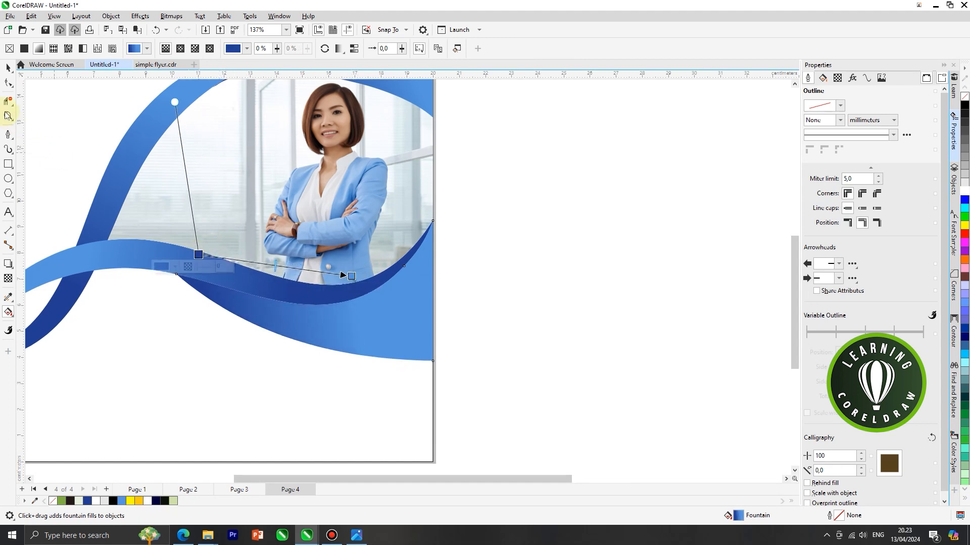
# Group the blue waves, curved accents and office photo into one object.
pyautogui.click(7, 68)
pyautogui.scroll(-5, 459, 256)
pyautogui.click(492, 248)
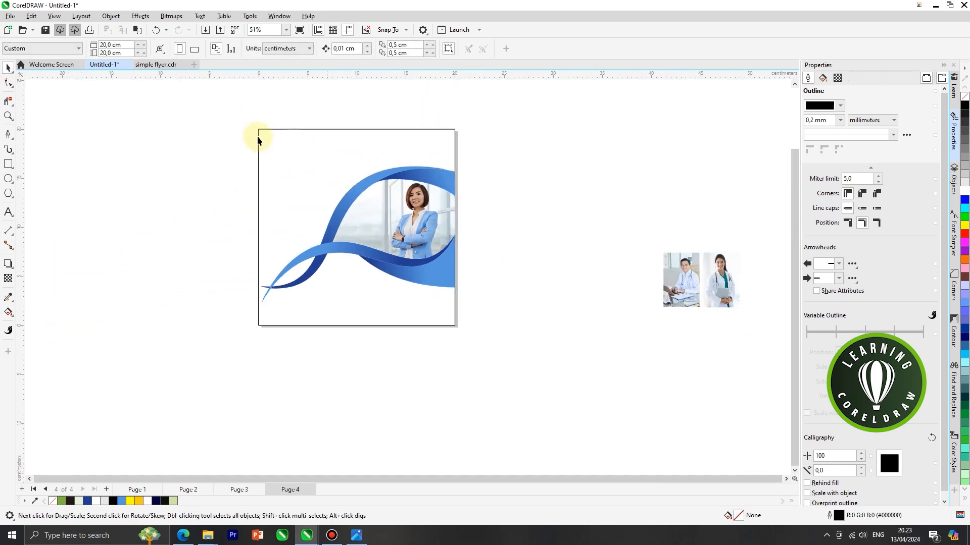
pyautogui.moveTo(229, 322); pyautogui.dragTo(218, 313)
pyautogui.scroll(1, 318, 232)
pyautogui.rightClick(382, 204)
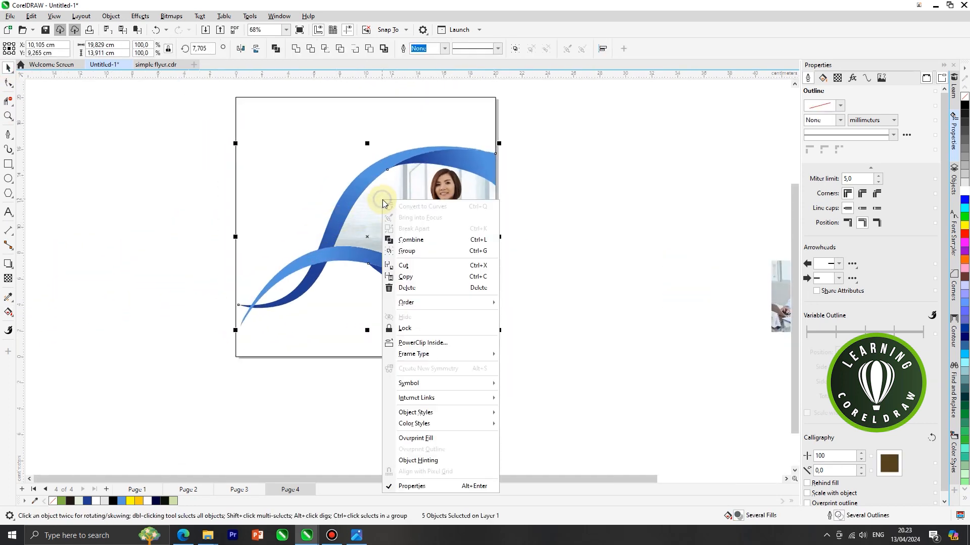
pyautogui.click(407, 251)
pyautogui.click(559, 253)
# Draw a circle about 2.97 cm in diameter in the blank area beside the waves and move it slightly right.
pyautogui.scroll(-2, 321, 278)
pyautogui.scroll(1, 487, 191)
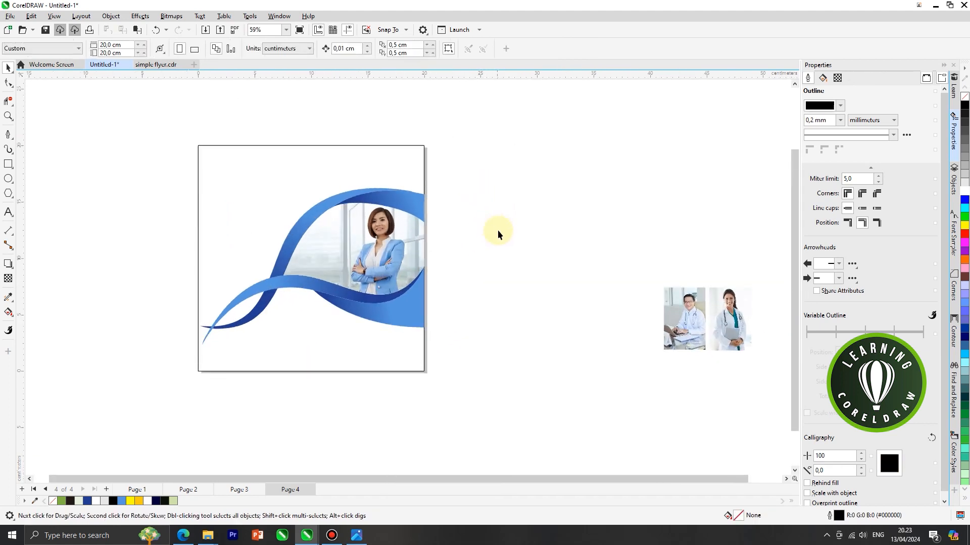
pyautogui.scroll(-1, 388, 230)
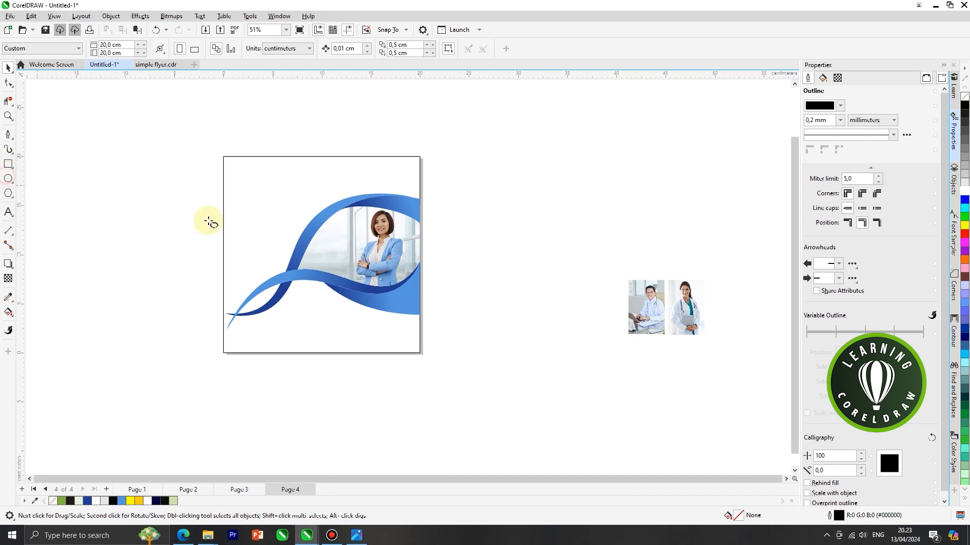
pyautogui.scroll(4, 234, 222)
pyautogui.moveTo(221, 202); pyautogui.dragTo(272, 253)
pyautogui.click(8, 68)
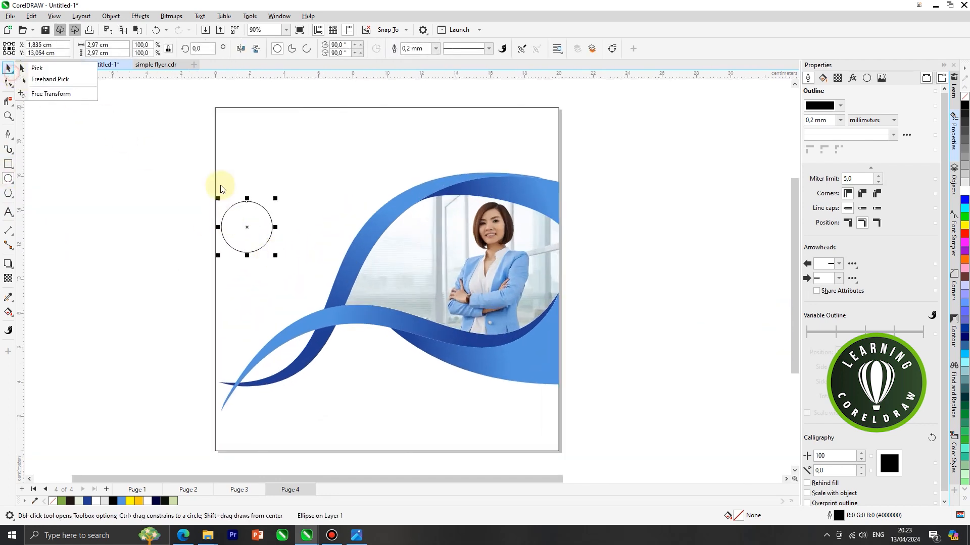
pyautogui.scroll(3, 251, 227)
pyautogui.click(244, 228)
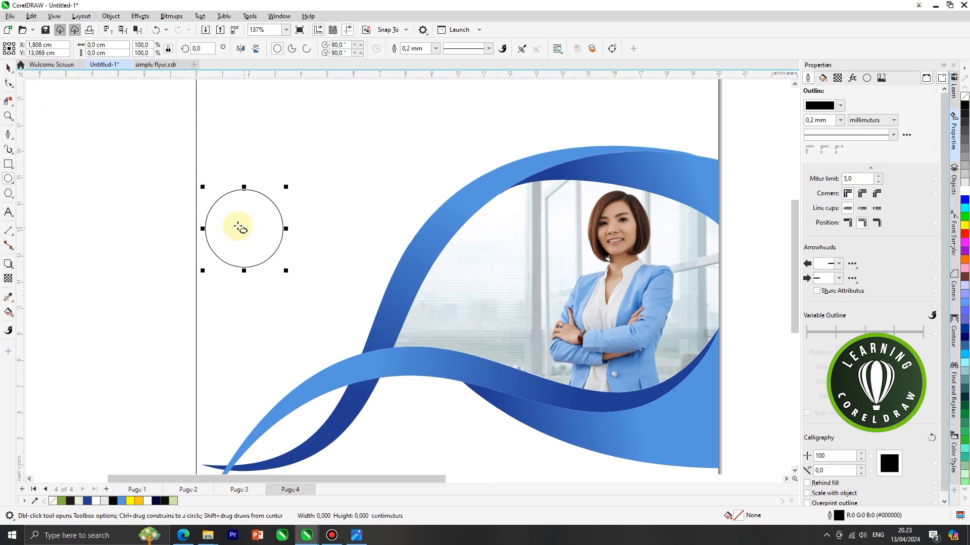
pyautogui.click(9, 69)
pyautogui.click(238, 226)
pyautogui.moveTo(243, 227); pyautogui.dragTo(266, 223)
# Apply an inside contour with 2 steps to the circle.
pyautogui.click(9, 266)
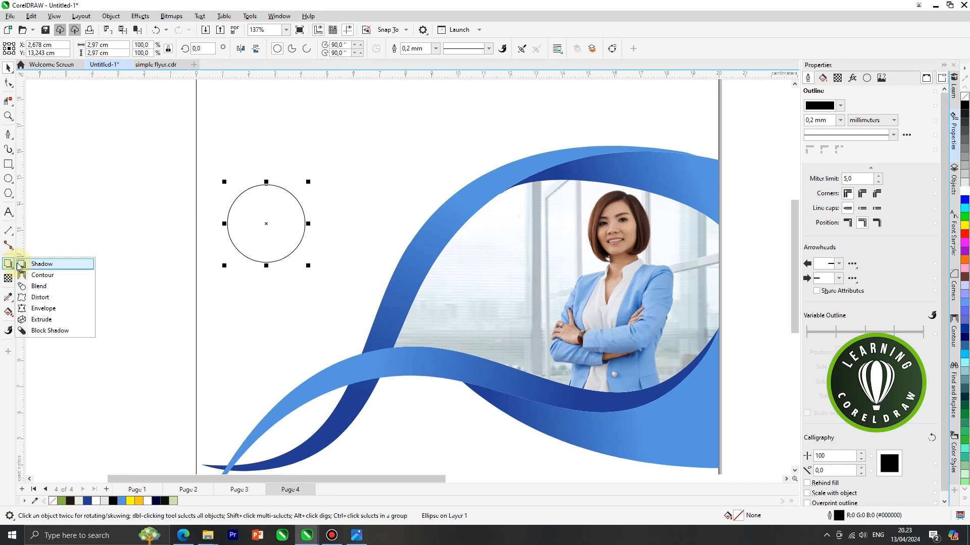
pyautogui.click(43, 275)
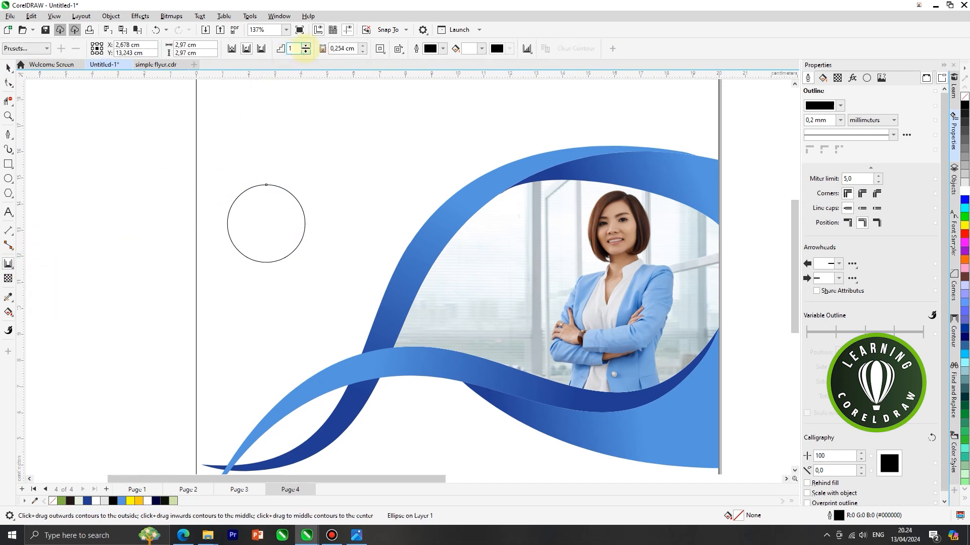
pyautogui.click(307, 50)
pyautogui.scroll(2, 237, 233)
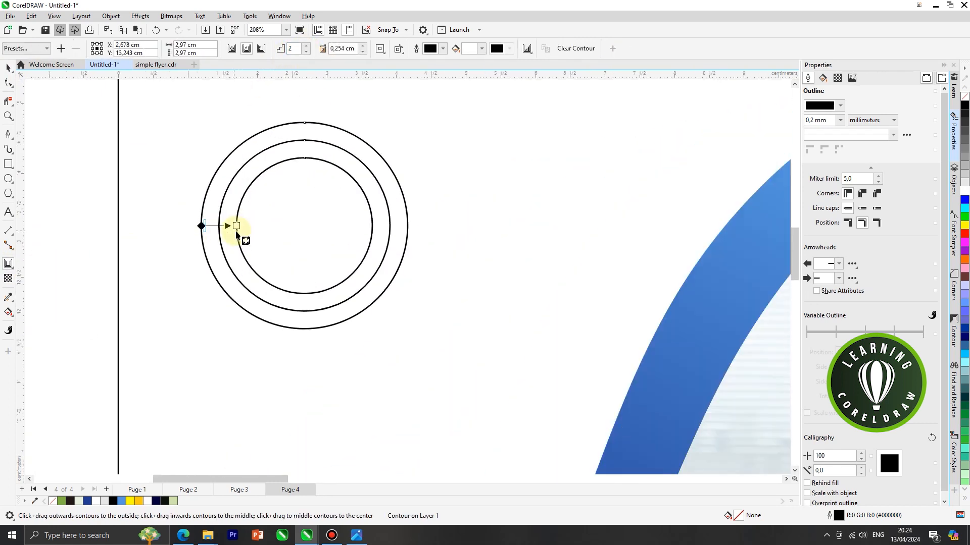
# Adjust the contour so its rings are spaced about 0.104 cm apart.
pyautogui.moveTo(231, 226); pyautogui.dragTo(213, 225)
pyautogui.scroll(-2, 255, 210)
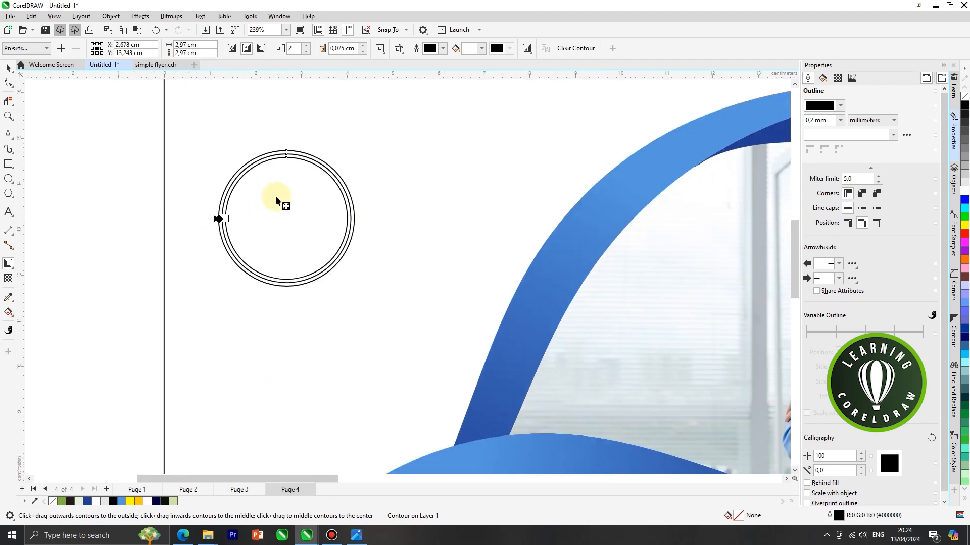
pyautogui.scroll(5, 223, 219)
pyautogui.moveTo(224, 223); pyautogui.dragTo(226, 218)
pyautogui.scroll(-6, 226, 219)
pyautogui.scroll(-3, 285, 197)
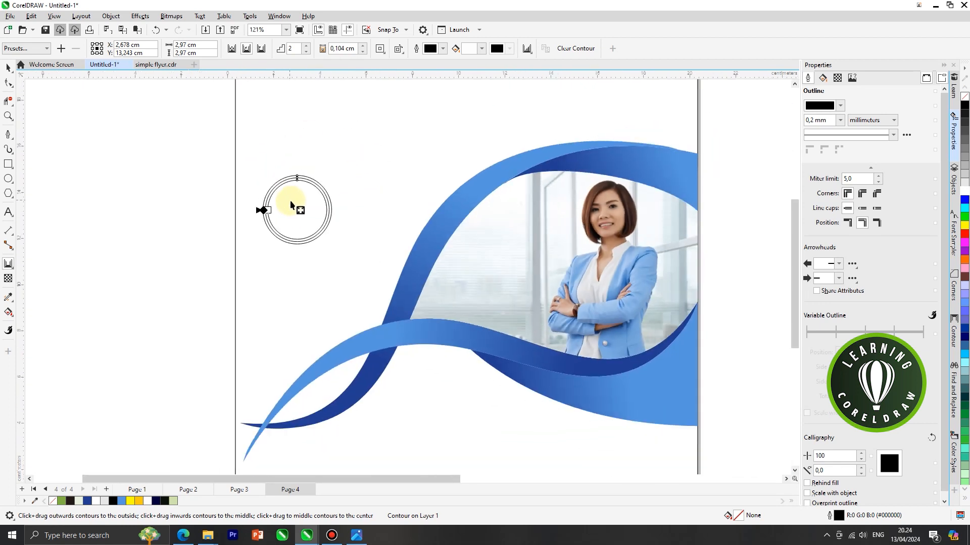
# Break the contour apart from its original circle and deselect everything.
pyautogui.scroll(4, 287, 197)
pyautogui.rightClick(289, 196)
pyautogui.click(322, 203)
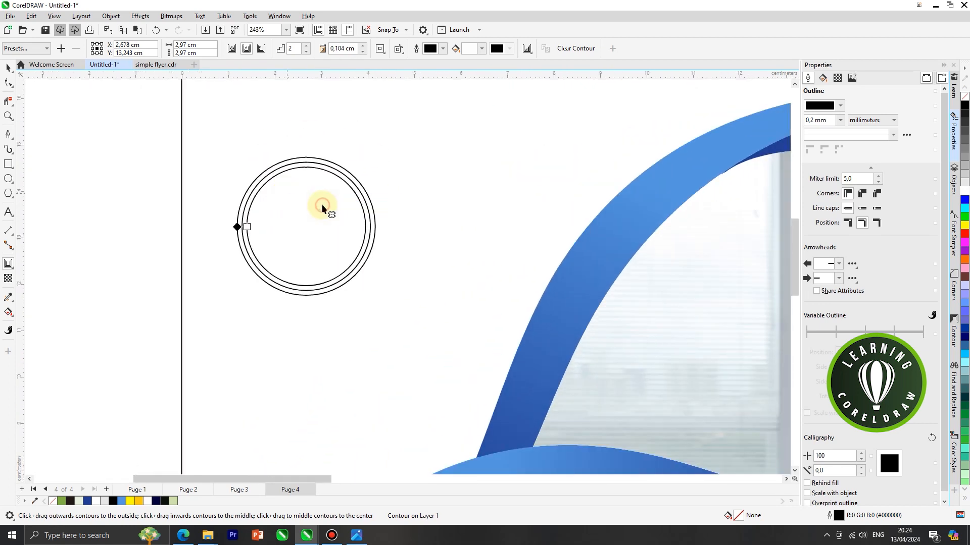
pyautogui.click(54, 102)
pyautogui.scroll(1, 226, 215)
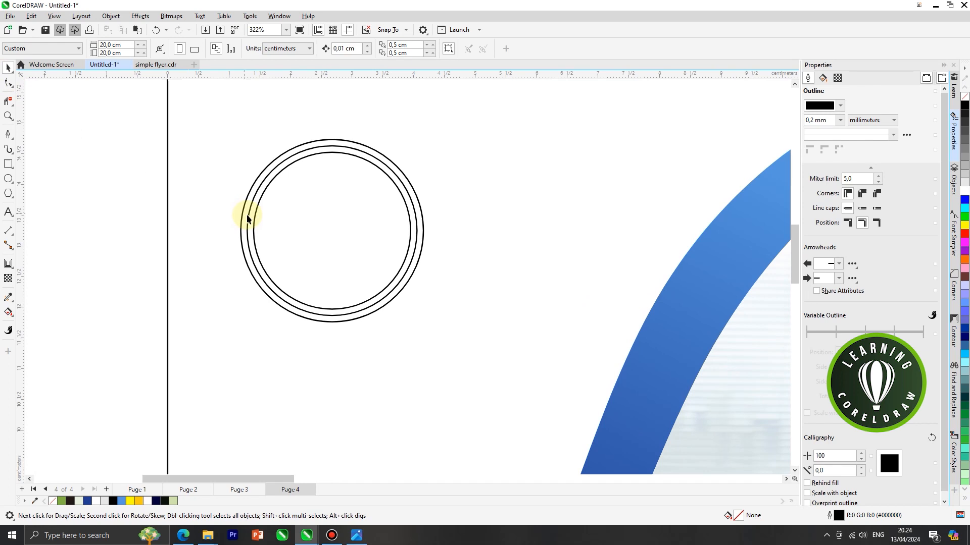
# Fill the two inner contour circles with 10% black and the outer circle with white.
pyautogui.click(250, 217)
pyautogui.click(88, 501)
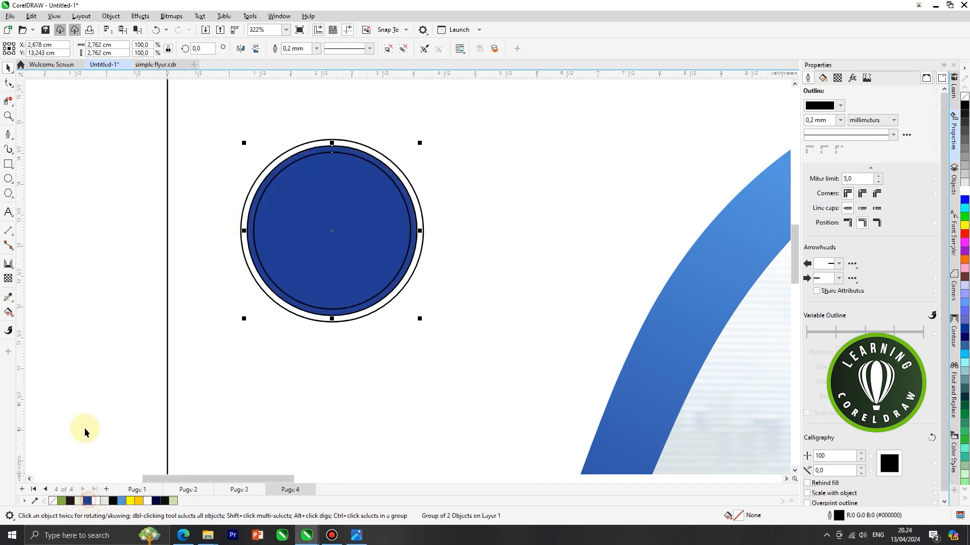
pyautogui.click(116, 501)
pyautogui.click(93, 406)
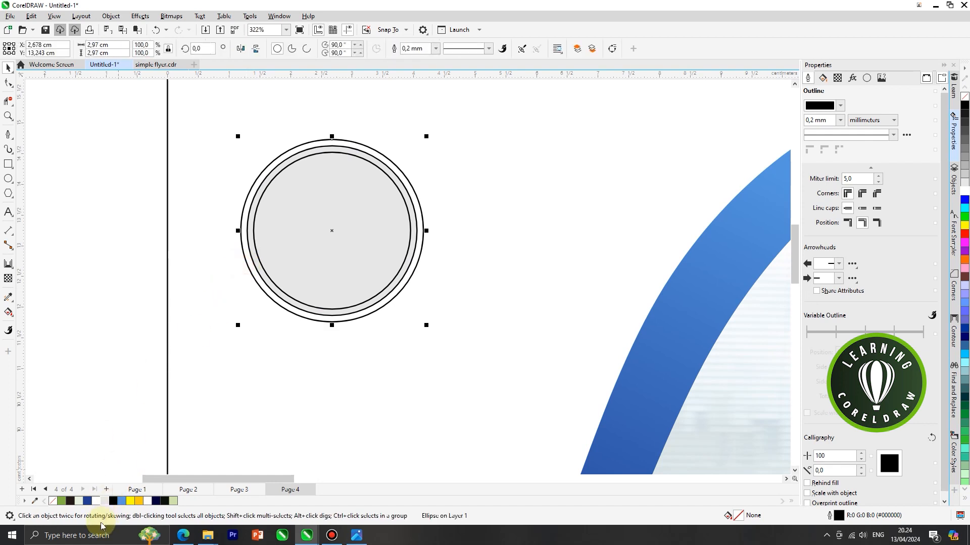
pyautogui.click(96, 502)
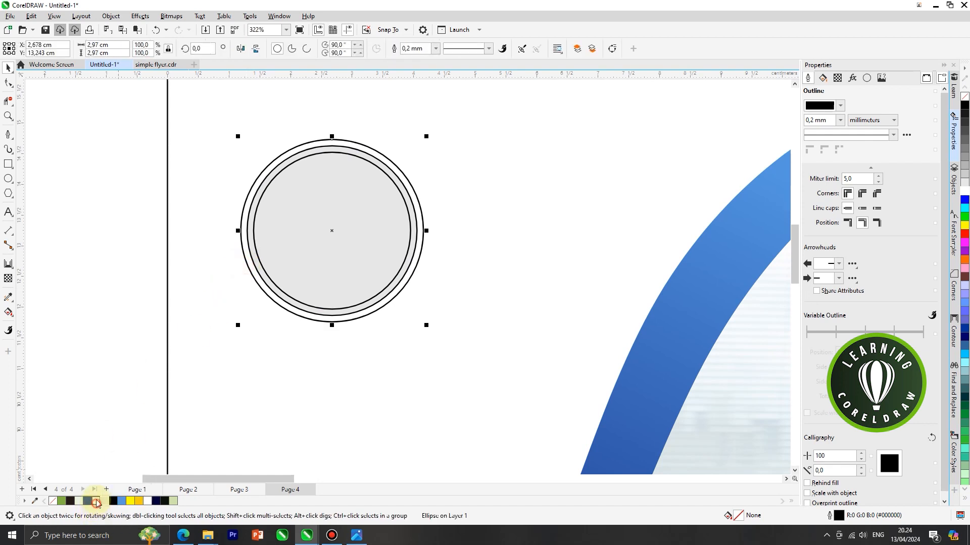
pyautogui.click(74, 418)
# Ungroup the two contour circles and fill the middle one with dark blue.
pyautogui.click(389, 49)
pyautogui.click(467, 157)
pyautogui.click(251, 212)
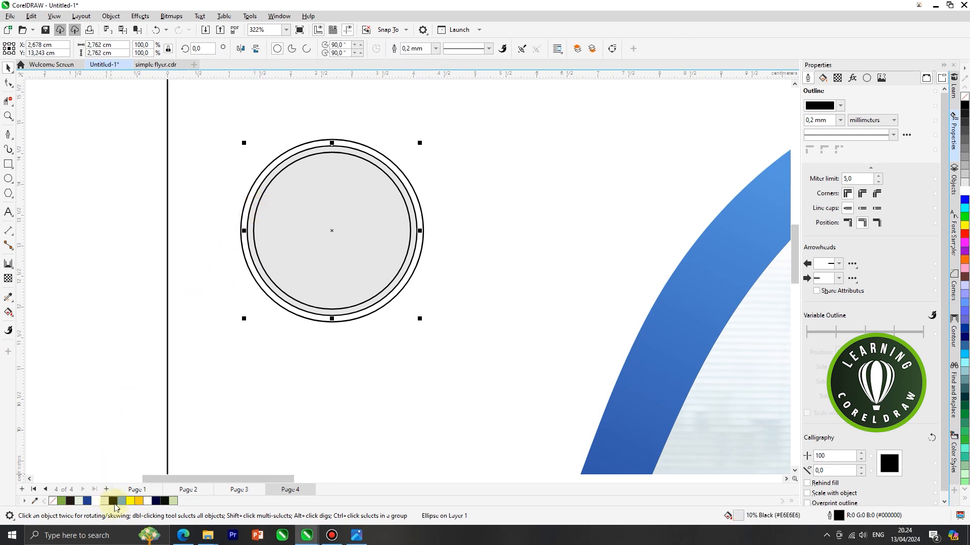
pyautogui.click(88, 503)
pyautogui.click(107, 396)
# Draw a rectangle about 5.685 × 1.709 cm overlapping the circles and fully round its corners to 0.854 cm.
pyautogui.scroll(-4, 256, 258)
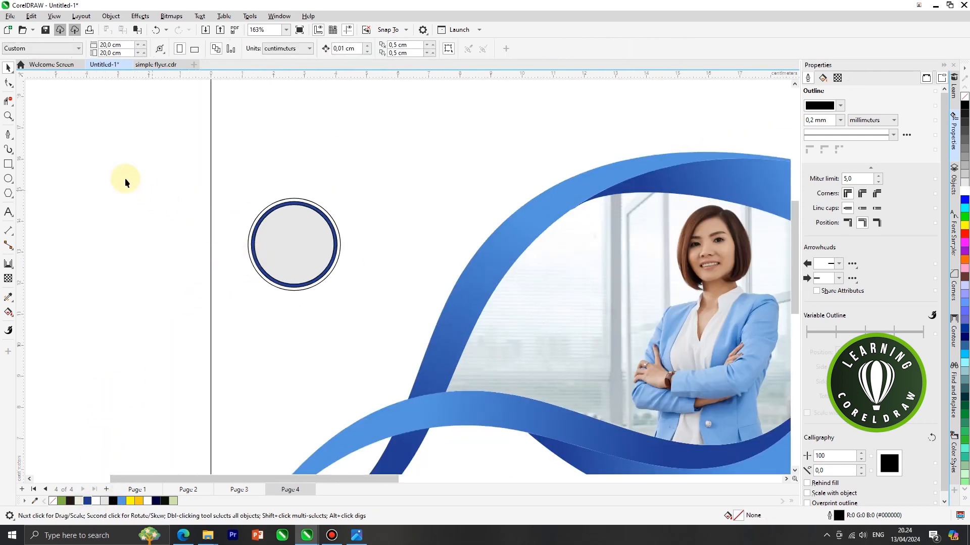
pyautogui.scroll(-3, 202, 242)
pyautogui.scroll(3, 222, 250)
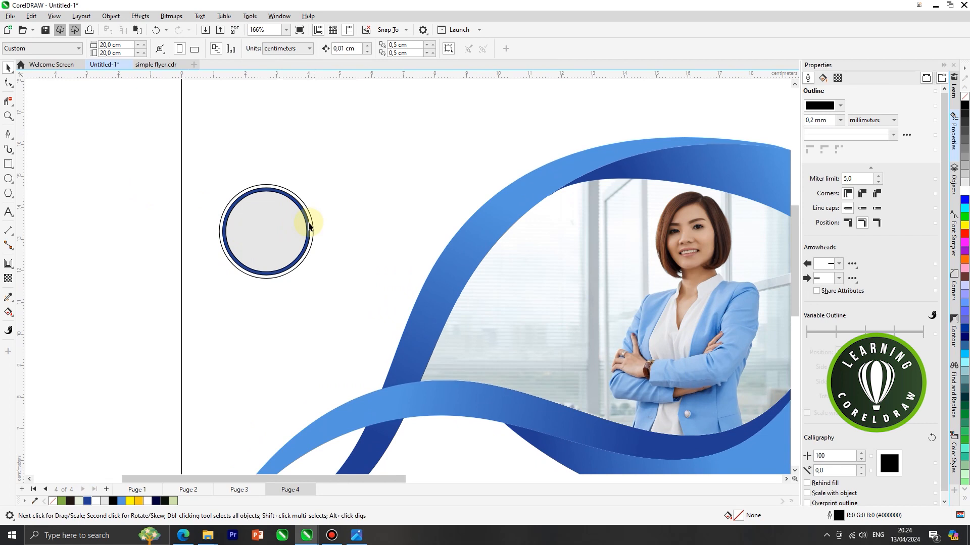
pyautogui.moveTo(238, 209); pyautogui.dragTo(419, 263)
pyautogui.click(9, 83)
pyautogui.scroll(2, 422, 207)
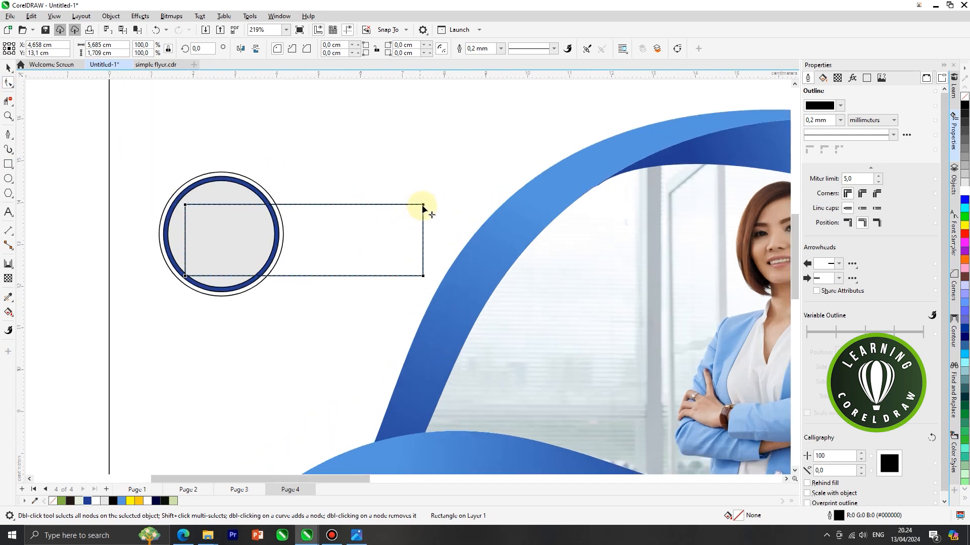
pyautogui.moveTo(341, 207); pyautogui.dragTo(351, 226)
# Shift the rounded bar right, fill it with dark blue and remove its outline.
pyautogui.click(9, 68)
pyautogui.scroll(-3, 305, 216)
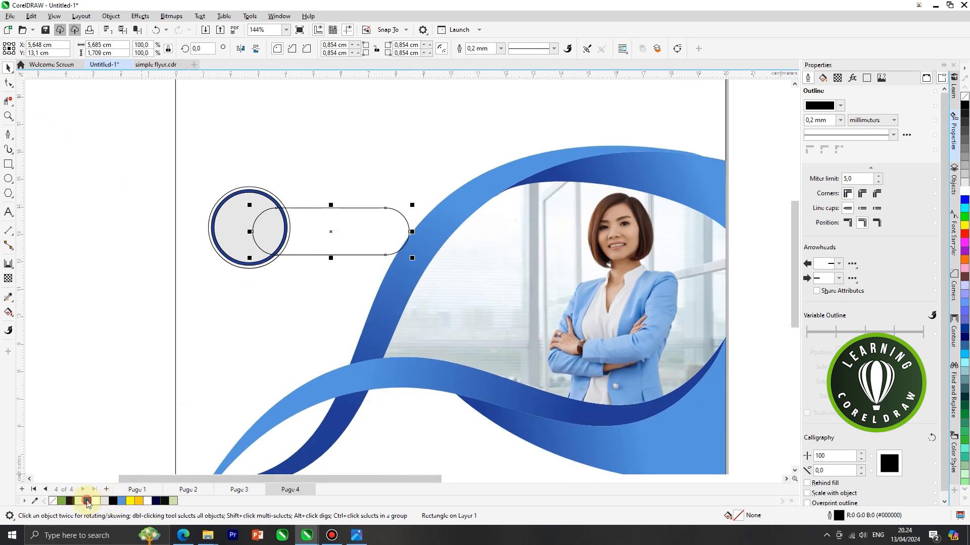
pyautogui.click(87, 502)
pyautogui.rightClick(964, 97)
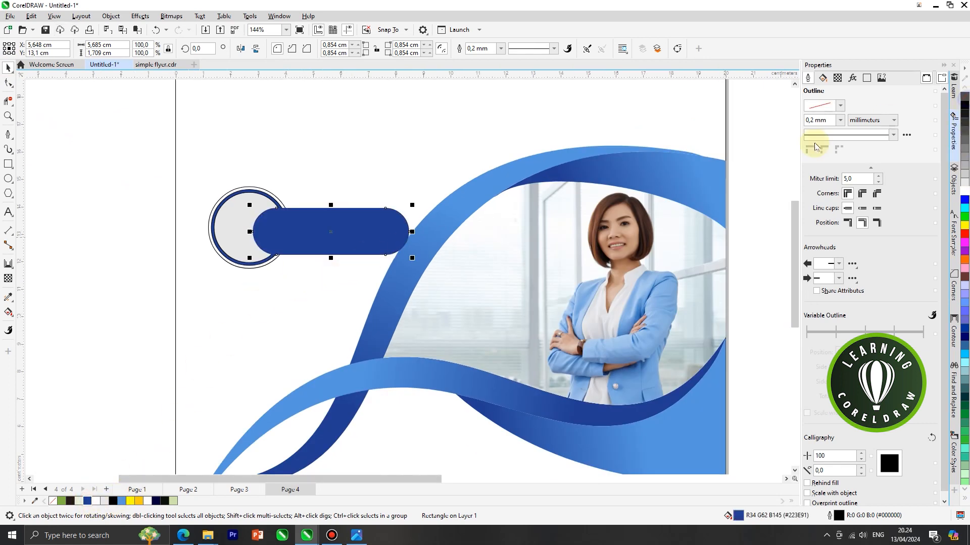
# Order the dark blue bar behind the white outer circle.
pyautogui.rightClick(362, 226)
pyautogui.moveTo(396, 304)
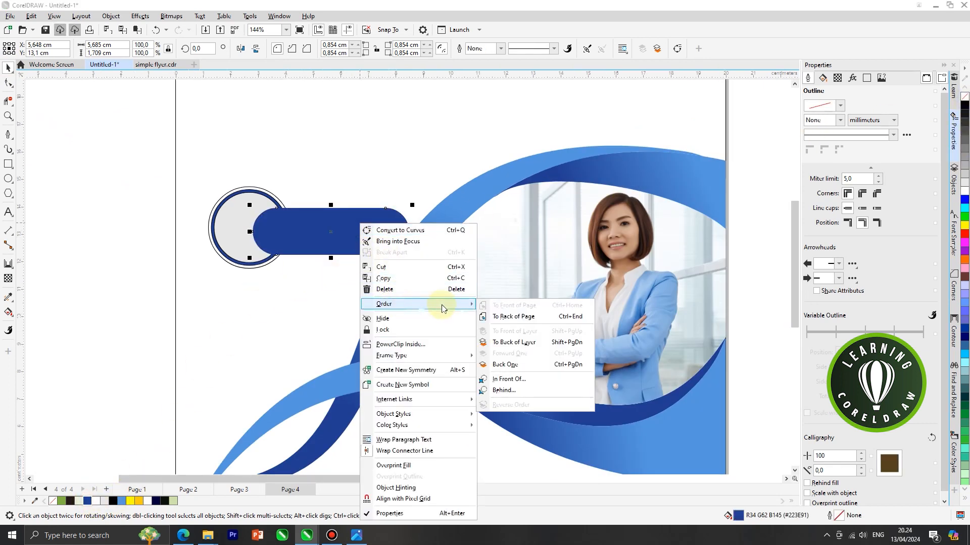
pyautogui.click(510, 379)
pyautogui.click(313, 289)
pyautogui.scroll(-3, 313, 290)
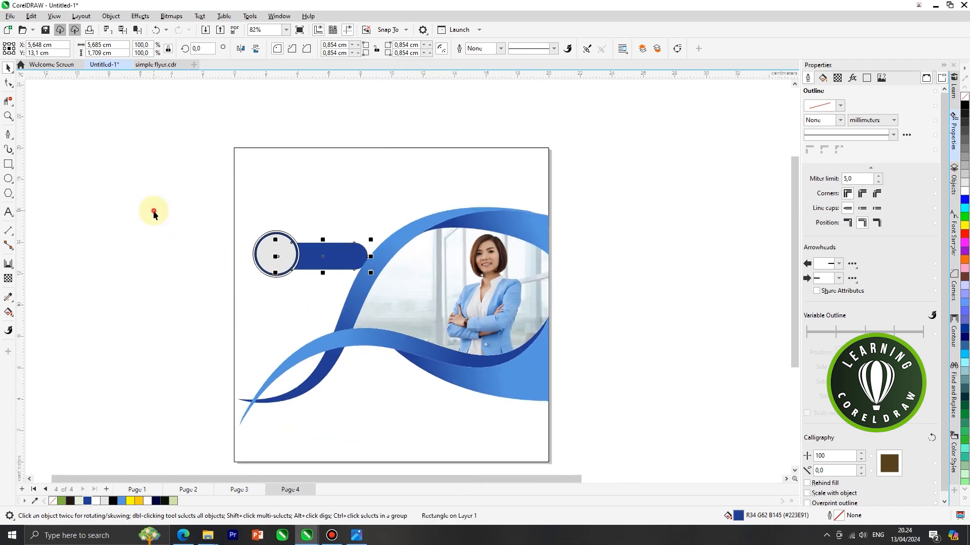
# Move the circles and bar together slightly up and left, and remove all their outlines.
pyautogui.scroll(2, 211, 237)
pyautogui.scroll(1, 364, 254)
pyautogui.moveTo(356, 256); pyautogui.dragTo(347, 243)
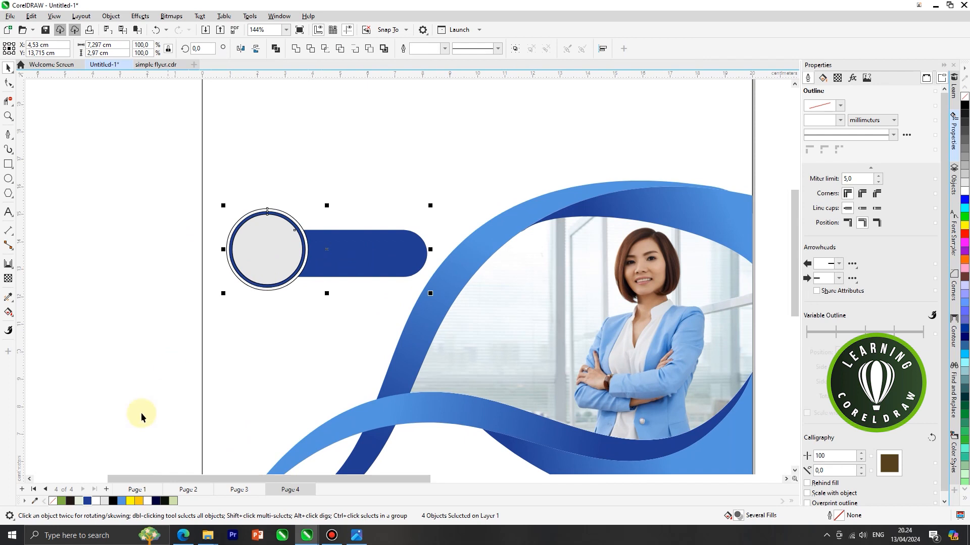
pyautogui.rightClick(53, 501)
pyautogui.click(109, 345)
# Bring the male doctor photo to the left of the page and PowerClip it inside the grey circle.
pyautogui.scroll(-2, 177, 277)
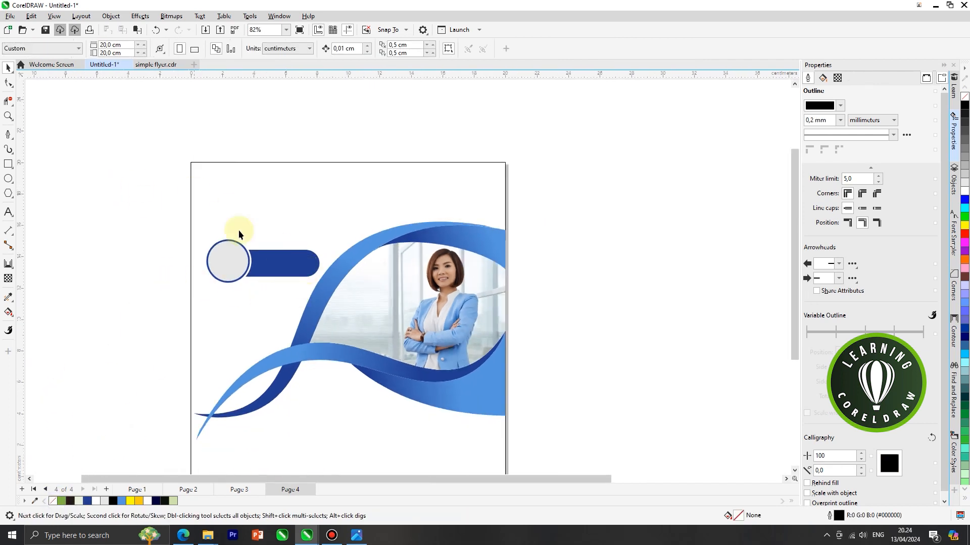
pyautogui.scroll(-2, 219, 283)
pyautogui.moveTo(588, 358); pyautogui.dragTo(164, 265)
pyautogui.scroll(2, 160, 266)
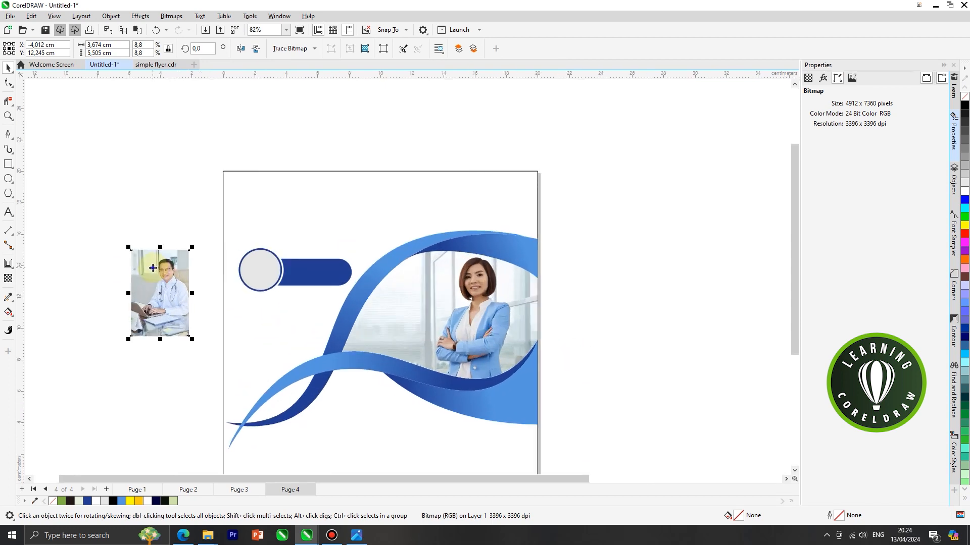
pyautogui.rightClick(152, 267)
pyautogui.click(195, 371)
pyautogui.click(254, 268)
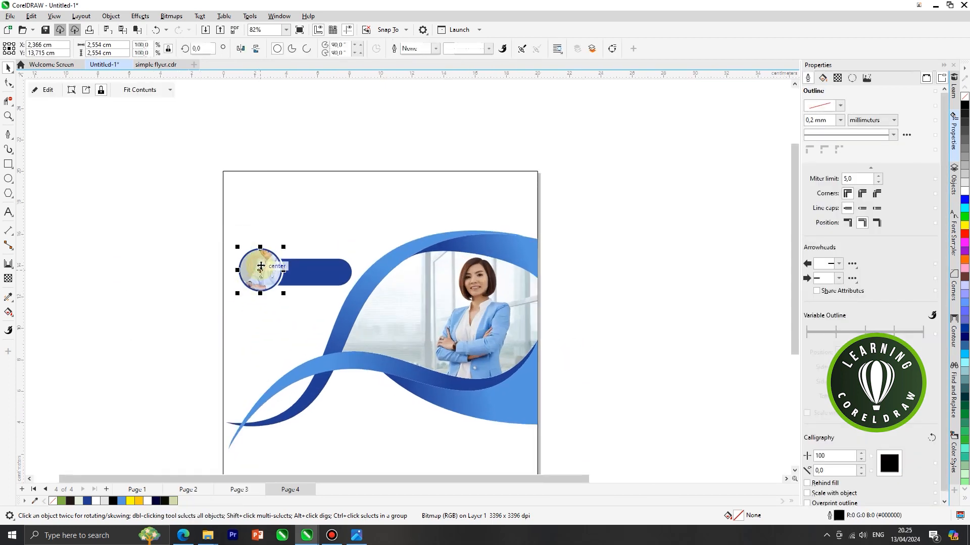
# Edit the PowerClip contents, resizing and repositioning the photo so the doctor's face sits in the circle, then finish editing.
pyautogui.scroll(2, 259, 272)
pyautogui.rightClick(263, 199)
pyautogui.click(300, 217)
pyautogui.moveTo(303, 348); pyautogui.dragTo(303, 397)
pyautogui.moveTo(292, 332); pyautogui.dragTo(297, 329)
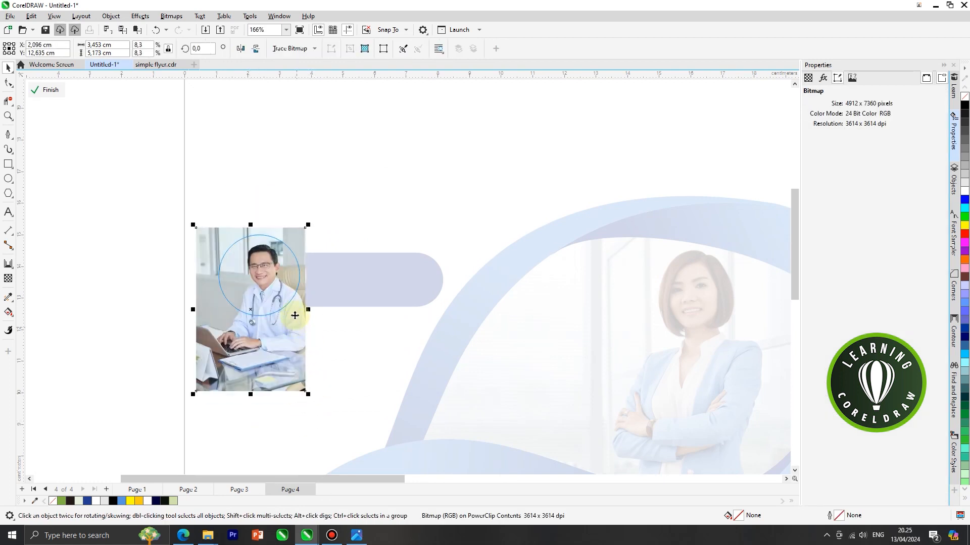
pyautogui.rightClick(290, 255)
pyautogui.click(303, 223)
# Copy and paste the complete doctor badge with its blue bar, and place the copy directly below the original.
pyautogui.scroll(-3, 147, 223)
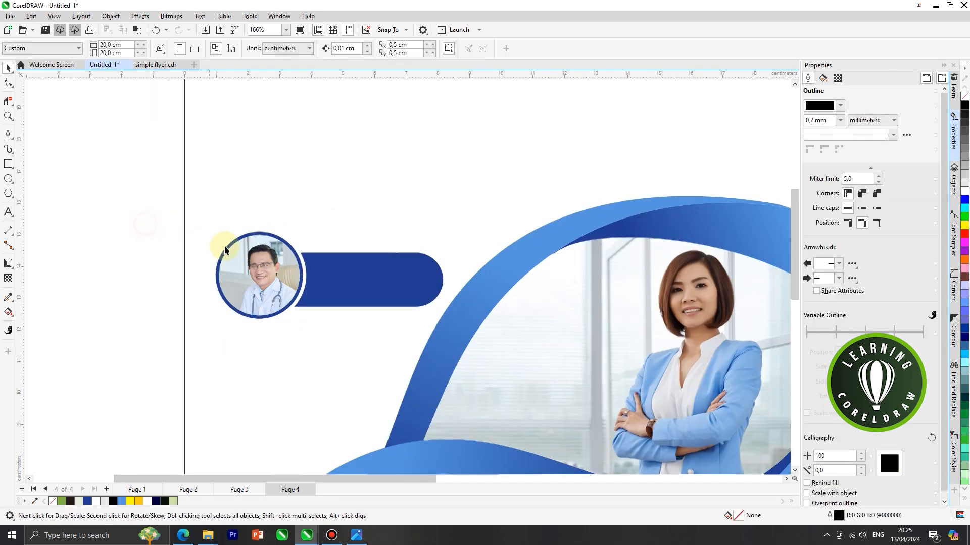
pyautogui.click(285, 291)
pyautogui.scroll(2, 246, 259)
pyautogui.scroll(-2, 247, 259)
pyautogui.rightClick(246, 258)
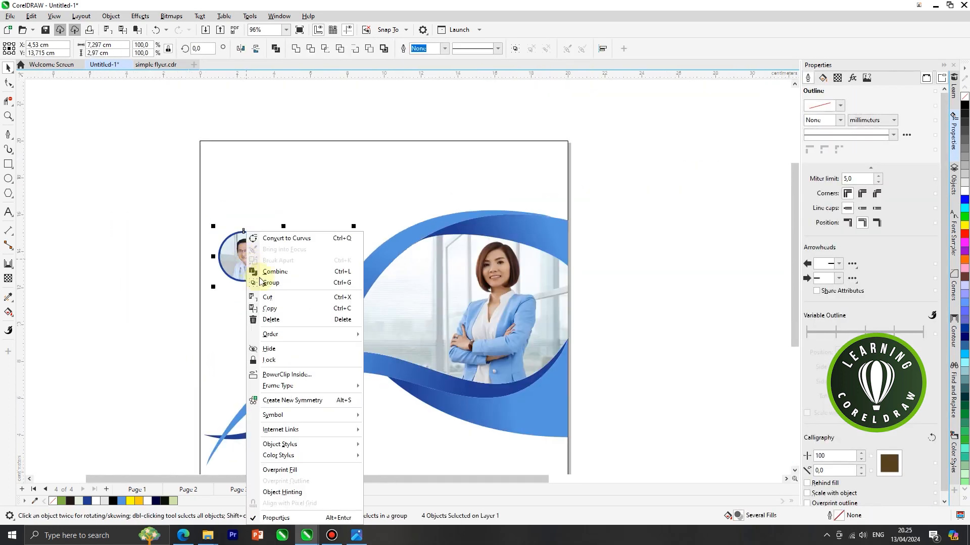
pyautogui.click(271, 309)
pyautogui.rightClick(87, 235)
pyautogui.click(114, 312)
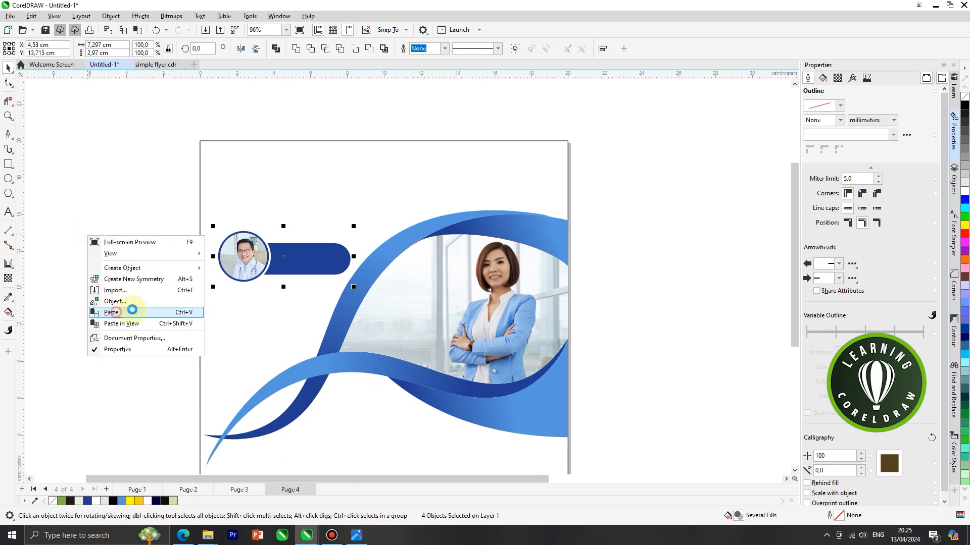
pyautogui.moveTo(245, 256); pyautogui.dragTo(239, 320)
pyautogui.click(108, 279)
# Move the female doctor photo to the empty area left of the page.
pyautogui.scroll(-2, 202, 252)
pyautogui.moveTo(642, 334); pyautogui.dragTo(134, 274)
pyautogui.scroll(2, 136, 275)
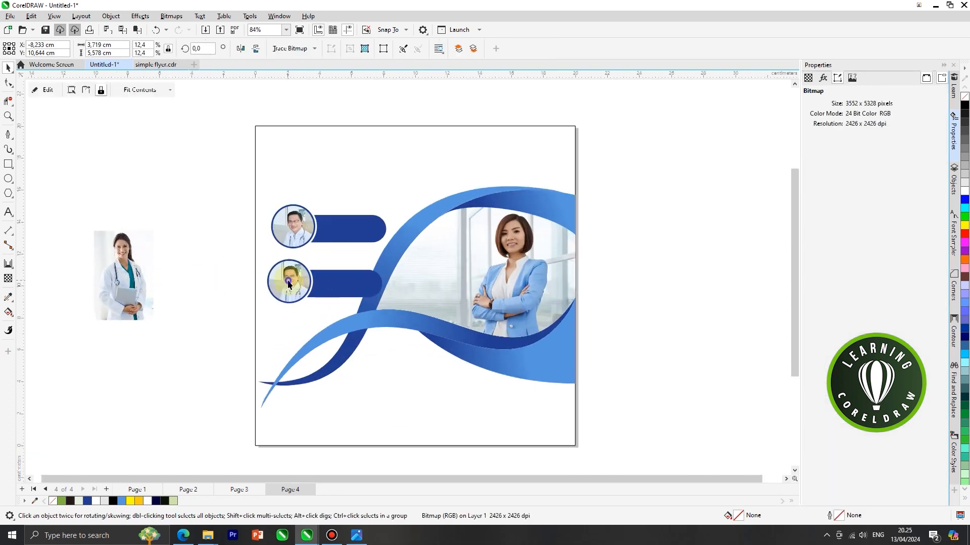
# Extract the male doctor photo from the lower badge's circle and move it off the page.
pyautogui.rightClick(289, 285)
pyautogui.click(314, 202)
pyautogui.moveTo(259, 306); pyautogui.dragTo(28, 392)
# Move the female doctor photo closer to the page and PowerClip it inside the lower badge's circle.
pyautogui.moveTo(149, 293); pyautogui.dragTo(222, 314)
pyautogui.rightClick(191, 291)
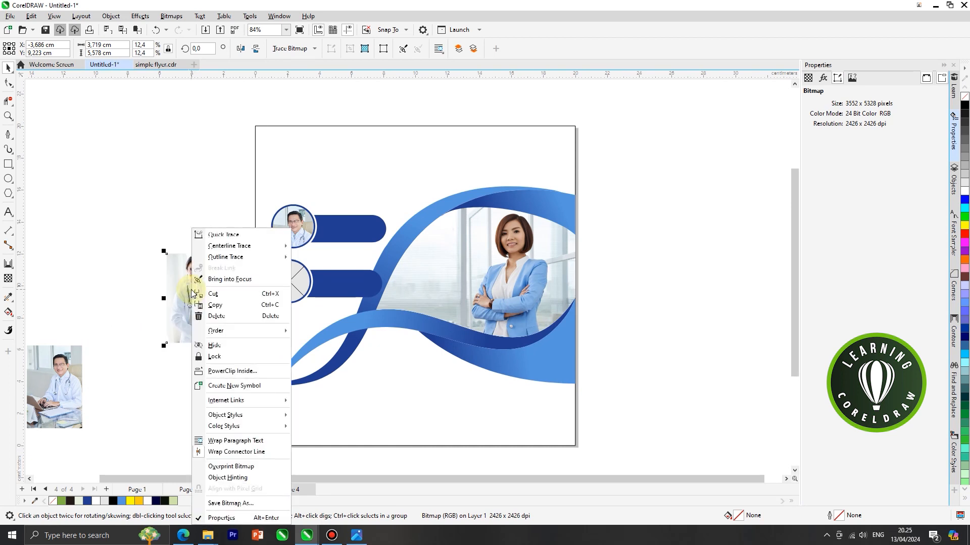
pyautogui.click(243, 371)
pyautogui.click(293, 279)
# Edit the lower badge's PowerClip contents and shift the female doctor photo down until her face fills the circle.
pyautogui.scroll(3, 293, 266)
pyautogui.rightClick(293, 266)
pyautogui.click(323, 199)
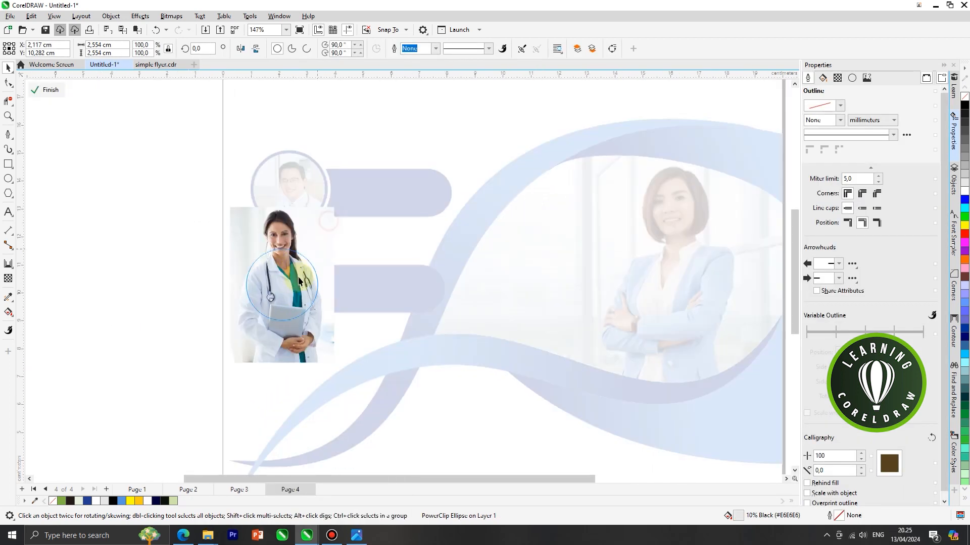
pyautogui.moveTo(293, 319); pyautogui.dragTo(293, 318)
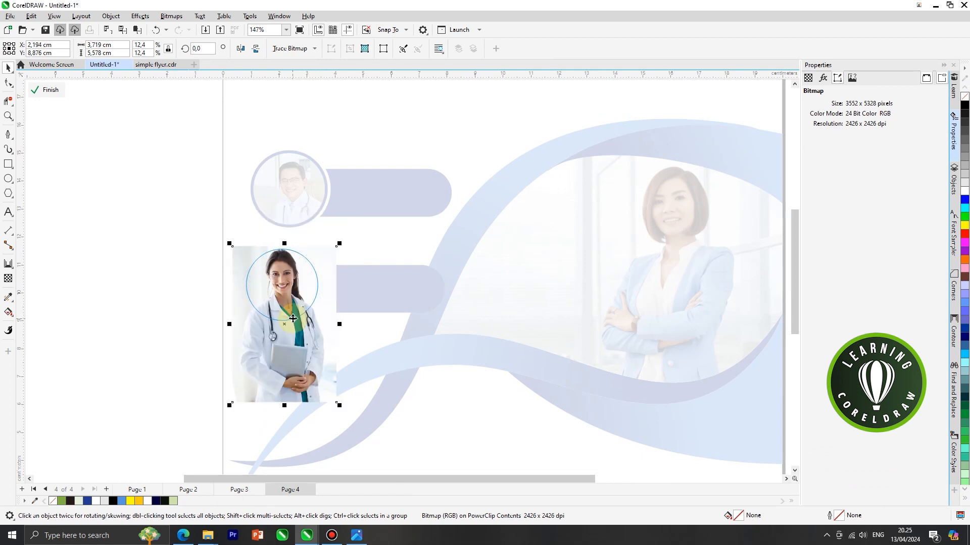
pyautogui.rightClick(294, 284)
pyautogui.click(305, 221)
pyautogui.click(201, 226)
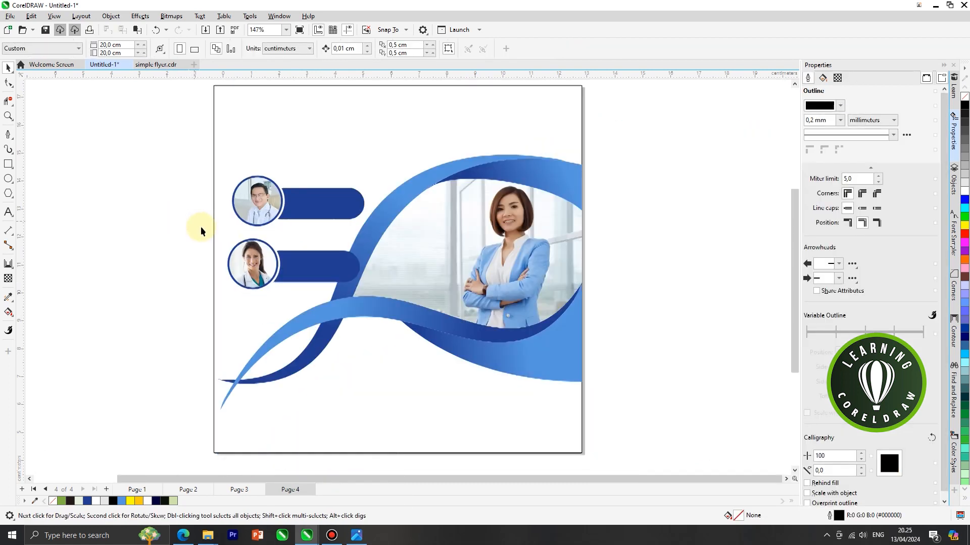
# Delete the leftover male doctor photo lying off the page.
pyautogui.scroll(-2, 147, 237)
pyautogui.click(54, 336)
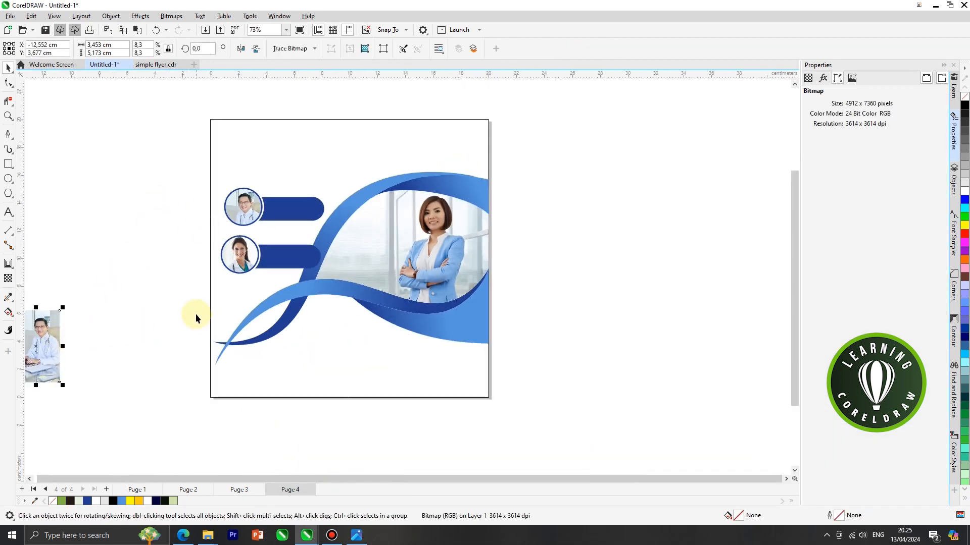
pyautogui.press('Delete')
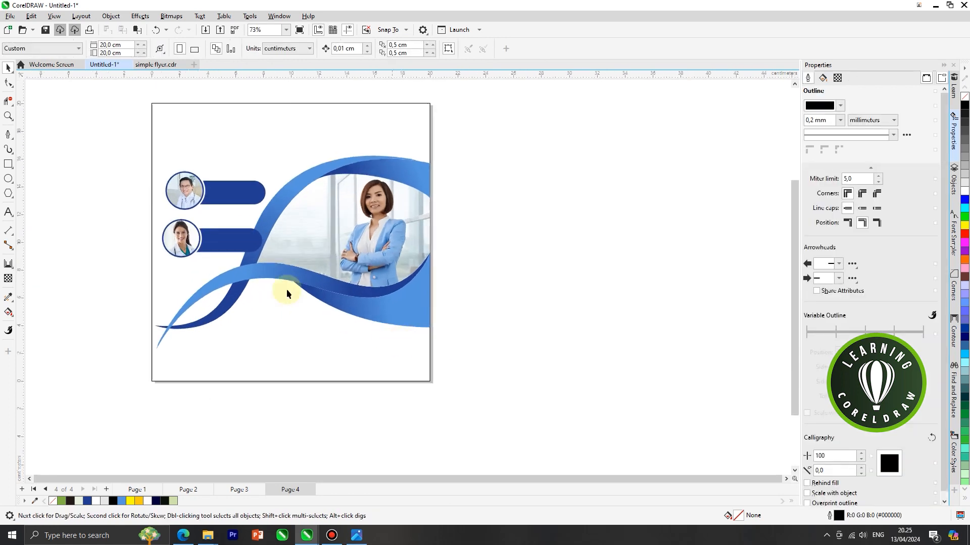
# Draw a circle about 4.4 cm across over the lower wave beneath the woman, with a yellow fill and no outline.
pyautogui.click(7, 178)
pyautogui.scroll(3, 364, 320)
pyautogui.moveTo(335, 260); pyautogui.dragTo(422, 354)
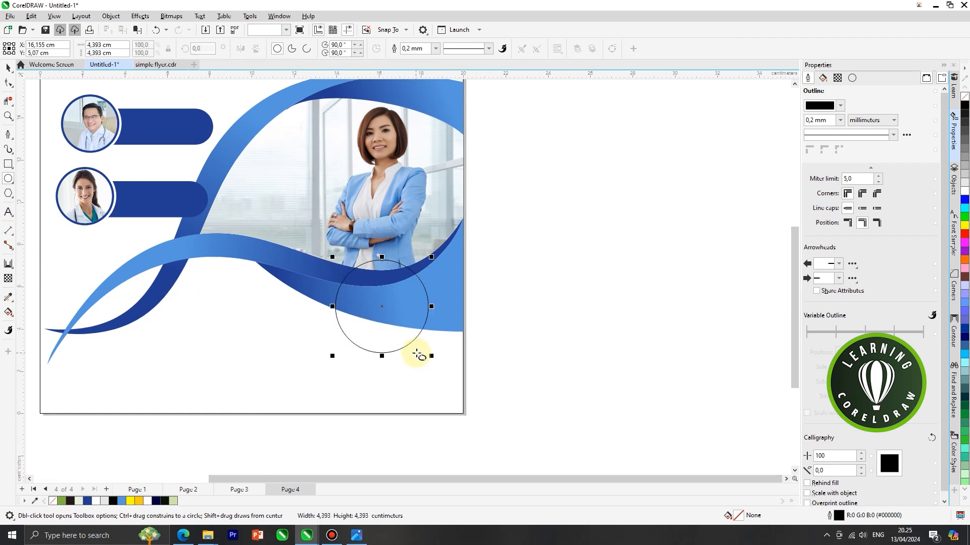
pyautogui.click(137, 501)
pyautogui.rightClick(963, 99)
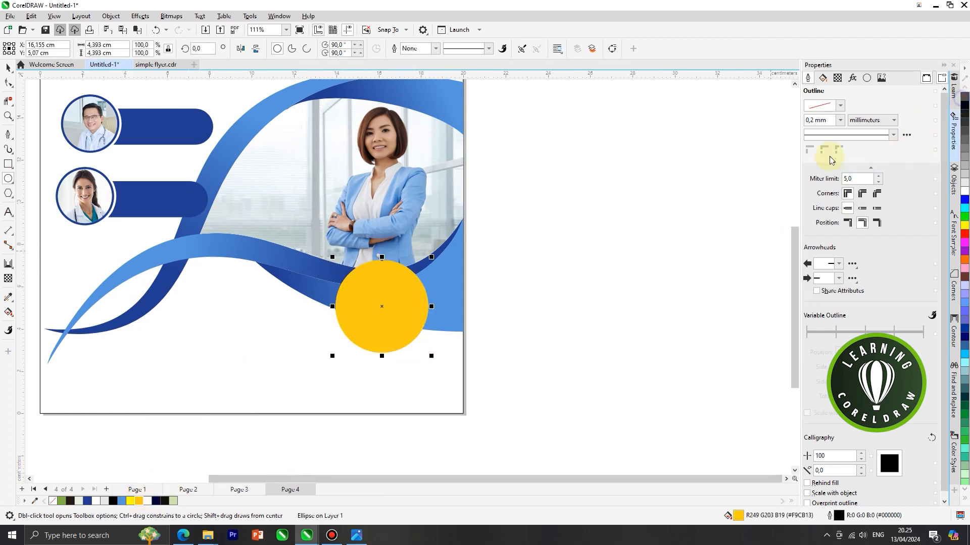
pyautogui.scroll(-3, 490, 283)
pyautogui.press('space')
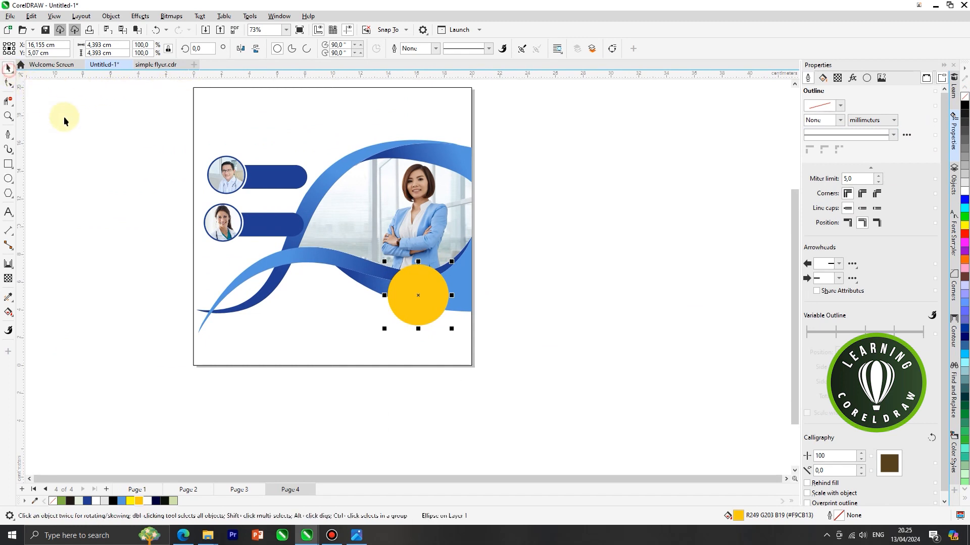
# Group each doctor badge's photo, ring and blue bar into its own group.
pyautogui.click(97, 130)
pyautogui.press('ctrl')
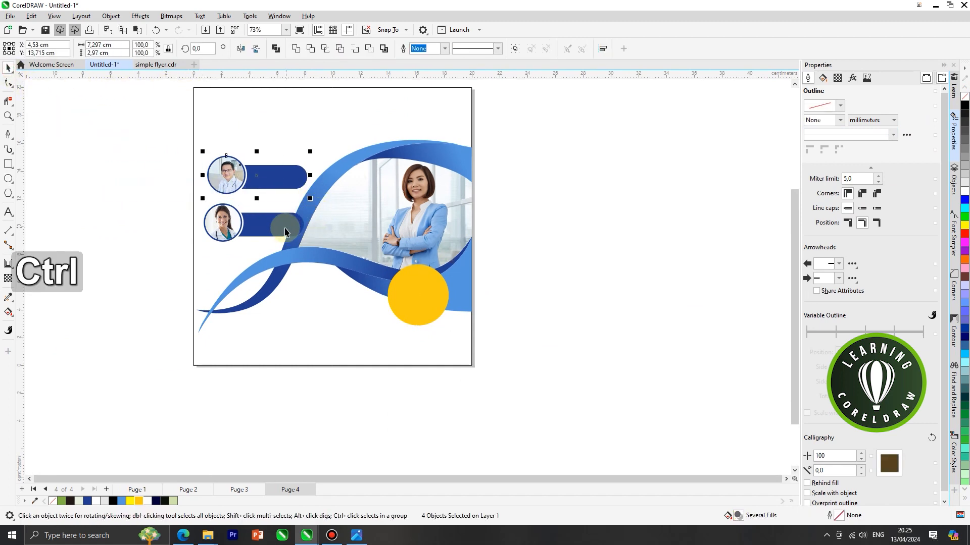
pyautogui.hotkey('ctrl', 'g')
pyautogui.moveTo(153, 193); pyautogui.dragTo(332, 254)
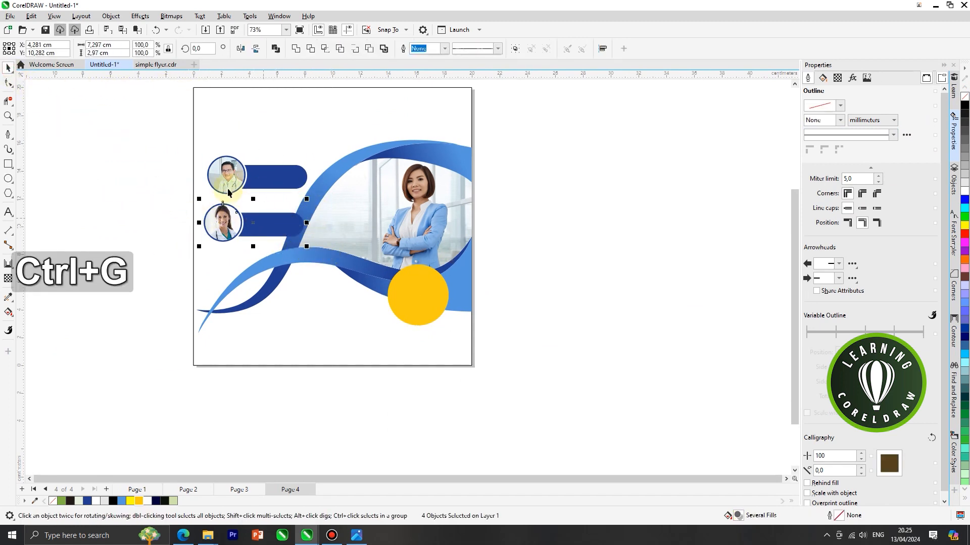
# Align the two badge groups vertically with each other, shrink them together to about 6.5 cm wide and shift them slightly left.
pyautogui.keyDown('shift'); pyautogui.click(221, 179); pyautogui.keyUp('shift')
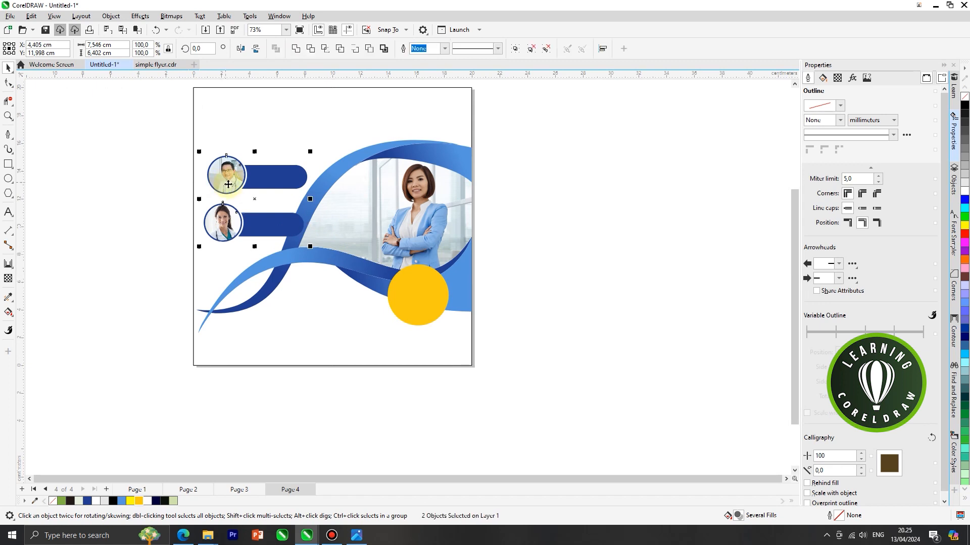
pyautogui.scroll(3, 250, 194)
pyautogui.moveTo(292, 262); pyautogui.dragTo(289, 252)
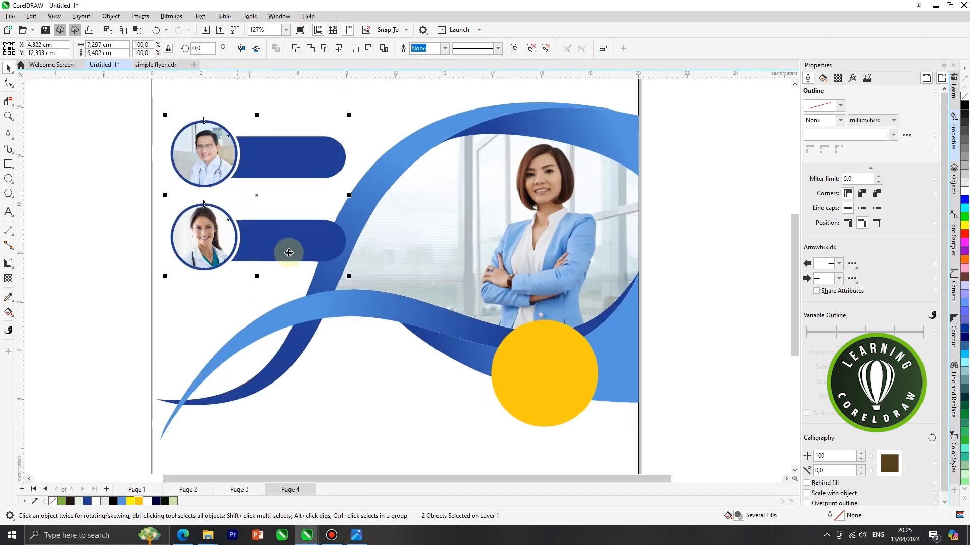
pyautogui.moveTo(348, 276); pyautogui.dragTo(330, 260)
pyautogui.moveTo(264, 229); pyautogui.dragTo(255, 229)
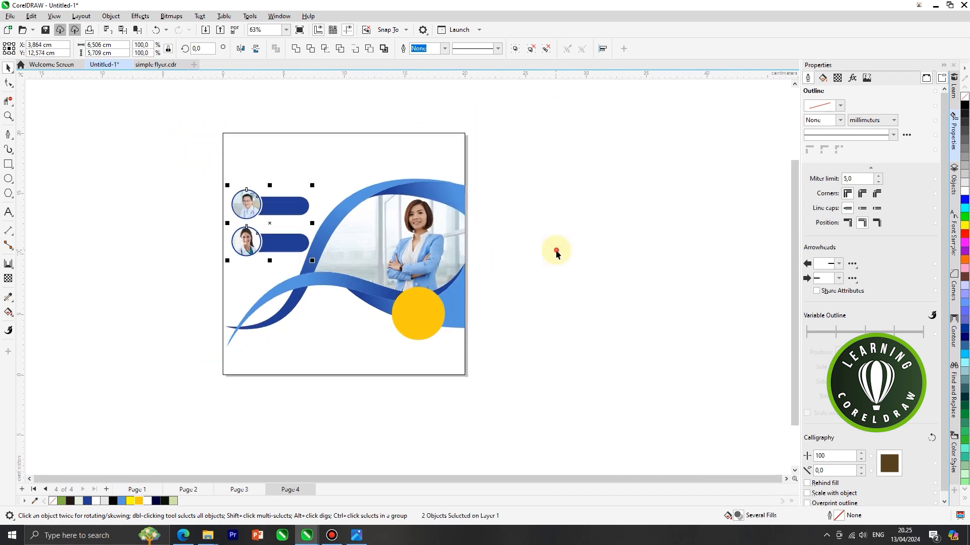
pyautogui.click(556, 252)
# Scale the wave and photo artwork down to about 96.7% from its upper-left corner, and leave focus mode.
pyautogui.scroll(2, 229, 179)
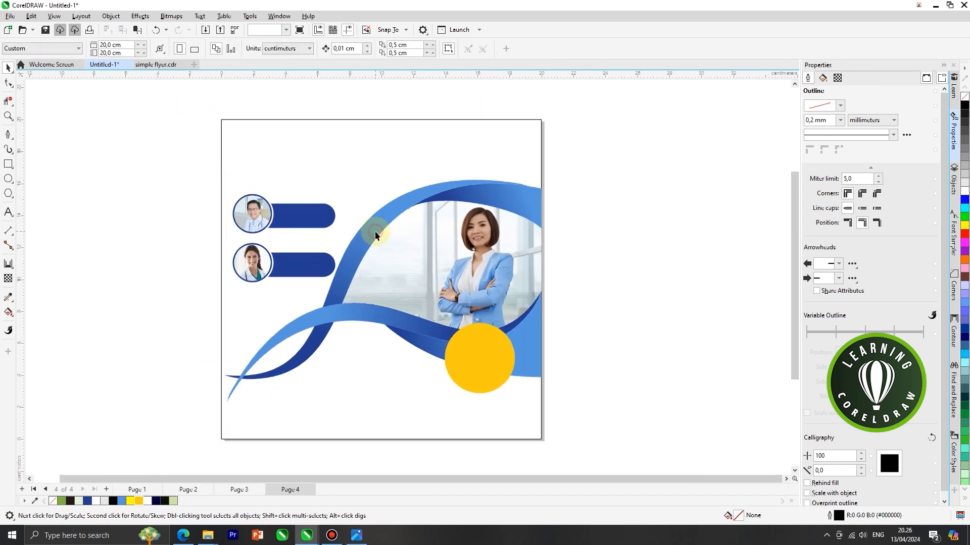
pyautogui.doubleClick(375, 231)
pyautogui.moveTo(224, 411); pyautogui.dragTo(190, 416)
pyautogui.moveTo(223, 177); pyautogui.dragTo(232, 178)
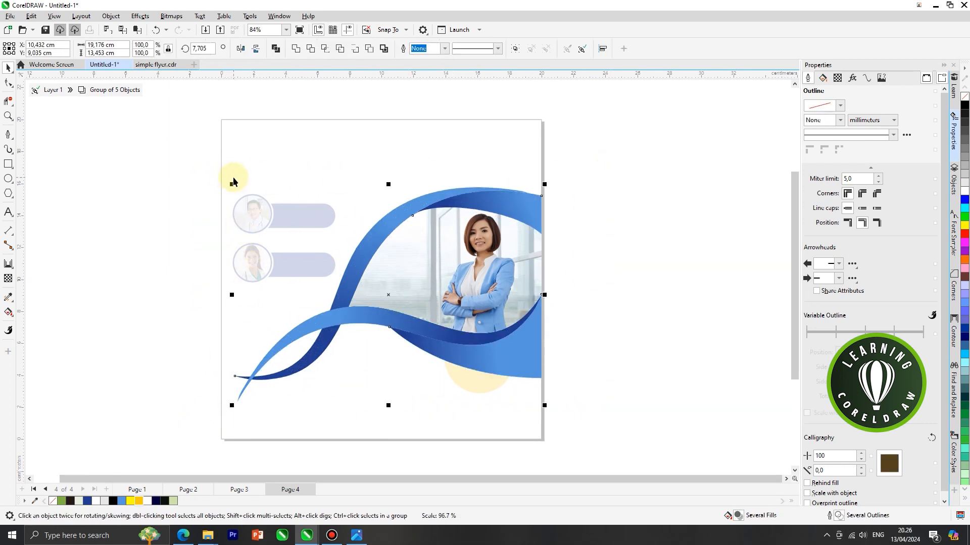
pyautogui.click(613, 278)
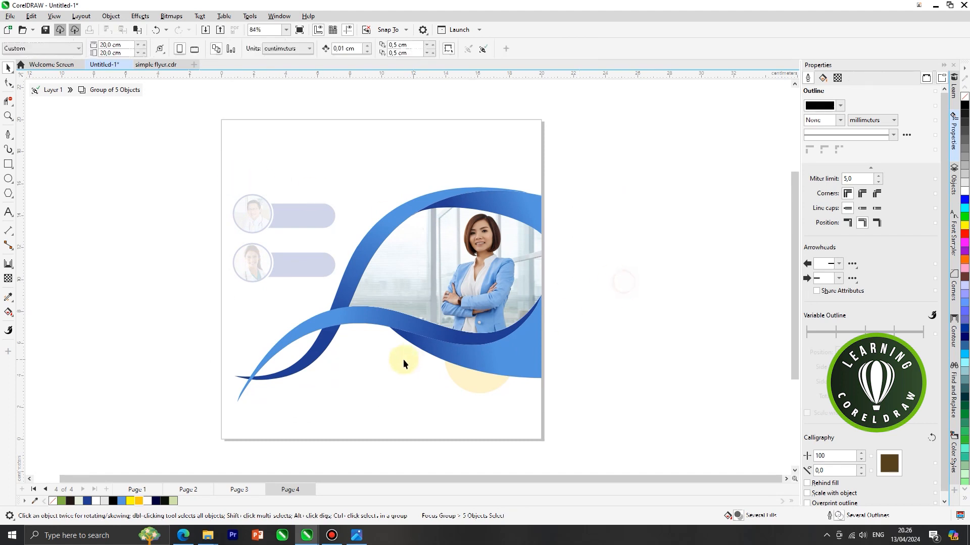
pyautogui.rightClick(462, 251)
pyautogui.click(335, 323)
pyautogui.click(616, 353)
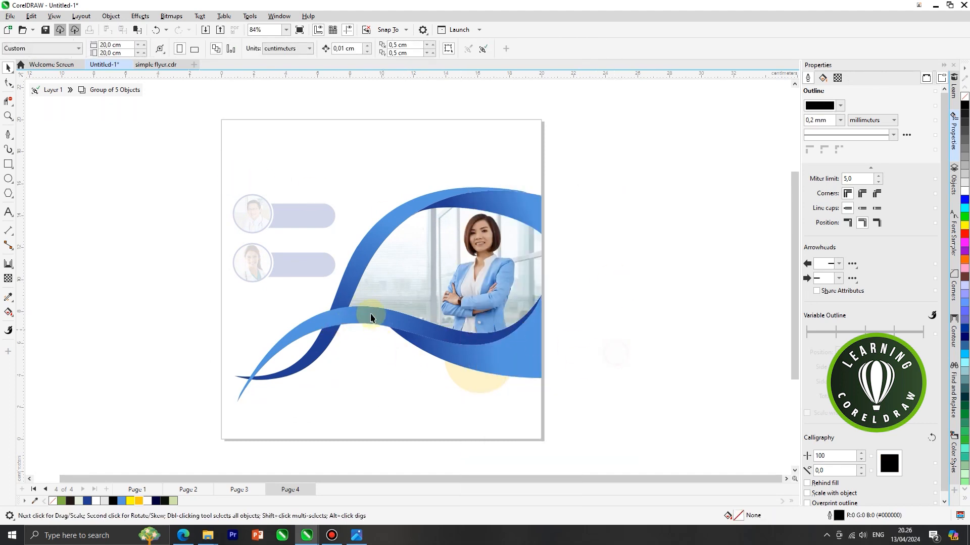
pyautogui.rightClick(370, 307)
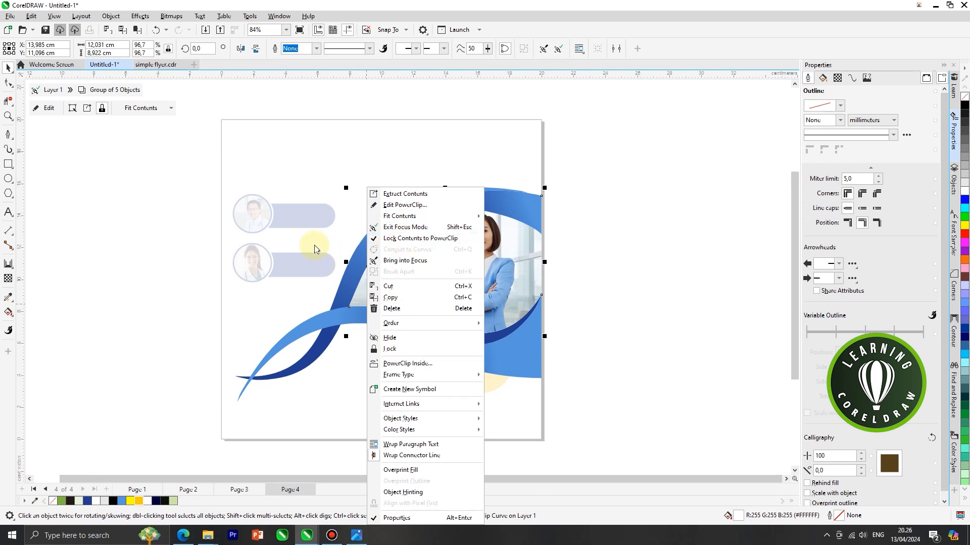
pyautogui.click(406, 227)
pyautogui.click(596, 222)
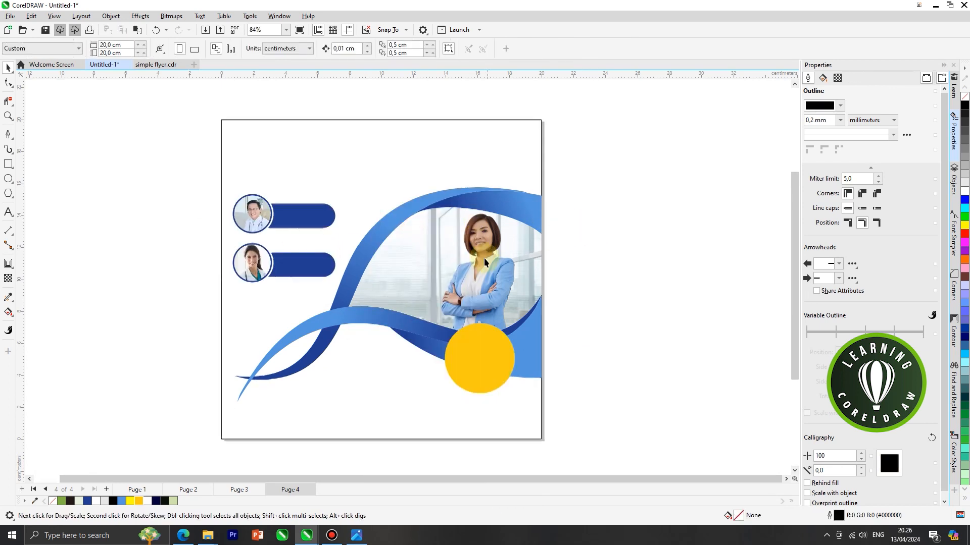
# Enlarge the two doctor badges together to about 6.9 × 6 cm.
pyautogui.scroll(-2, 484, 256)
pyautogui.click(601, 261)
pyautogui.scroll(2, 473, 170)
pyautogui.moveTo(232, 215); pyautogui.dragTo(371, 307)
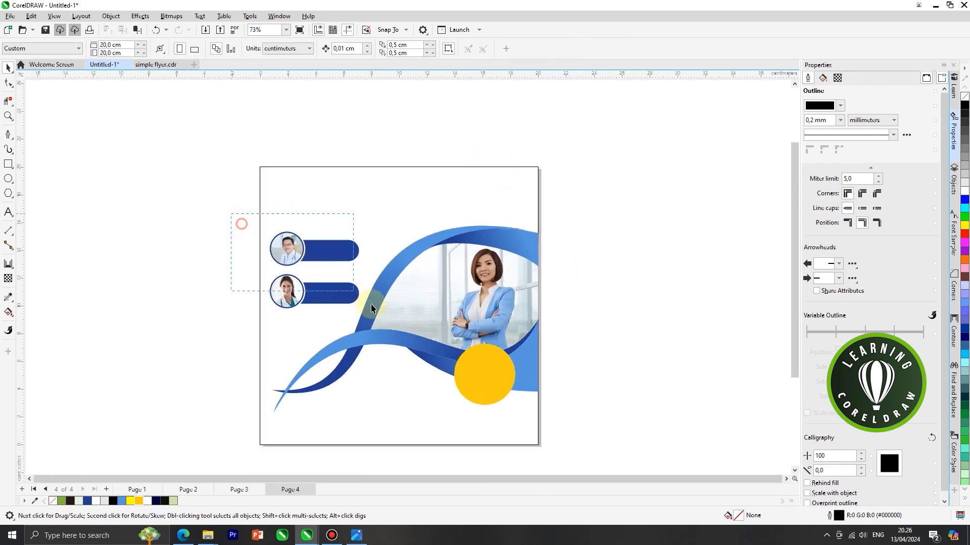
pyautogui.scroll(1, 377, 314)
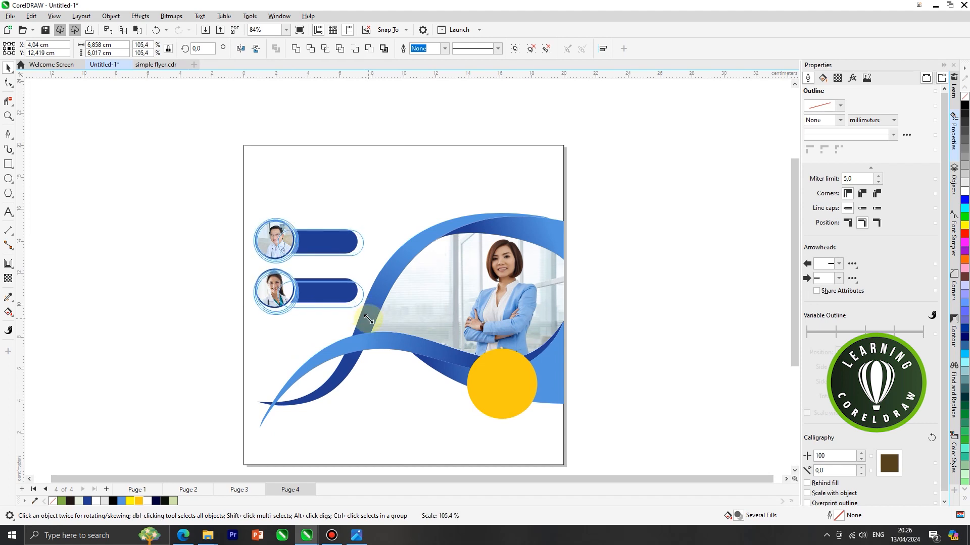
pyautogui.click(706, 254)
pyautogui.scroll(-2, 313, 245)
pyautogui.click(624, 262)
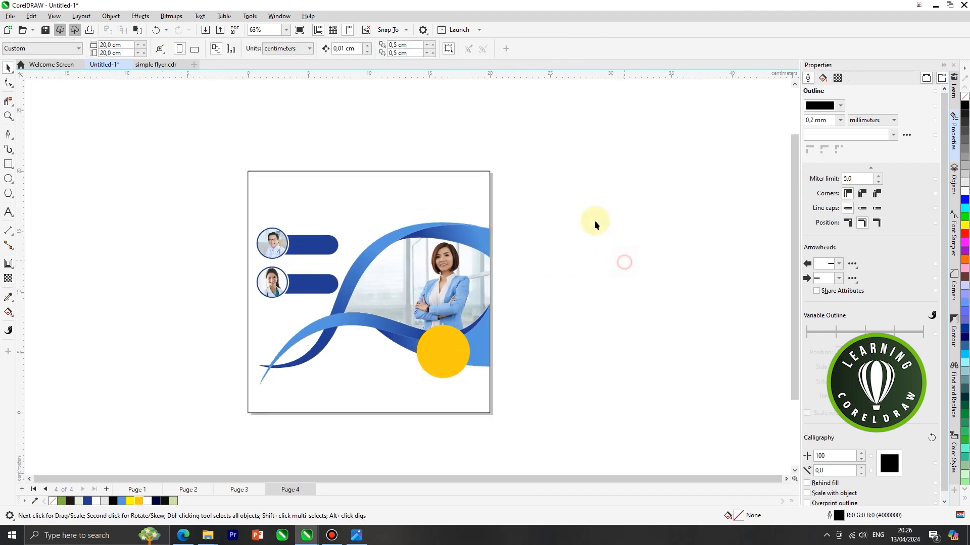
# Paste the prepared flyer texts, logo, date, contact details and social icons onto the page.
pyautogui.scroll(1, 385, 232)
pyautogui.hotkey('ctrl', 'v')
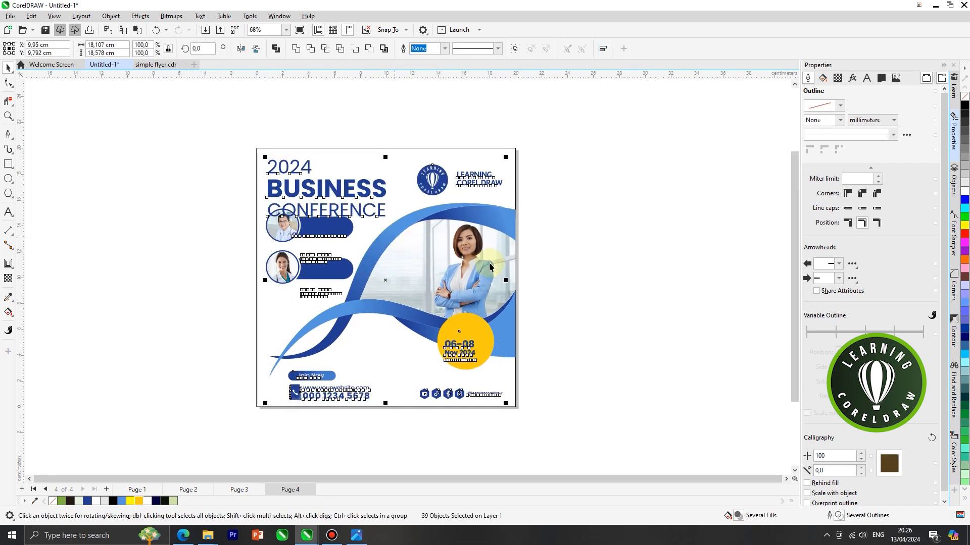
pyautogui.click(573, 278)
# Move both doctor badges down so their blue bars sit behind the matching LOREM IPSUM texts.
pyautogui.scroll(1, 315, 234)
pyautogui.click(288, 234)
pyautogui.scroll(1, 281, 282)
pyautogui.moveTo(316, 283); pyautogui.dragTo(309, 326)
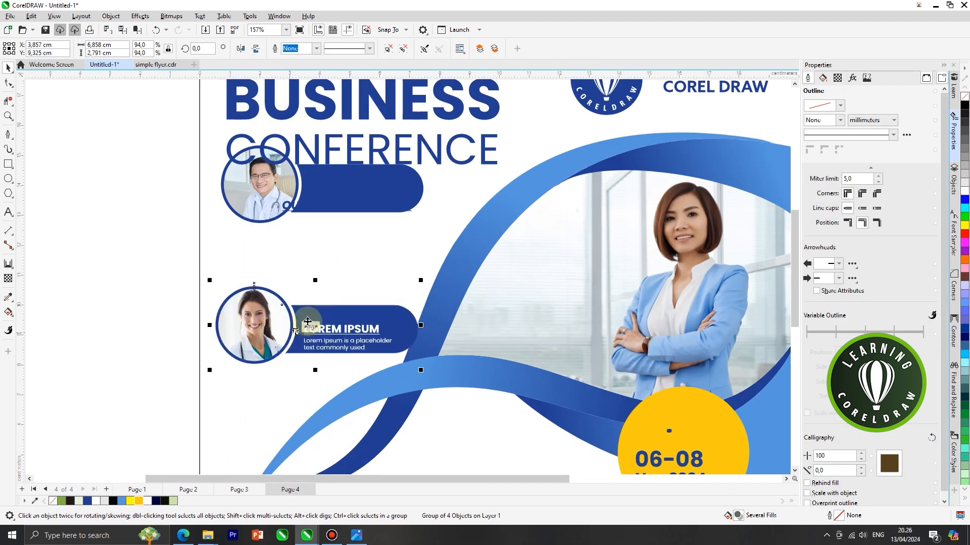
pyautogui.scroll(-1, 309, 313)
pyautogui.scroll(1, 332, 331)
pyautogui.click(332, 325)
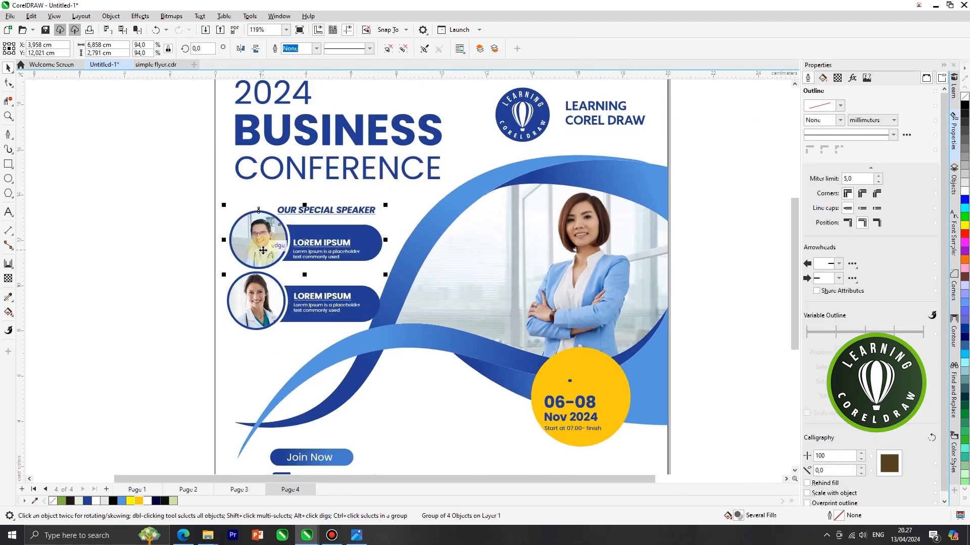
# Line up the doctor badges with each other and with their LOREM IPSUM texts.
pyautogui.scroll(2, 325, 253)
pyautogui.keyDown('shift'); pyautogui.click(323, 255); pyautogui.keyUp('shift')
pyautogui.moveTo(323, 245); pyautogui.dragTo(333, 238)
pyautogui.moveTo(315, 191); pyautogui.dragTo(324, 191)
pyautogui.scroll(-2, 272, 220)
pyautogui.click(262, 260)
pyautogui.moveTo(262, 262); pyautogui.dragTo(267, 272)
pyautogui.scroll(-2, 283, 260)
pyautogui.scroll(-1, 296, 254)
# Move the Join Now and contact block and the social media icons slightly up and left.
pyautogui.click(217, 283)
pyautogui.moveTo(260, 350); pyautogui.dragTo(382, 394)
pyautogui.scroll(2, 349, 371)
pyautogui.moveTo(317, 357); pyautogui.dragTo(311, 351)
pyautogui.scroll(-1, 324, 353)
pyautogui.moveTo(565, 363); pyautogui.dragTo(430, 373)
# Delete the tiny mark above the date and centre the date text within the yellow circle.
pyautogui.scroll(2, 428, 394)
pyautogui.moveTo(667, 241); pyautogui.dragTo(433, 300)
pyautogui.press('Delete')
pyautogui.moveTo(596, 297); pyautogui.dragTo(419, 340)
pyautogui.scroll(1, 419, 336)
pyautogui.moveTo(479, 323); pyautogui.dragTo(491, 322)
# Paste the calendar icon and place it above the 06-08 date in the yellow circle.
pyautogui.scroll(-2, 482, 324)
pyautogui.hotkey('ctrl', 'v')
pyautogui.scroll(2, 497, 310)
pyautogui.scroll(-3, 469, 307)
pyautogui.scroll(2, 347, 220)
# Move the 2024 BUSINESS CONFERENCE title slightly down toward the OUR SPECIAL SPEAKER heading.
pyautogui.click(367, 219)
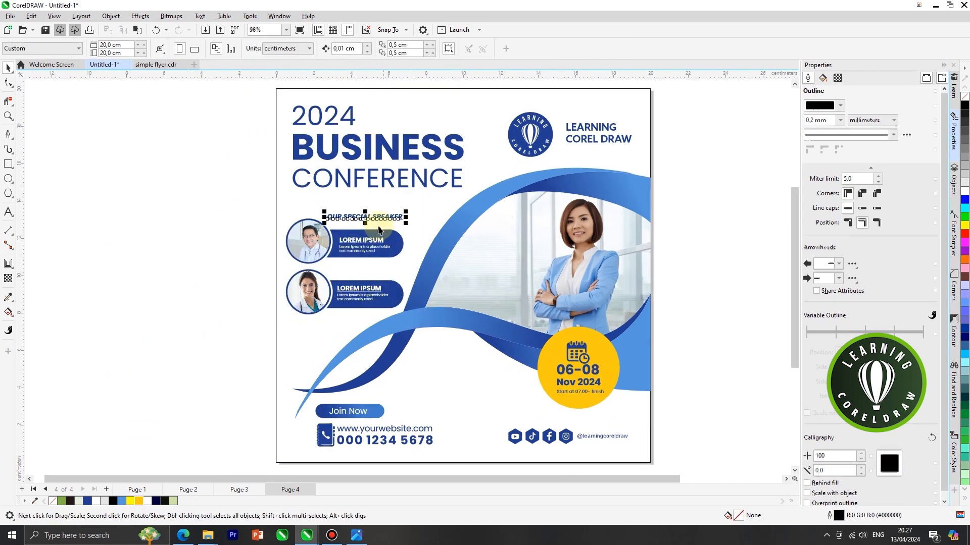
pyautogui.scroll(-2, 367, 219)
pyautogui.moveTo(303, 137); pyautogui.dragTo(432, 209)
pyautogui.scroll(2, 387, 198)
pyautogui.moveTo(371, 194); pyautogui.dragTo(370, 201)
# Extend the wave artwork so its left tips reach the page's left edge.
pyautogui.scroll(-2, 366, 217)
pyautogui.doubleClick(356, 283)
pyautogui.moveTo(500, 227); pyautogui.dragTo(284, 357)
pyautogui.scroll(1, 298, 339)
pyautogui.scroll(1, 479, 235)
pyautogui.doubleClick(569, 234)
# Adjust the calendar icon and date text as one block inside the yellow circle.
pyautogui.scroll(-1, 500, 281)
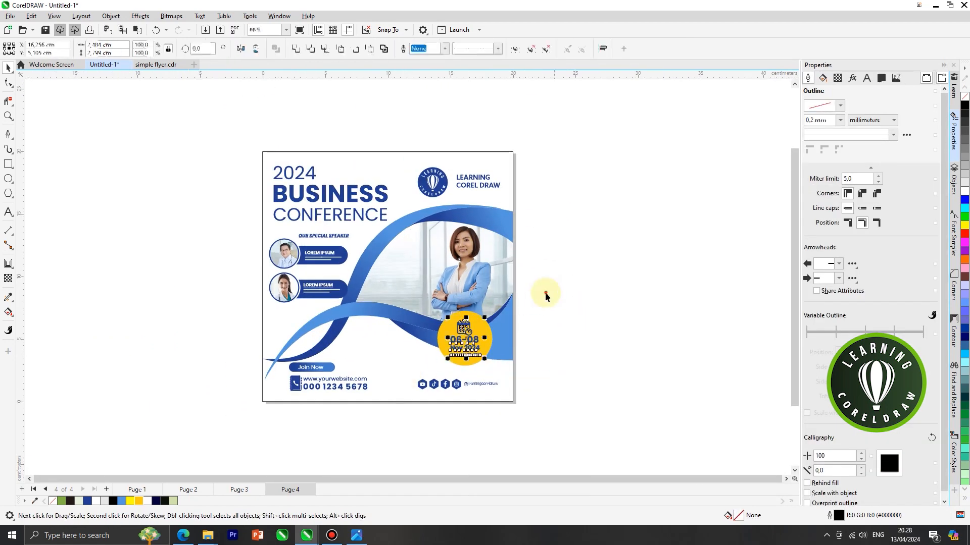
pyautogui.moveTo(540, 296); pyautogui.dragTo(425, 370)
pyautogui.scroll(3, 456, 346)
pyautogui.scroll(-2, 477, 349)
pyautogui.scroll(1, 227, 276)
# Shift the Join Now and contact block and the social media icons down and slightly right near the page's lower edge.
pyautogui.moveTo(641, 406); pyautogui.dragTo(454, 386)
pyautogui.scroll(-1, 454, 399)
pyautogui.scroll(1, 307, 414)
pyautogui.scroll(-3, 247, 262)
pyautogui.scroll(3, 247, 262)
pyautogui.moveTo(283, 242); pyautogui.dragTo(419, 351)
pyautogui.scroll(-1, 254, 307)
pyautogui.scroll(-1, 254, 307)
pyautogui.scroll(1, 495, 283)
pyautogui.scroll(-1, 495, 283)
# Check the font settings of the BUSINESS and CONFERENCE title lines.
pyautogui.press('Tab')
pyautogui.scroll(1, 340, 236)
pyautogui.click(340, 234)
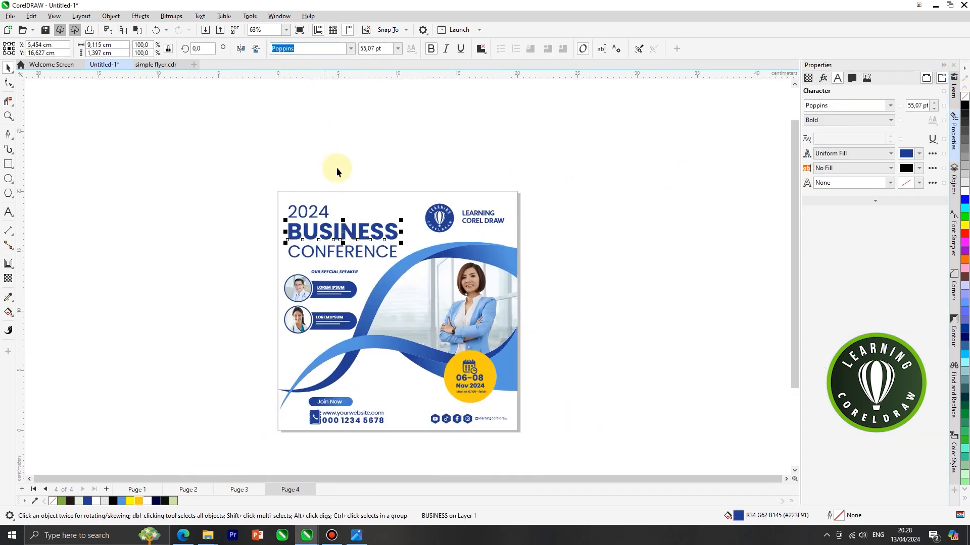
pyautogui.click(335, 253)
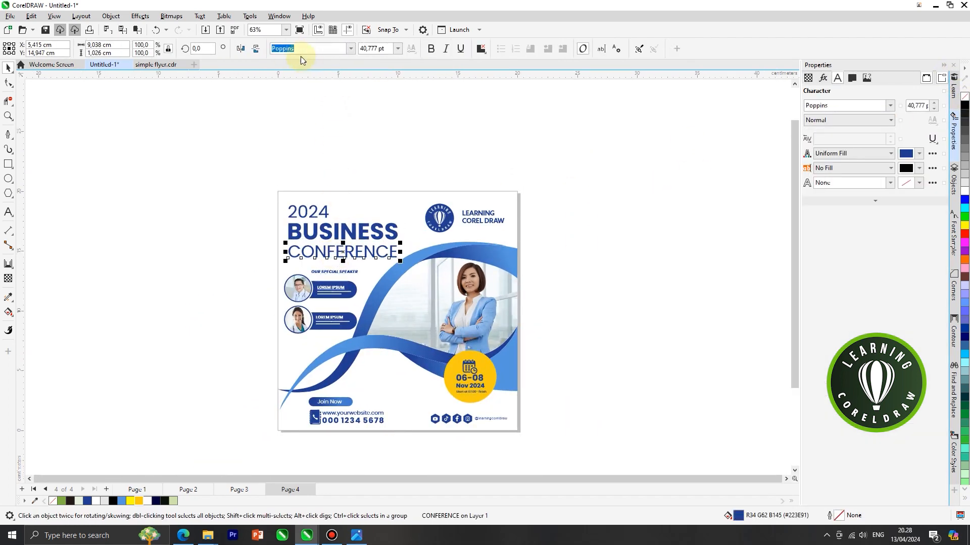
pyautogui.click(328, 141)
pyautogui.scroll(-3, 353, 170)
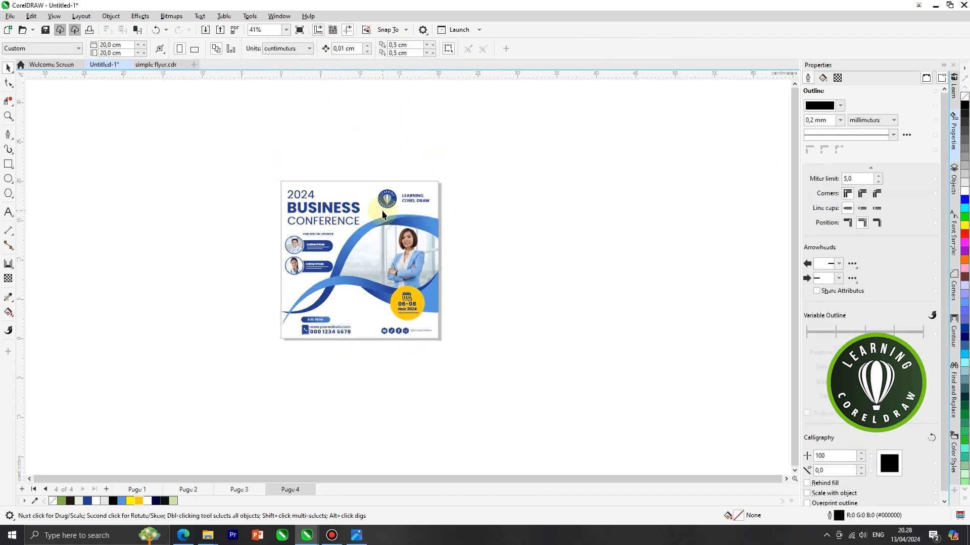
# Copy the 20 × 20 cm background rectangle and paste the duplicate in place.
pyautogui.scroll(1, 383, 215)
pyautogui.click(342, 170)
pyautogui.rightClick(342, 173)
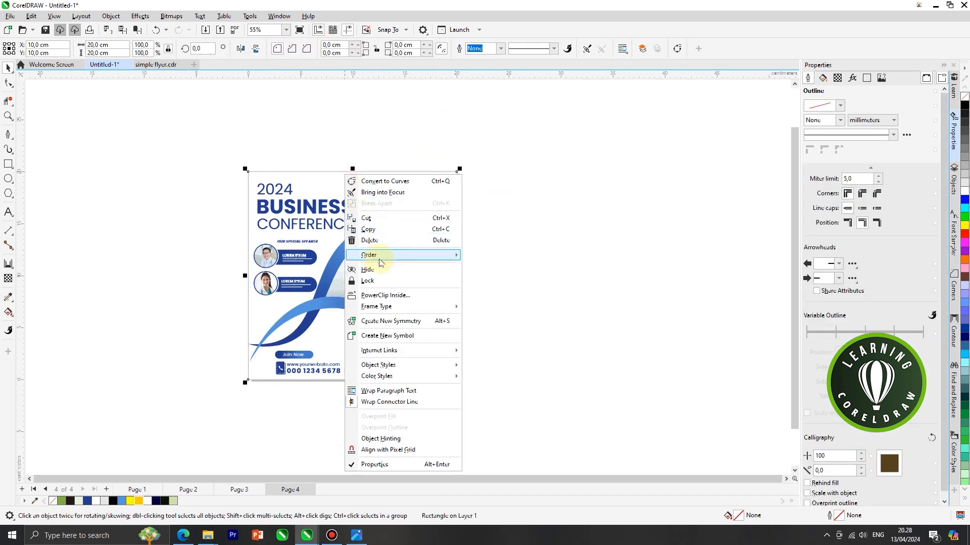
pyautogui.click(371, 229)
pyautogui.click(539, 219)
pyautogui.scroll(-1, 220, 177)
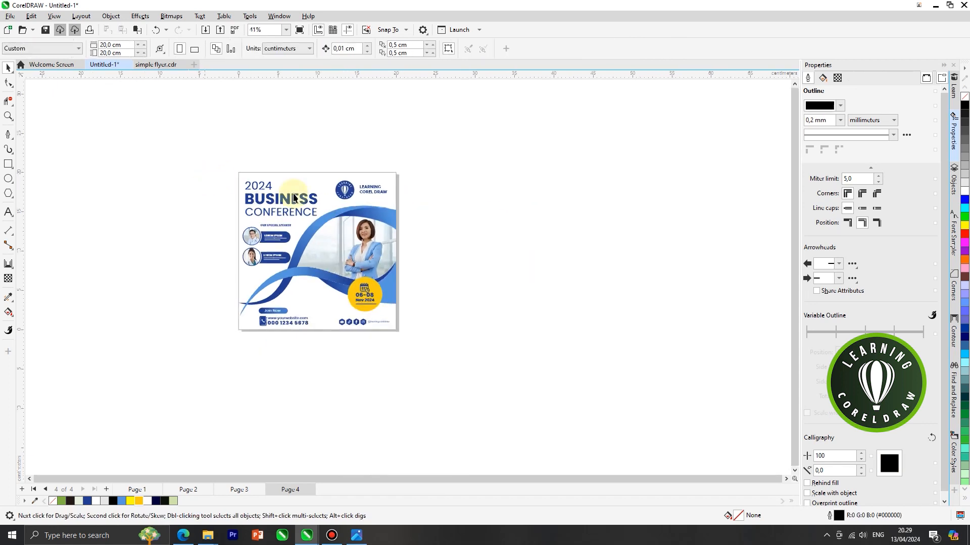
pyautogui.rightClick(460, 172)
pyautogui.click(483, 245)
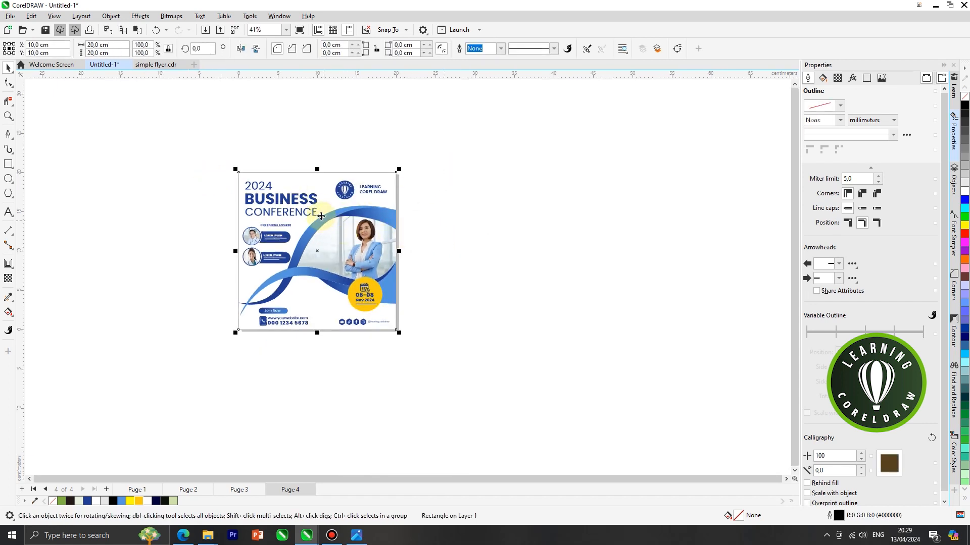
# Move the duplicate rectangle to the empty area right of the page and fill it light grey.
pyautogui.moveTo(431, 214); pyautogui.dragTo(487, 216)
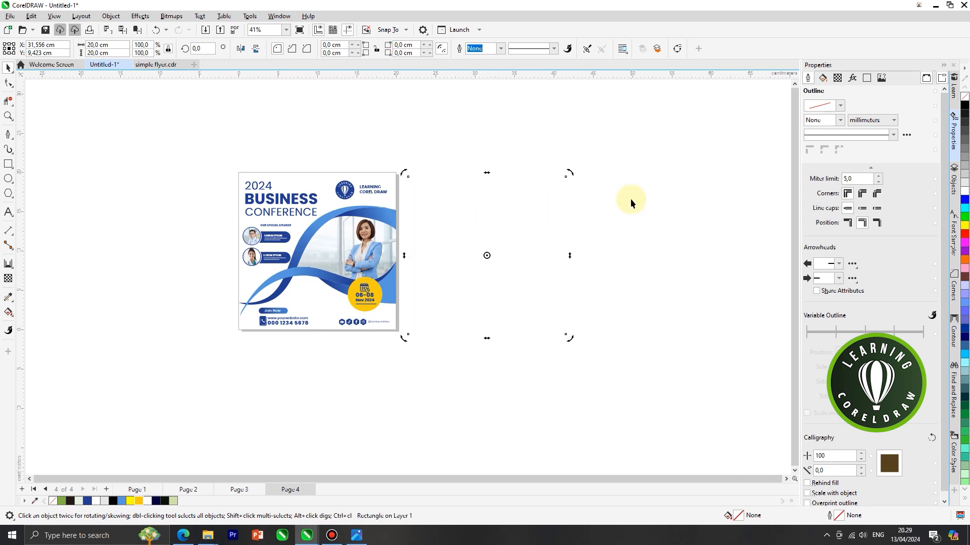
pyautogui.click(107, 501)
pyautogui.scroll(1, 500, 195)
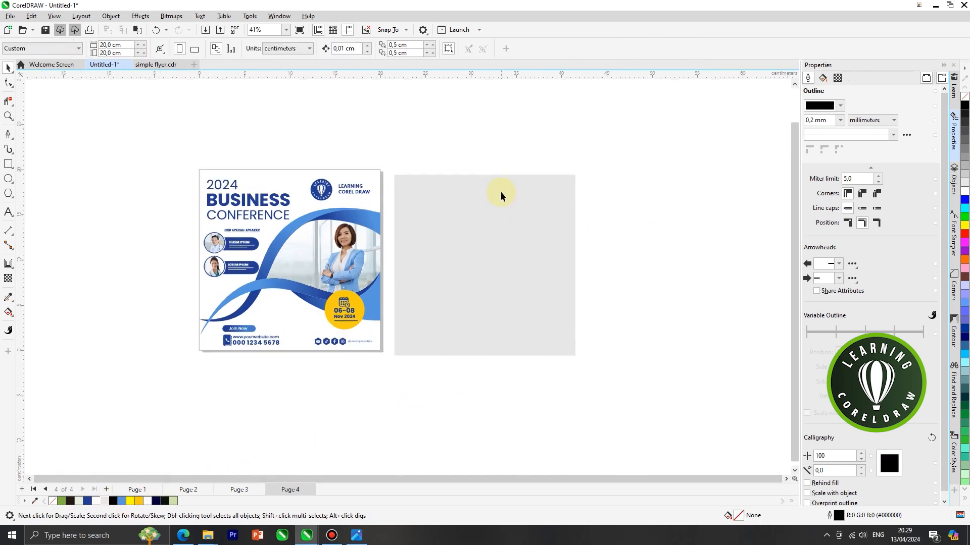
# Draw a circle about 10.4 cm in diameter and place it near the middle of the grey square.
pyautogui.click(655, 207)
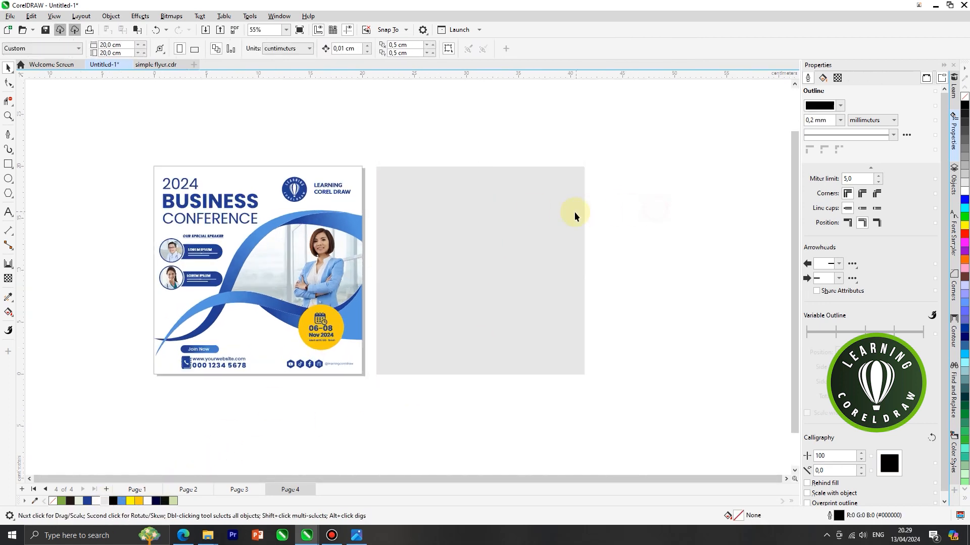
pyautogui.scroll(1, 466, 210)
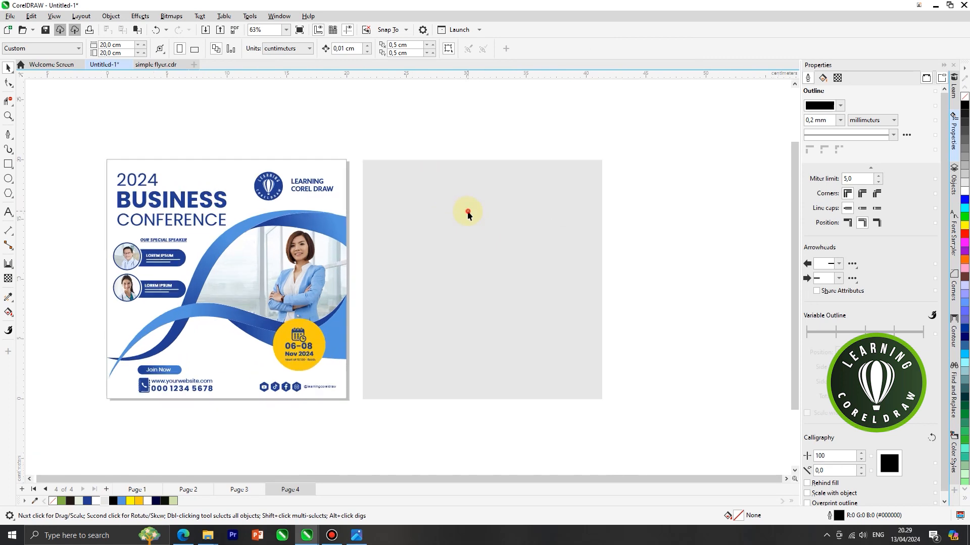
pyautogui.click(466, 210)
pyautogui.click(39, 197)
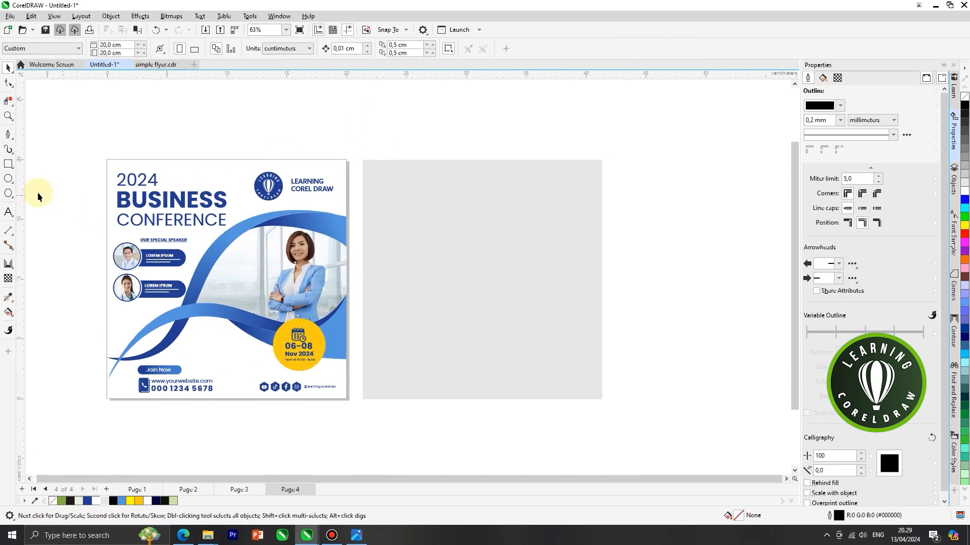
pyautogui.click(8, 179)
pyautogui.scroll(1, 403, 224)
pyautogui.moveTo(412, 200); pyautogui.dragTo(557, 337)
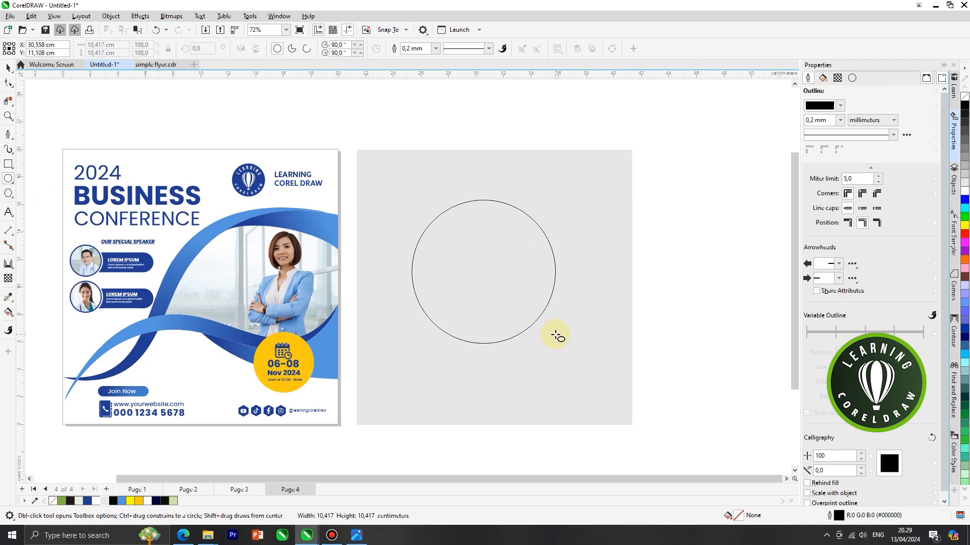
pyautogui.click(8, 67)
pyautogui.scroll(-1, 376, 207)
pyautogui.moveTo(448, 244); pyautogui.dragTo(452, 241)
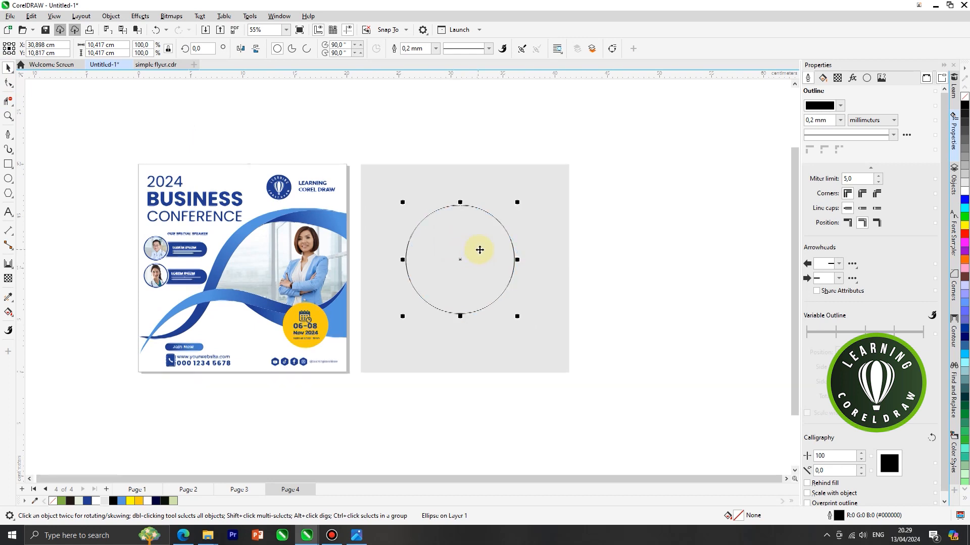
# Add a single inward contour to the circle with an offset of about 3.3 cm.
pyautogui.click(479, 249)
pyautogui.scroll(1, 478, 250)
pyautogui.click(9, 263)
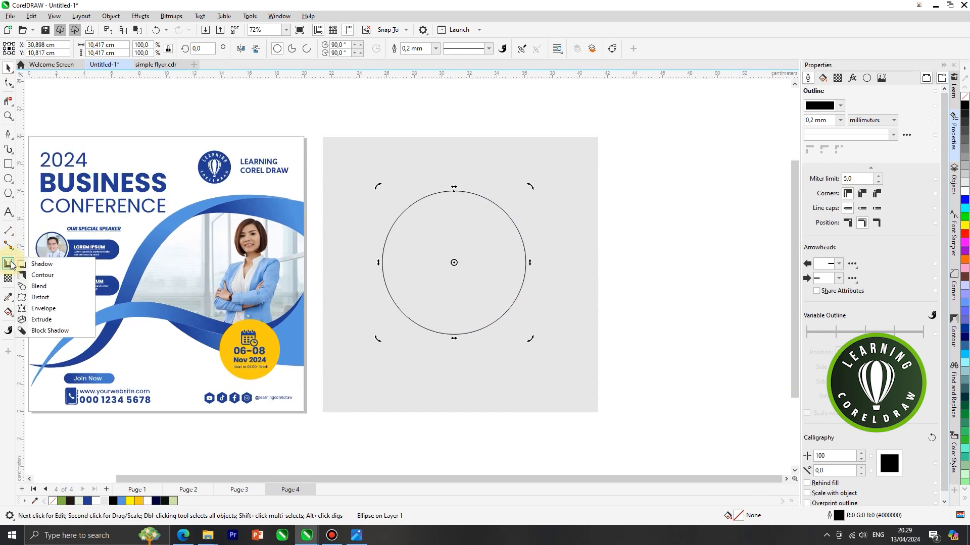
pyautogui.click(39, 276)
pyautogui.scroll(1, 397, 262)
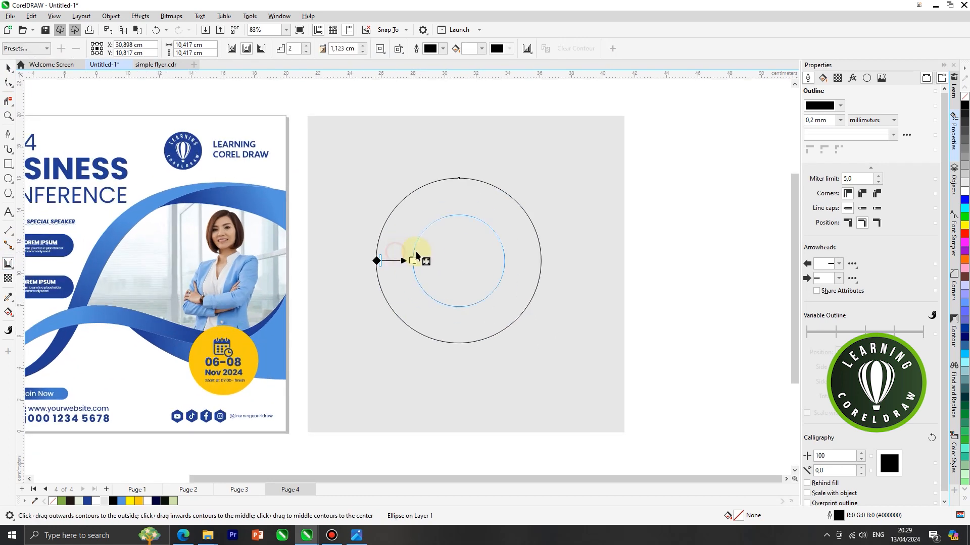
pyautogui.moveTo(422, 255); pyautogui.dragTo(423, 256)
pyautogui.click(306, 51)
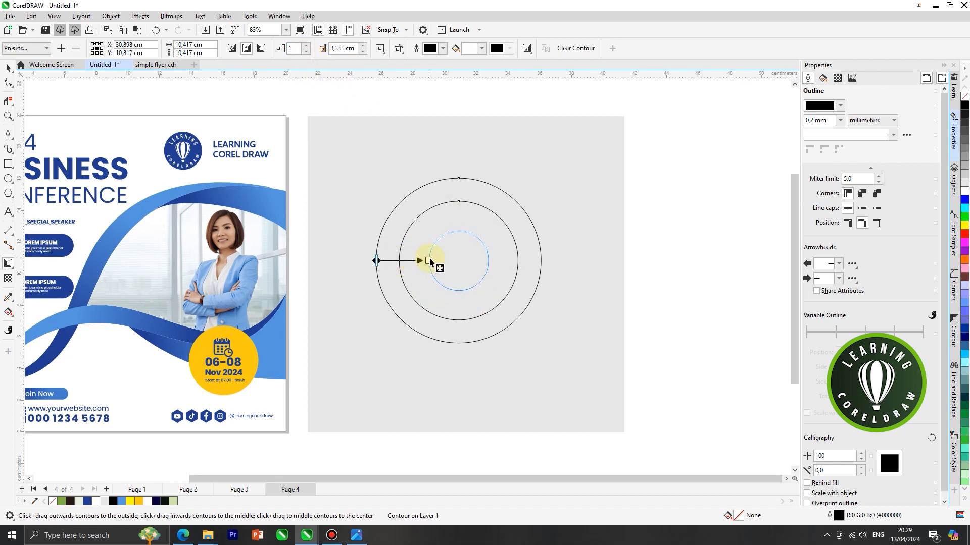
pyautogui.moveTo(429, 261); pyautogui.dragTo(429, 261)
# Break the contour apart so the large circle and the small inner circle become separate objects.
pyautogui.scroll(-2, 426, 262)
pyautogui.scroll(4, 414, 259)
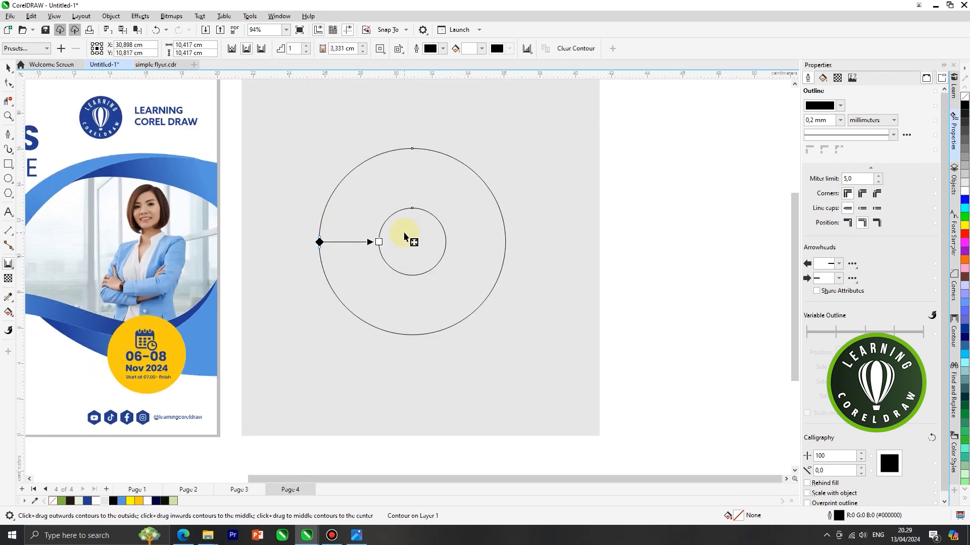
pyautogui.rightClick(399, 232)
pyautogui.click(410, 233)
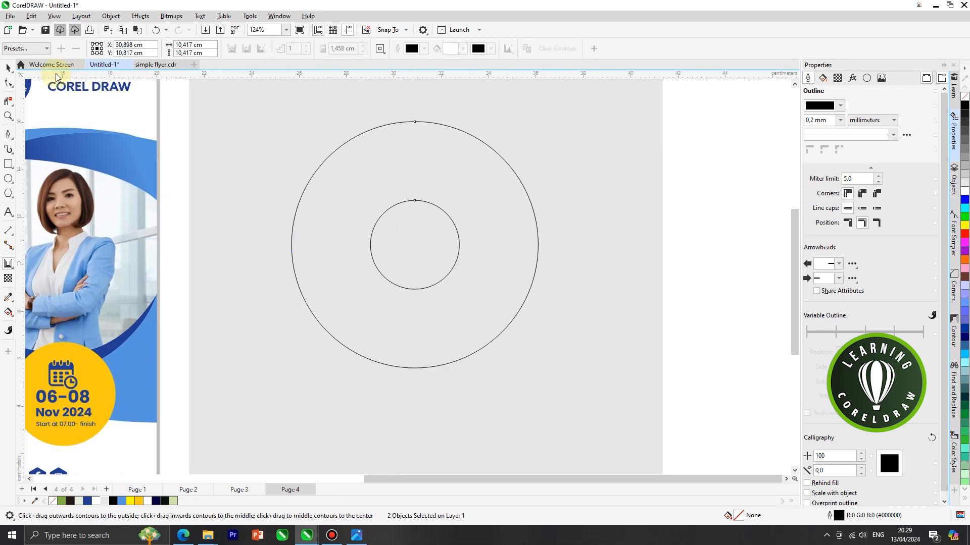
pyautogui.click(9, 68)
pyautogui.scroll(-3, 400, 212)
pyautogui.click(504, 227)
pyautogui.click(404, 225)
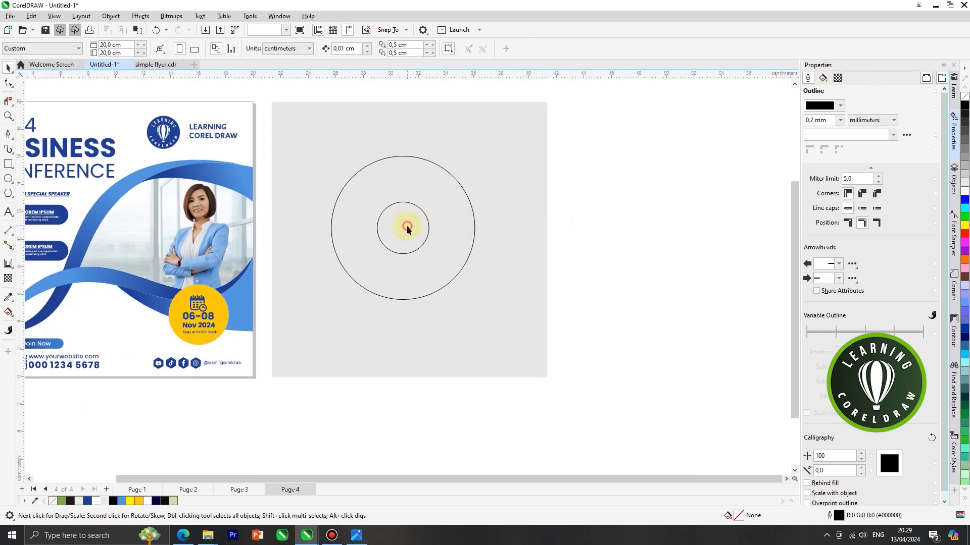
pyautogui.scroll(2, 397, 217)
pyautogui.click(397, 218)
pyautogui.scroll(1, 408, 227)
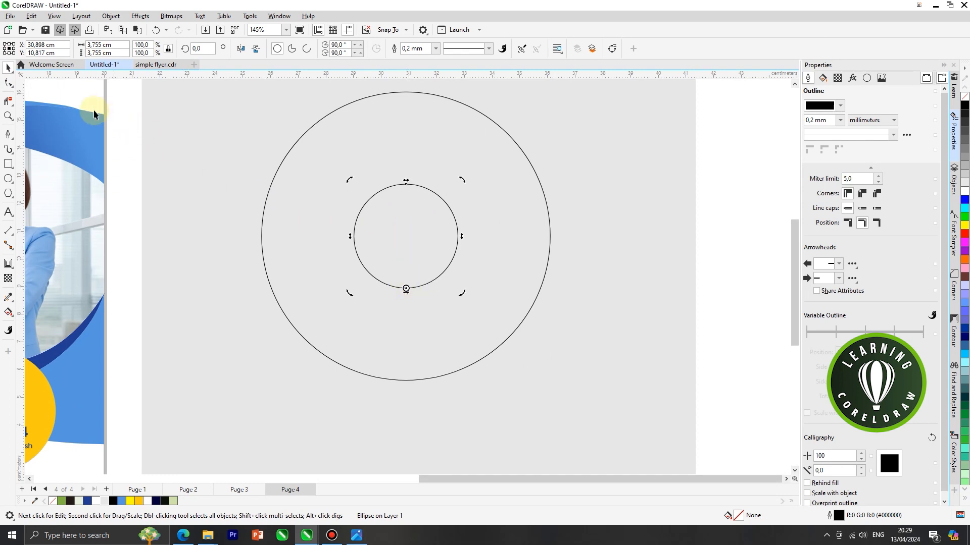
pyautogui.scroll(-4, 400, 205)
pyautogui.click(408, 216)
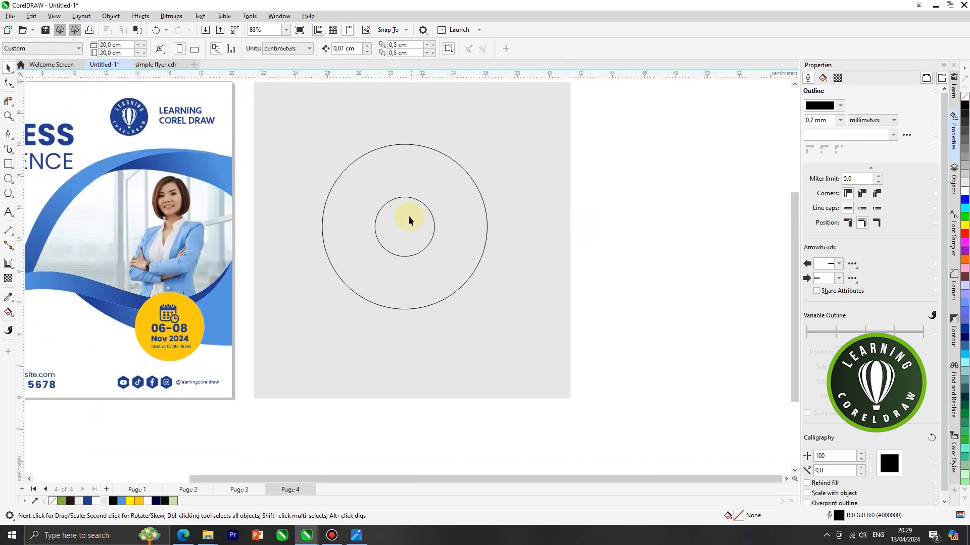
pyautogui.scroll(-3, 423, 222)
# Copy the small inner circle and paste the duplicate in place.
pyautogui.click(423, 226)
pyautogui.rightClick(414, 214)
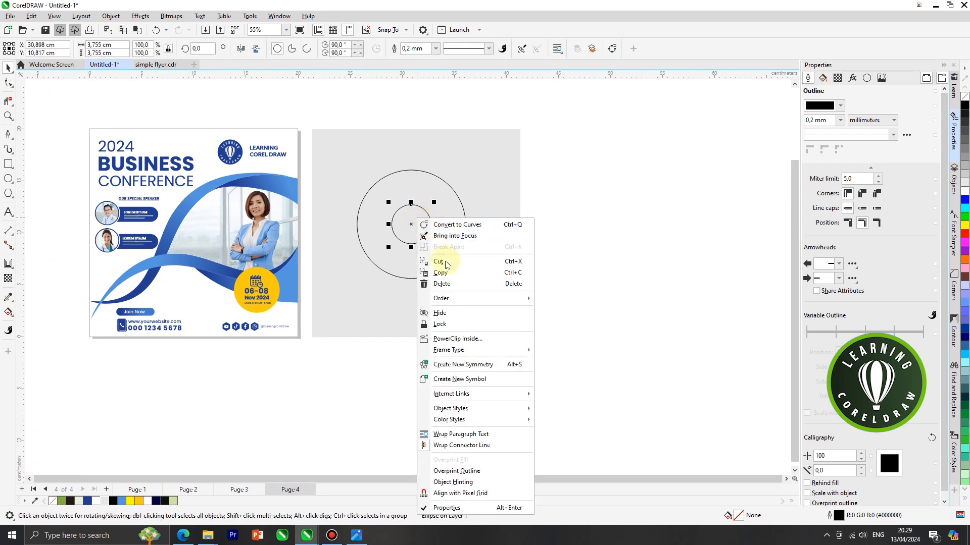
pyautogui.click(477, 270)
pyautogui.rightClick(546, 202)
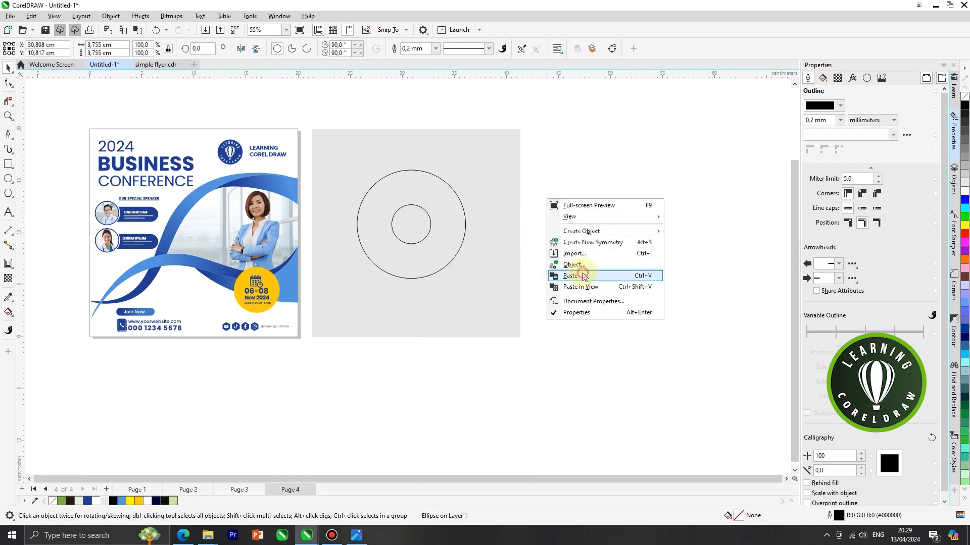
pyautogui.click(577, 275)
pyautogui.scroll(2, 411, 204)
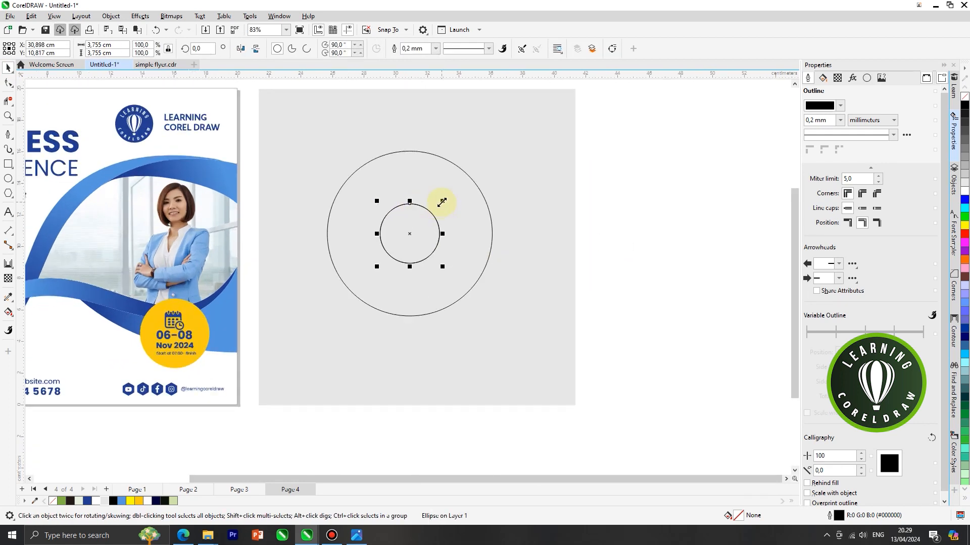
# Enlarge the pasted circle to about 7.05 cm from its lower edge and centre it horizontally on the large circle.
pyautogui.moveTo(442, 202); pyautogui.dragTo(496, 159)
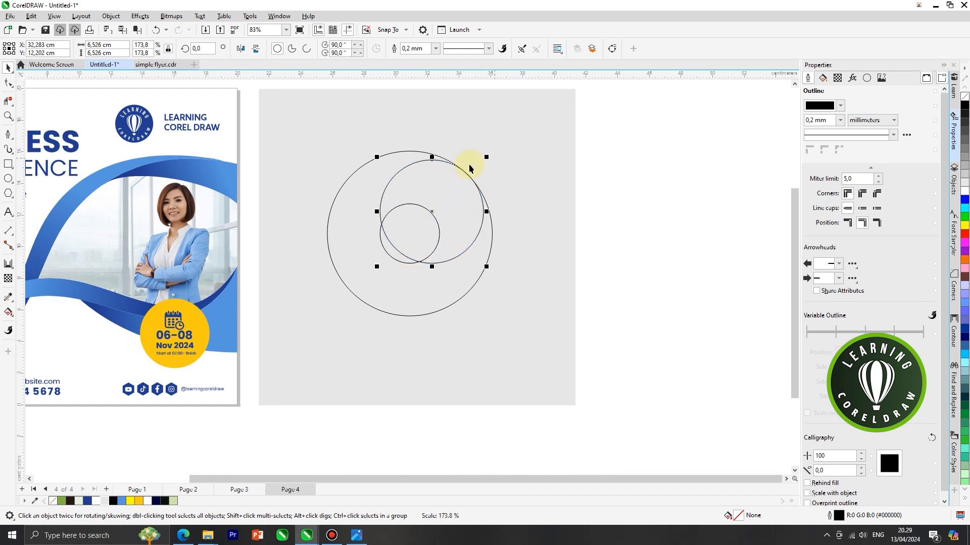
pyautogui.keyDown('shift'); pyautogui.click(452, 281); pyautogui.keyUp('shift')
pyautogui.press('c')
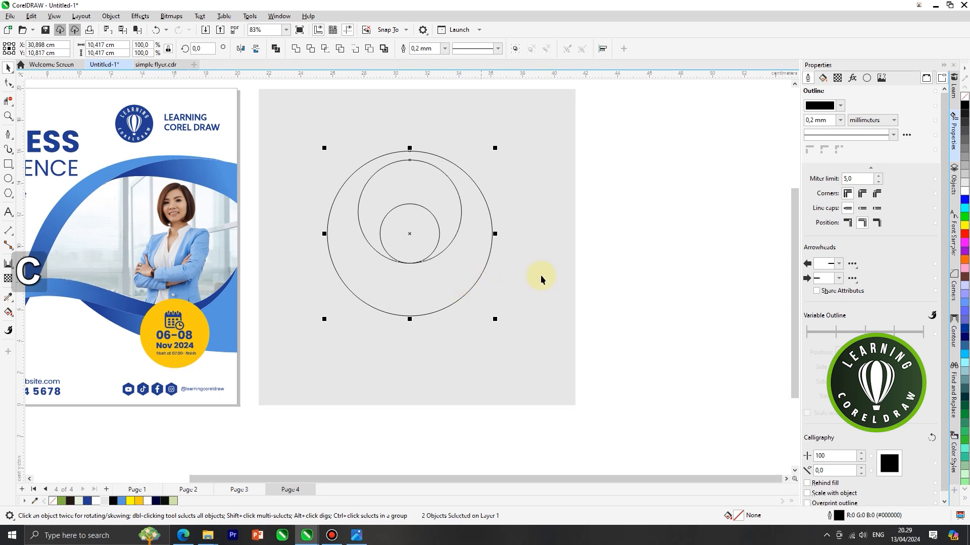
pyautogui.click(455, 204)
pyautogui.scroll(2, 455, 156)
pyautogui.moveTo(466, 160); pyautogui.dragTo(490, 147)
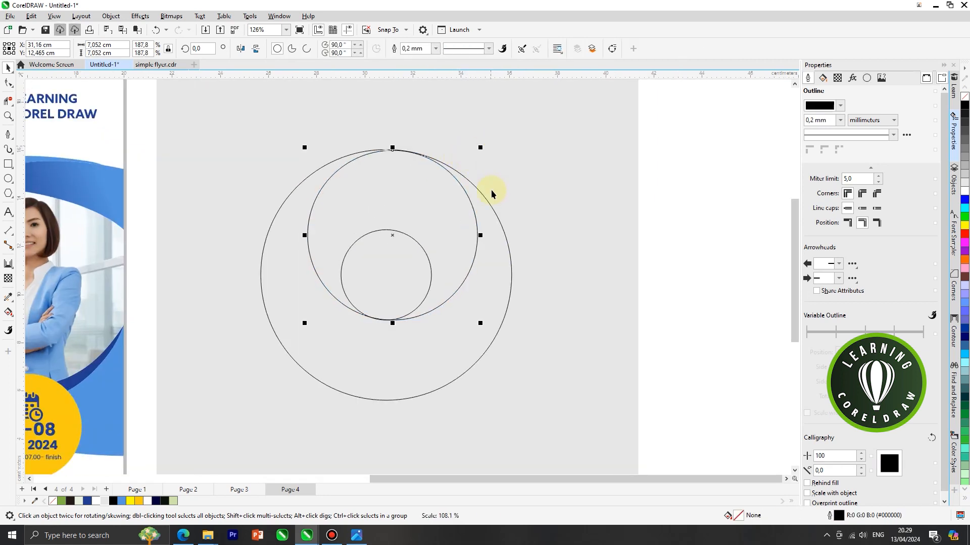
pyautogui.keyDown('shift'); pyautogui.click(490, 232); pyautogui.keyUp('shift')
pyautogui.press('c')
# Enlarge the medium circle to about 7.1 cm so it meets the large circle's top, keeping it horizontally centred.
pyautogui.click(444, 194)
pyautogui.scroll(2, 467, 152)
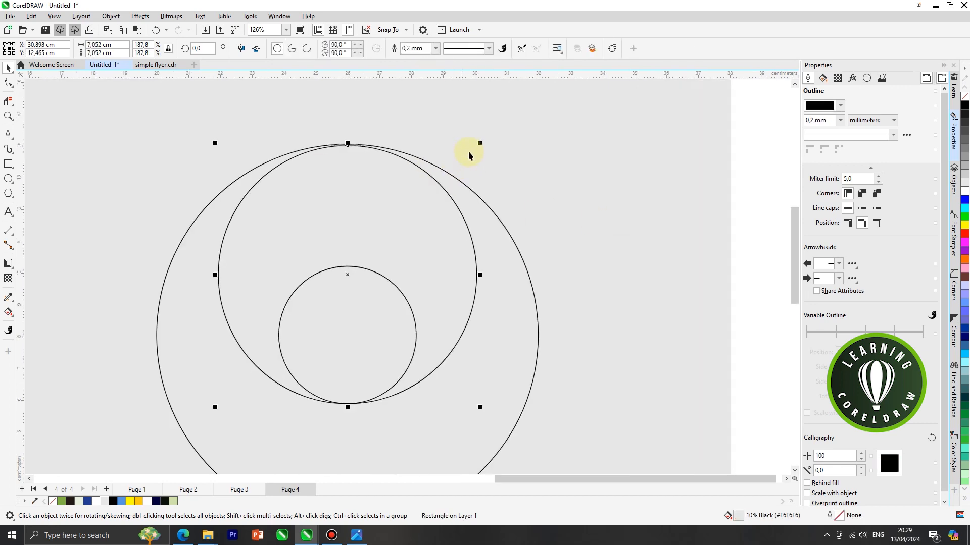
pyautogui.moveTo(481, 142); pyautogui.dragTo(486, 142)
pyautogui.keyDown('shift'); pyautogui.click(478, 226); pyautogui.keyUp('shift')
pyautogui.press('c')
pyautogui.scroll(-2, 380, 138)
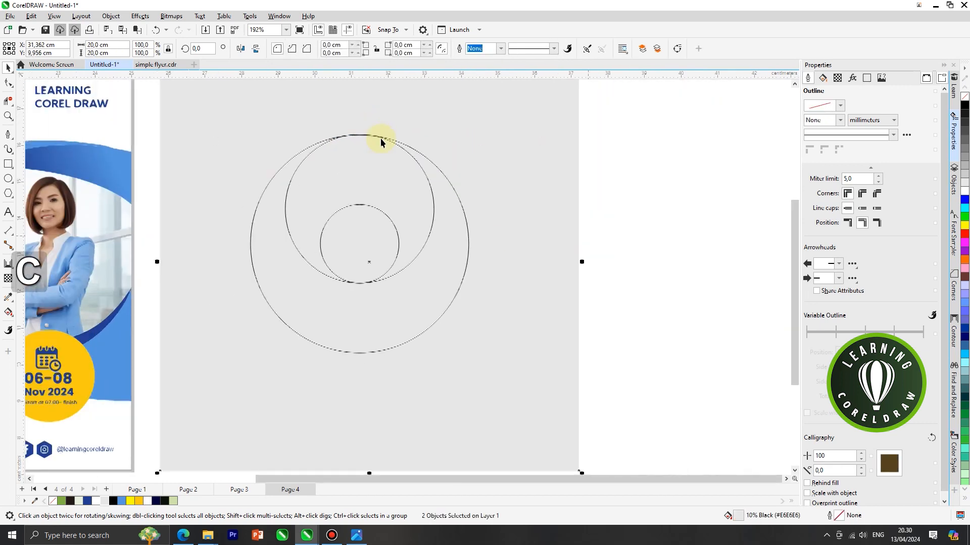
# Copy the 7.1 cm circle and paste the duplicate in place.
pyautogui.click(395, 164)
pyautogui.scroll(-3, 395, 164)
pyautogui.rightClick(386, 171)
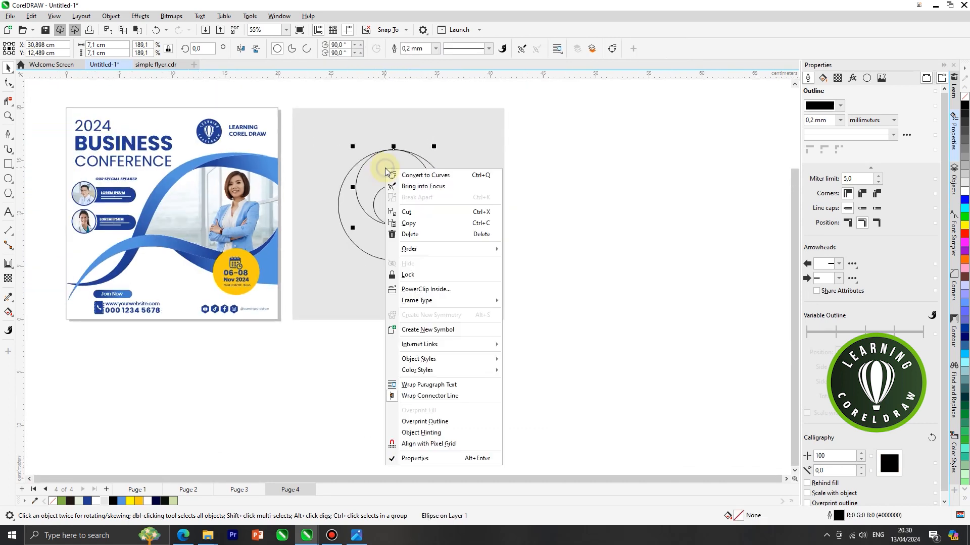
pyautogui.click(412, 222)
pyautogui.rightClick(568, 145)
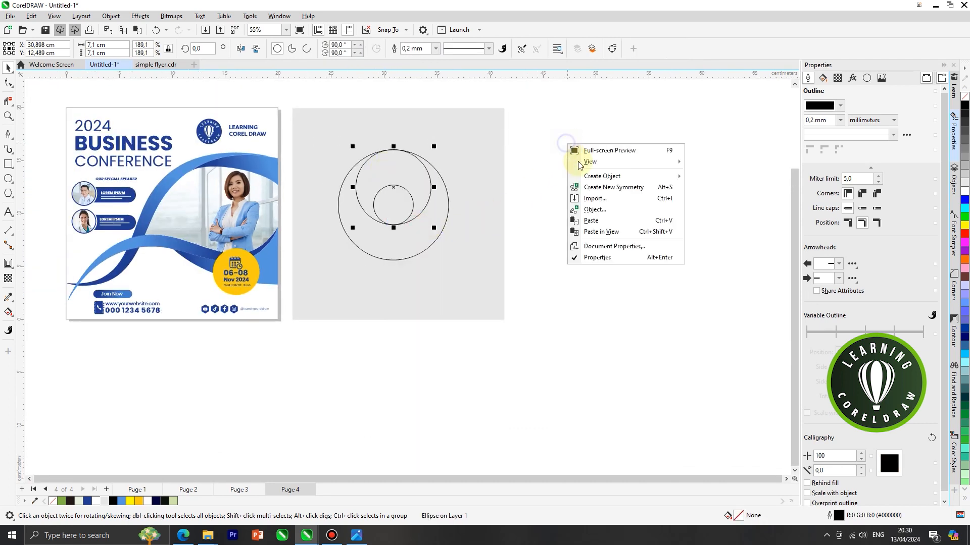
pyautogui.click(603, 225)
# Move the duplicate medium circle down to the large circle's lower edge and centre it horizontally on the large circle.
pyautogui.click(409, 171)
pyautogui.click(393, 150)
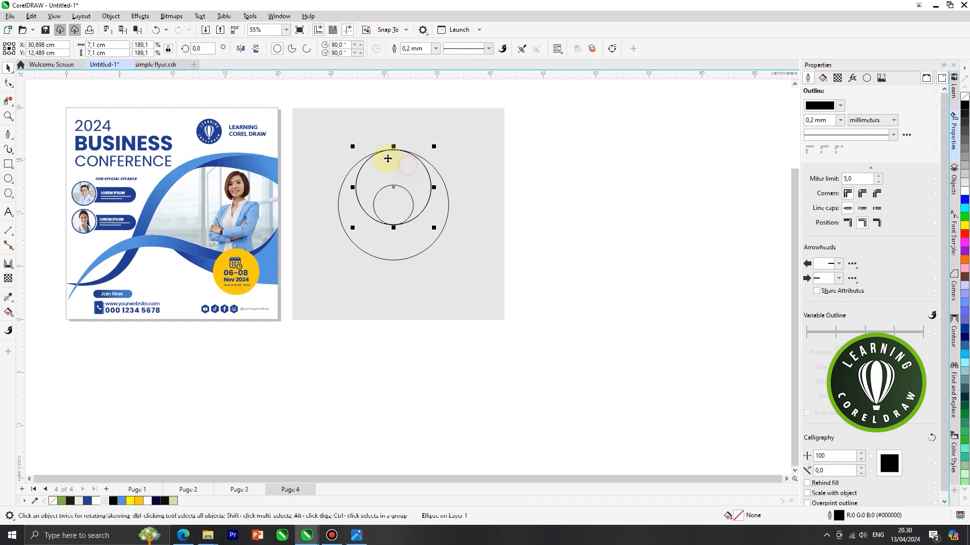
pyautogui.scroll(2, 393, 150)
pyautogui.moveTo(397, 145); pyautogui.dragTo(396, 198)
pyautogui.keyDown('shift'); pyautogui.click(465, 214); pyautogui.keyUp('shift')
pyautogui.press('c')
pyautogui.click(604, 226)
# Select all four circles on the grey square and group them.
pyautogui.scroll(-1, 461, 229)
pyautogui.scroll(-1, 462, 228)
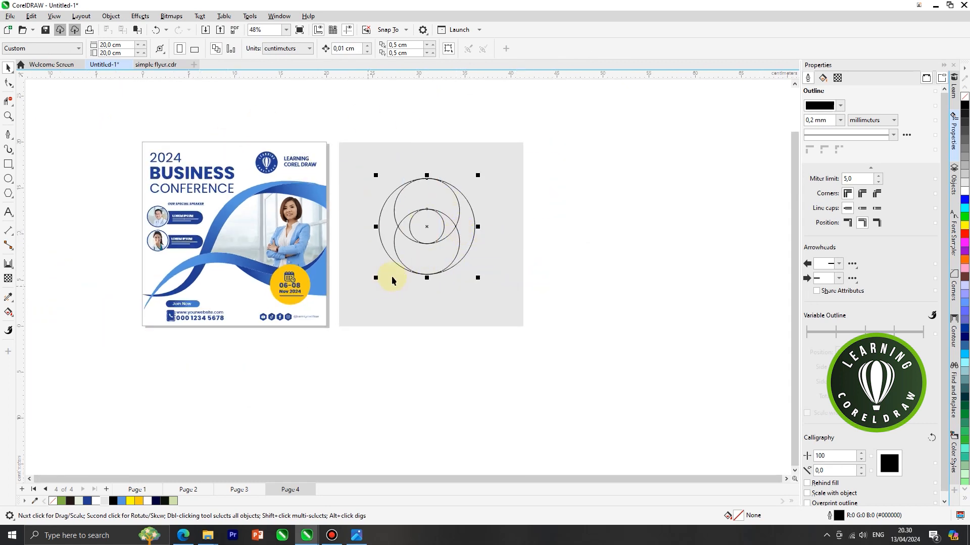
pyautogui.rightClick(427, 227)
pyautogui.click(559, 247)
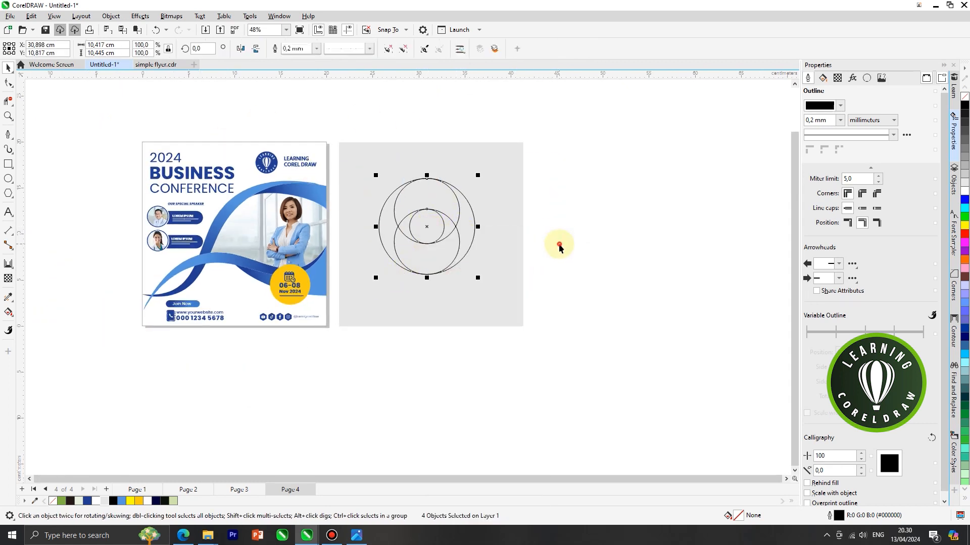
pyautogui.click(422, 225)
# Paste a copy of the circle group in place and rotate the copy 90°.
pyautogui.rightClick(423, 226)
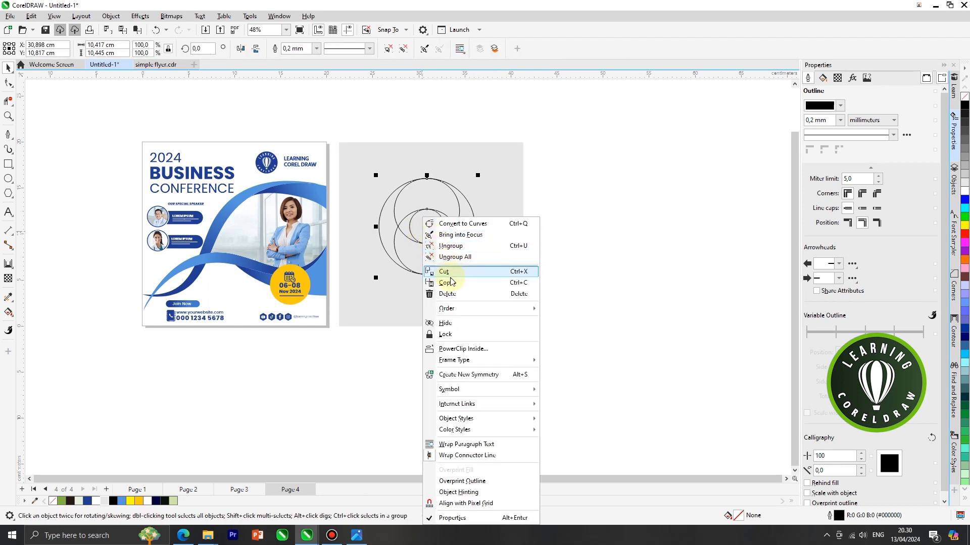
pyautogui.click(554, 190)
pyautogui.rightClick(556, 192)
pyautogui.click(580, 265)
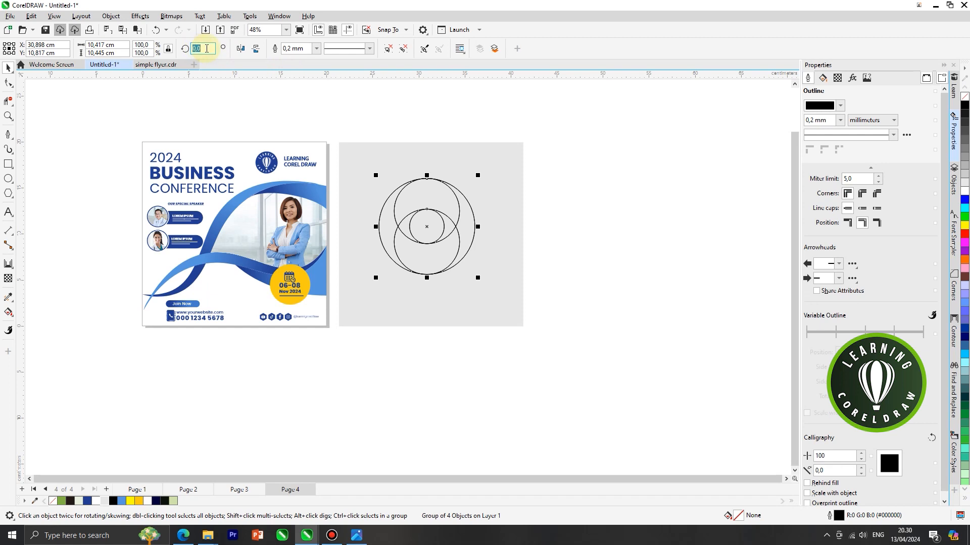
pyautogui.write('90')
pyautogui.press('Return')
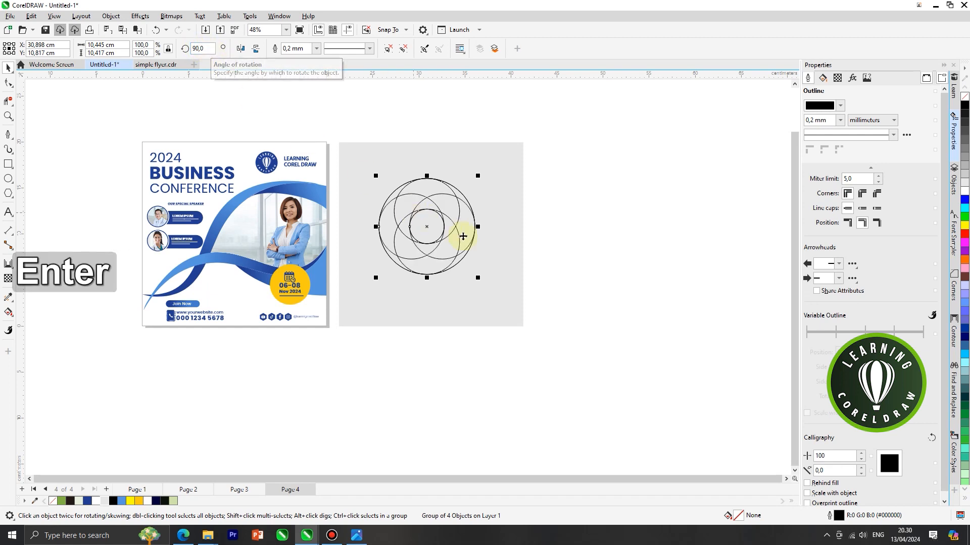
pyautogui.click(581, 244)
# Trim the surplus right and lower arcs of the circle motif with Virtual Segment Delete, keeping the upper-left crescent and the centre circle.
pyautogui.scroll(5, 428, 232)
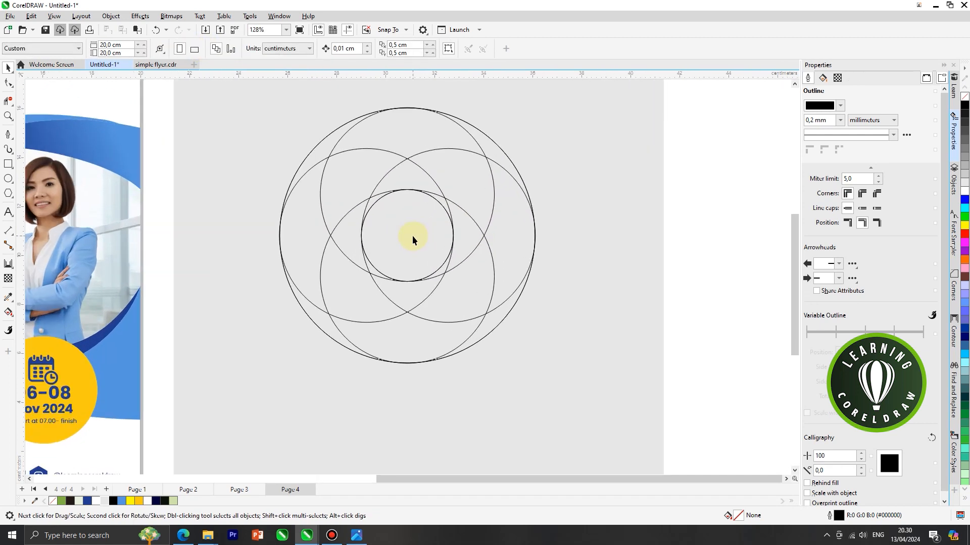
pyautogui.scroll(1, 423, 141)
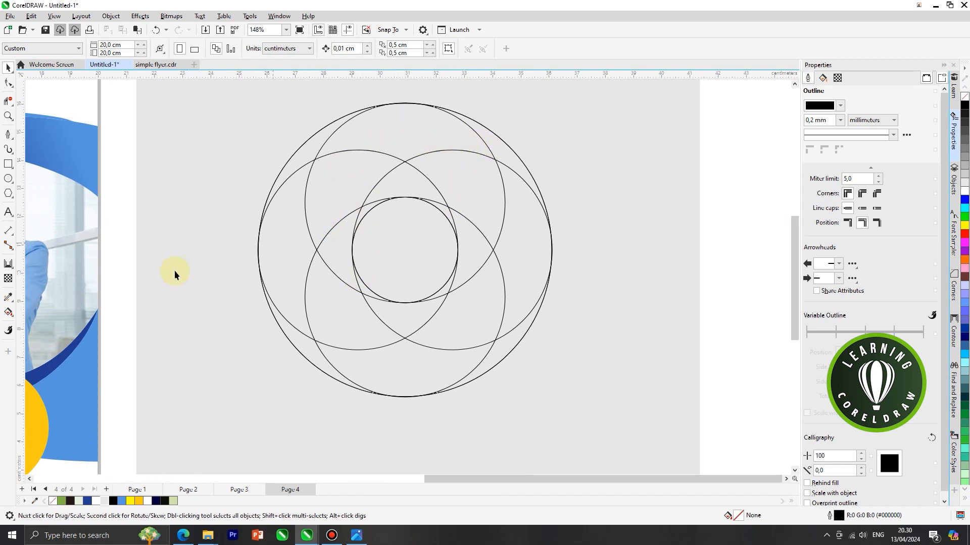
pyautogui.click(8, 102)
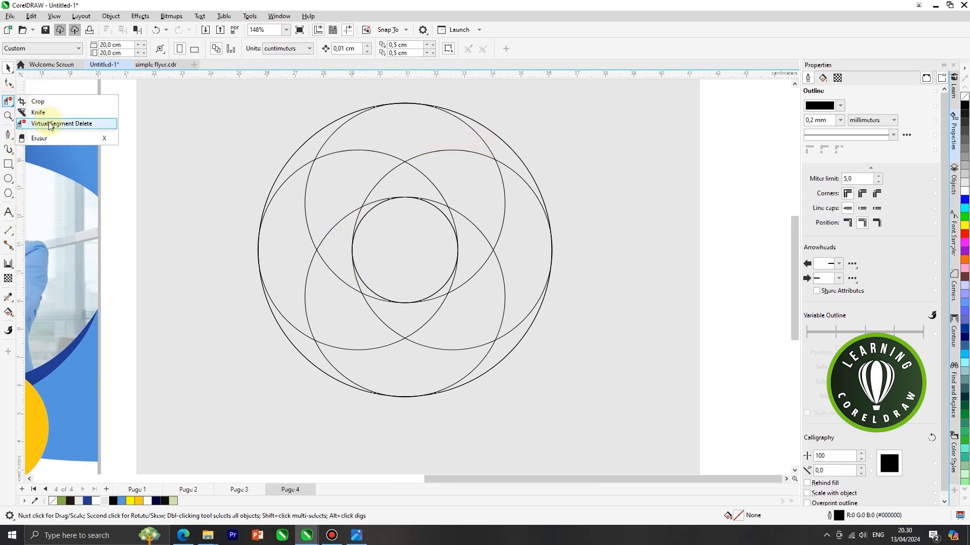
pyautogui.click(30, 121)
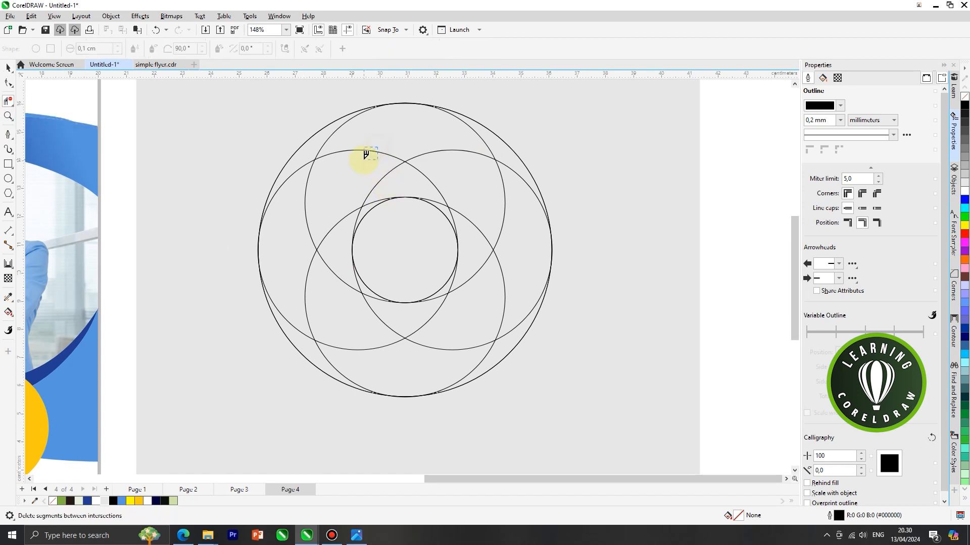
pyautogui.scroll(1, 370, 291)
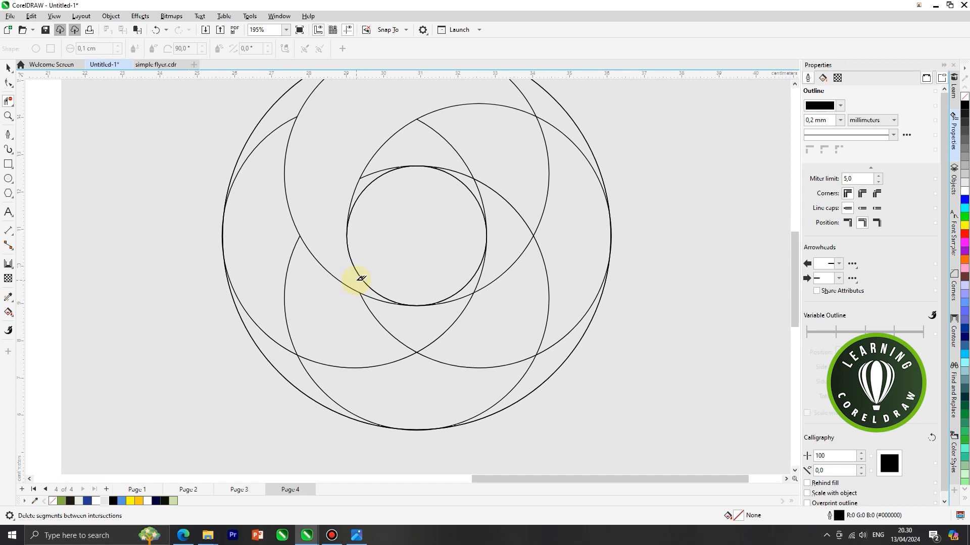
pyautogui.scroll(-3, 361, 278)
pyautogui.scroll(1, 400, 253)
pyautogui.moveTo(398, 205); pyautogui.dragTo(509, 213)
pyautogui.moveTo(476, 270); pyautogui.dragTo(485, 372)
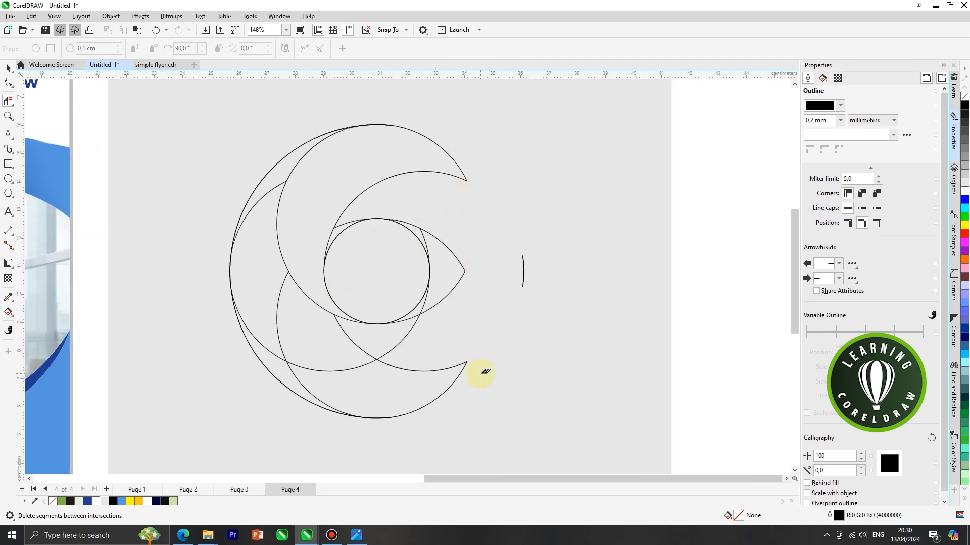
pyautogui.moveTo(424, 375); pyautogui.dragTo(320, 420)
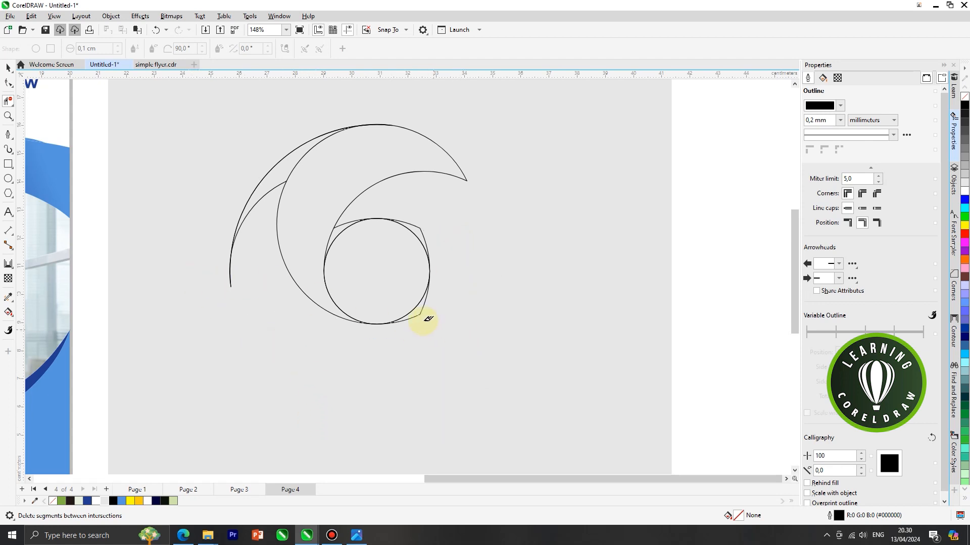
pyautogui.scroll(1, 428, 319)
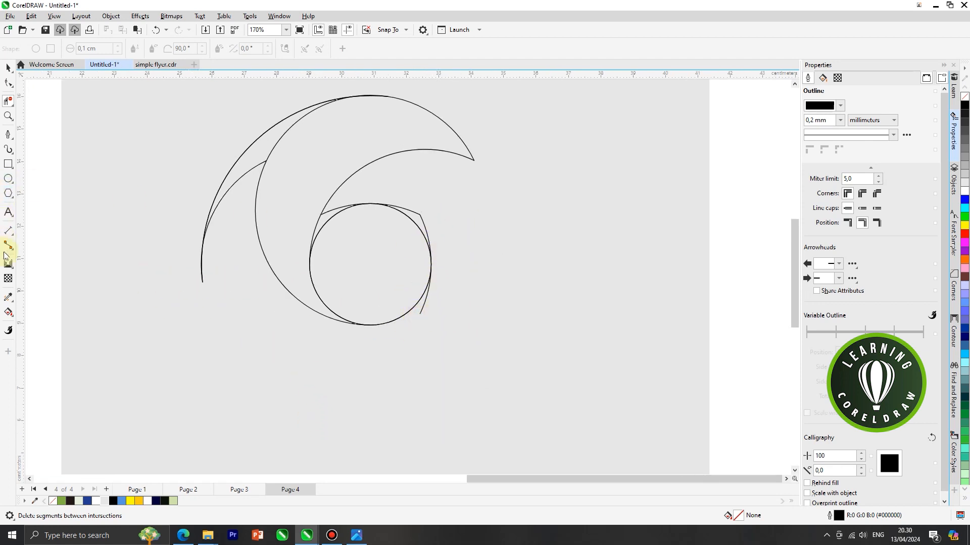
# Fill the enclosed crescent and the centre circle with light green using the Smart Fill tool.
pyautogui.click(8, 313)
pyautogui.click(30, 323)
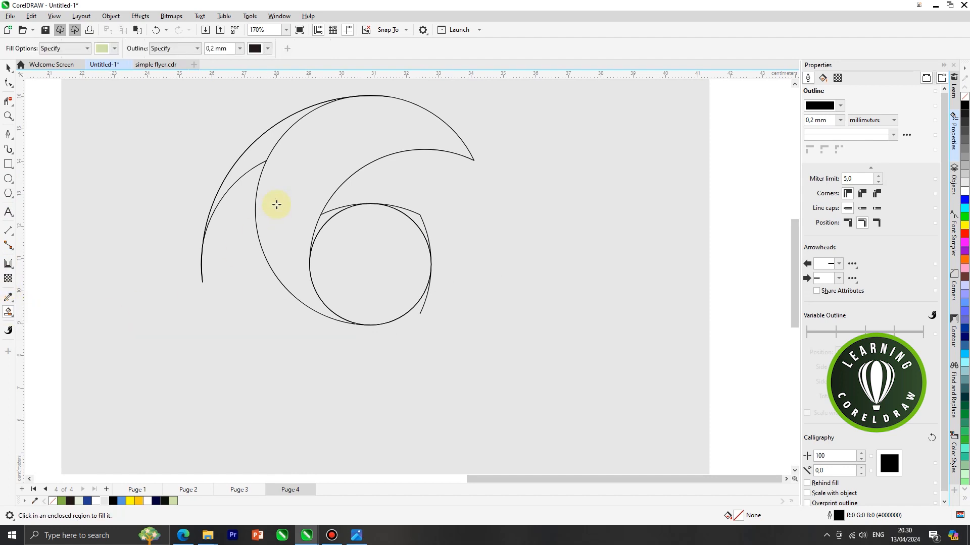
pyautogui.click(277, 190)
pyautogui.click(356, 250)
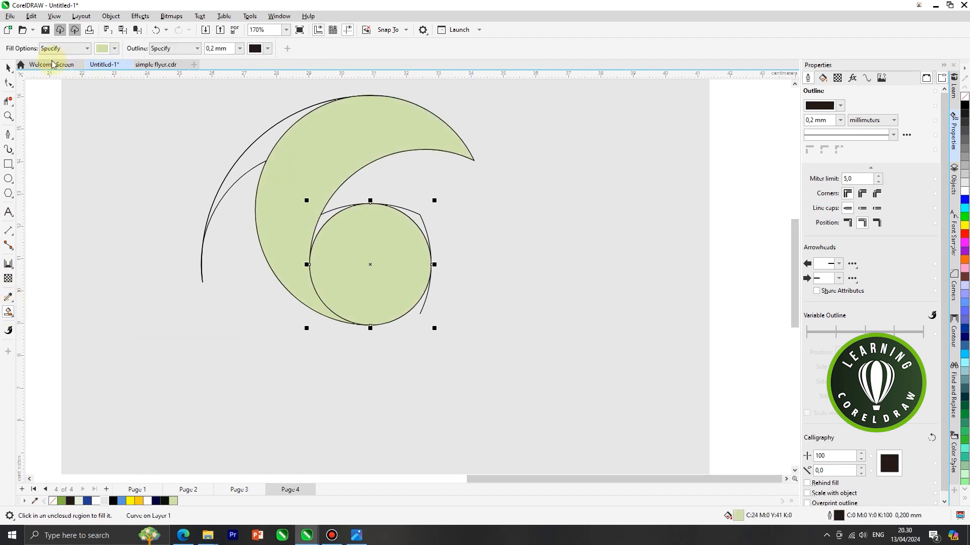
# Move the green crescent and circle together off the grey square and delete the leftover outlines on the square.
pyautogui.click(9, 69)
pyautogui.click(379, 230)
pyautogui.keyDown('shift'); pyautogui.click(340, 157); pyautogui.keyUp('shift')
pyautogui.scroll(-2, 340, 157)
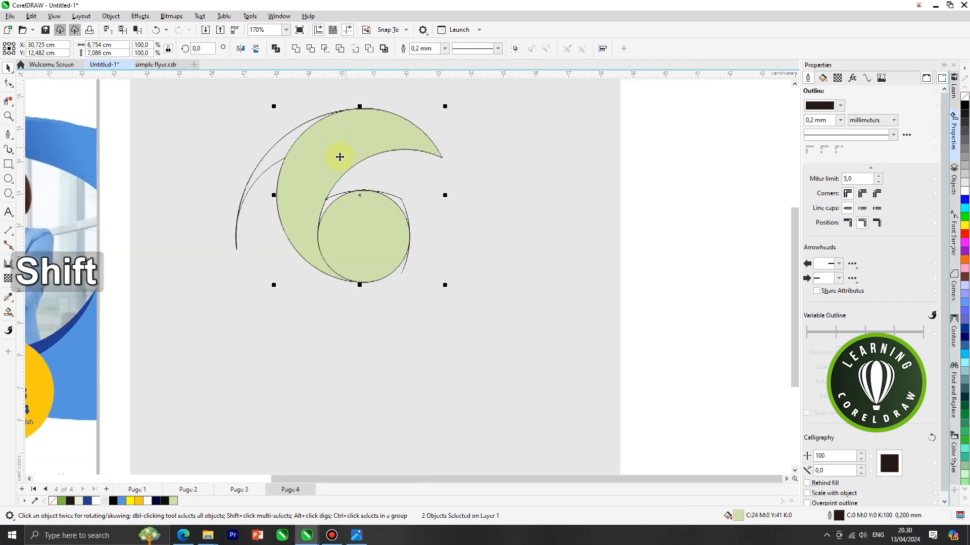
pyautogui.scroll(-2, 340, 157)
pyautogui.moveTo(340, 157); pyautogui.dragTo(594, 214)
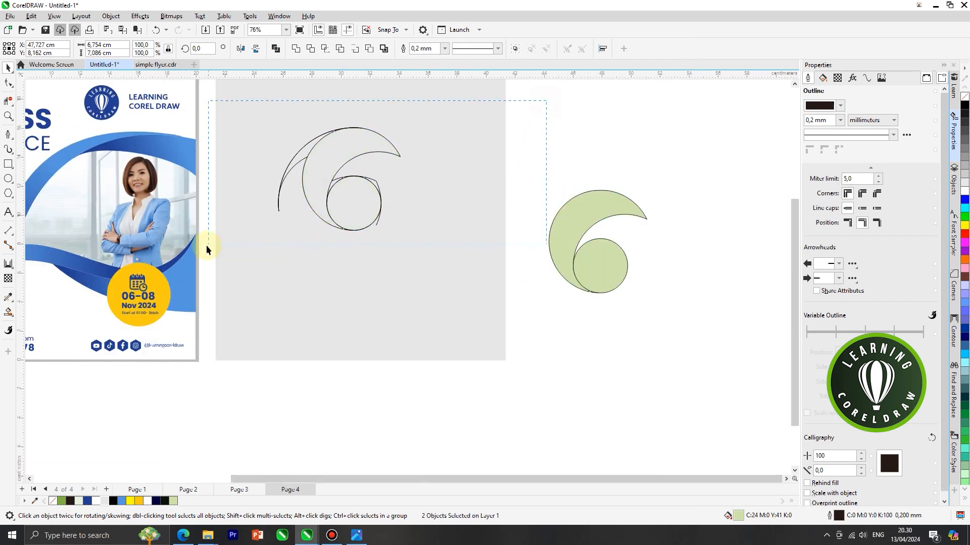
pyautogui.press('Delete')
# Select the green crescent and circle and move them back onto the upper middle of the grey square.
pyautogui.moveTo(668, 153); pyautogui.dragTo(528, 300)
pyautogui.moveTo(592, 264); pyautogui.dragTo(355, 187)
pyautogui.scroll(-3, 528, 255)
pyautogui.click(530, 257)
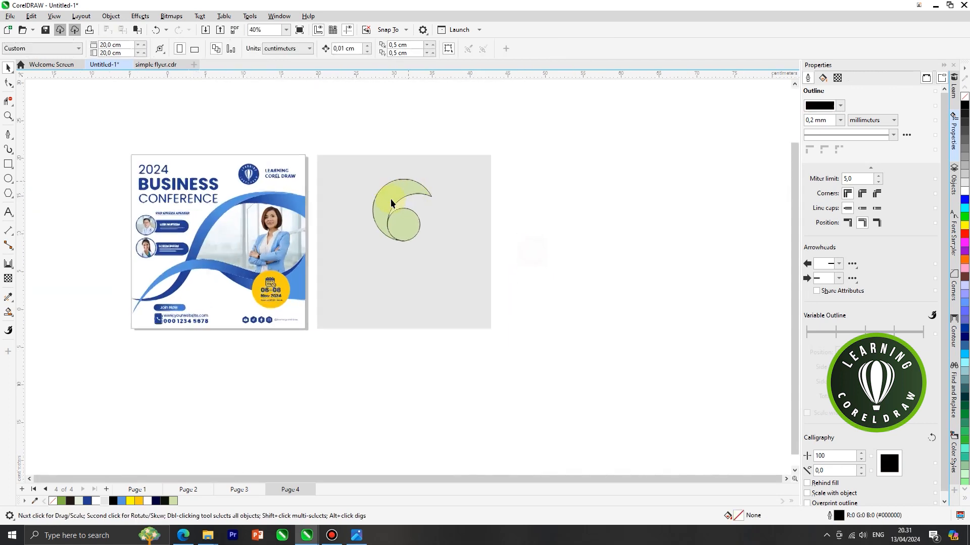
# Apply a linear fountain fill to the crescent, running from light blue at its lower end to dark blue at the top.
pyautogui.scroll(3, 397, 194)
pyautogui.scroll(1, 406, 199)
pyautogui.click(382, 188)
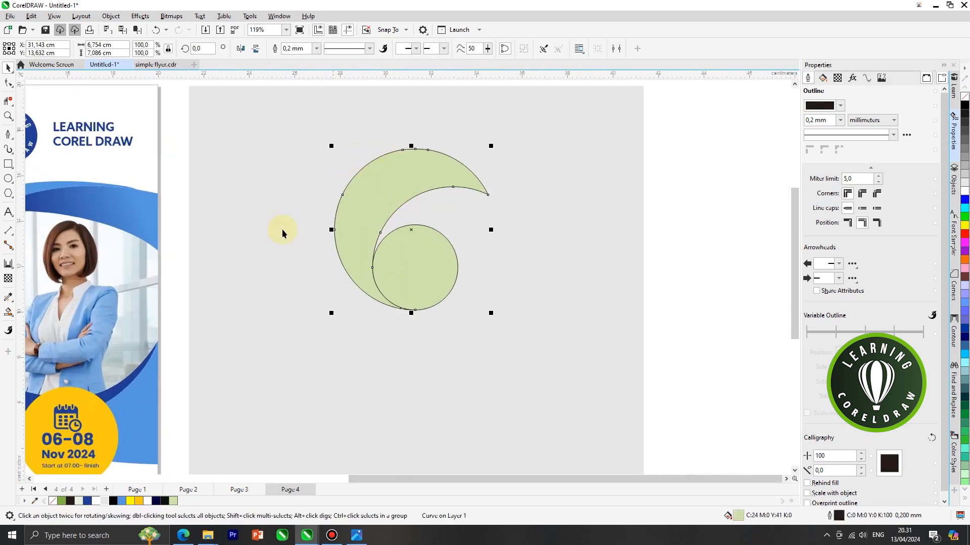
pyautogui.click(6, 313)
pyautogui.click(41, 314)
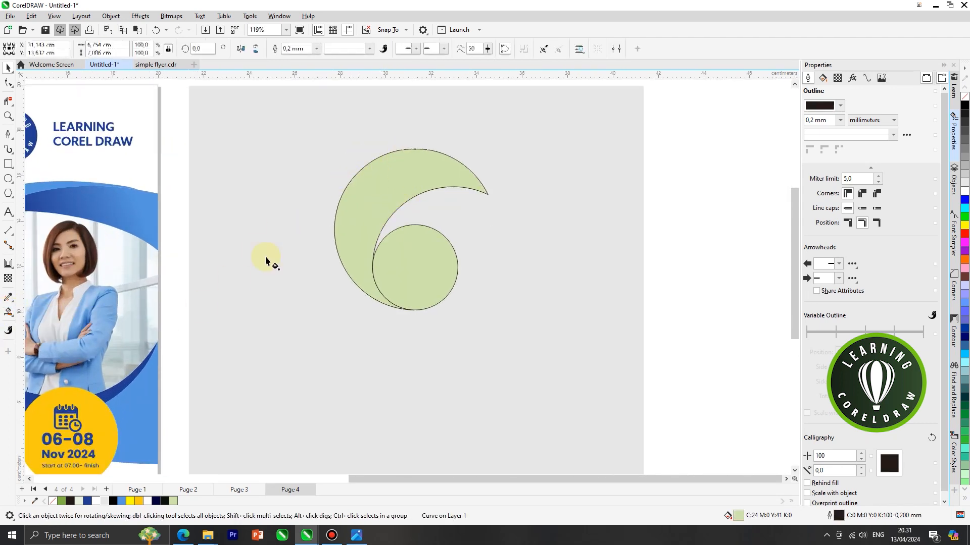
pyautogui.scroll(-2, 379, 248)
pyautogui.moveTo(360, 255); pyautogui.dragTo(385, 202)
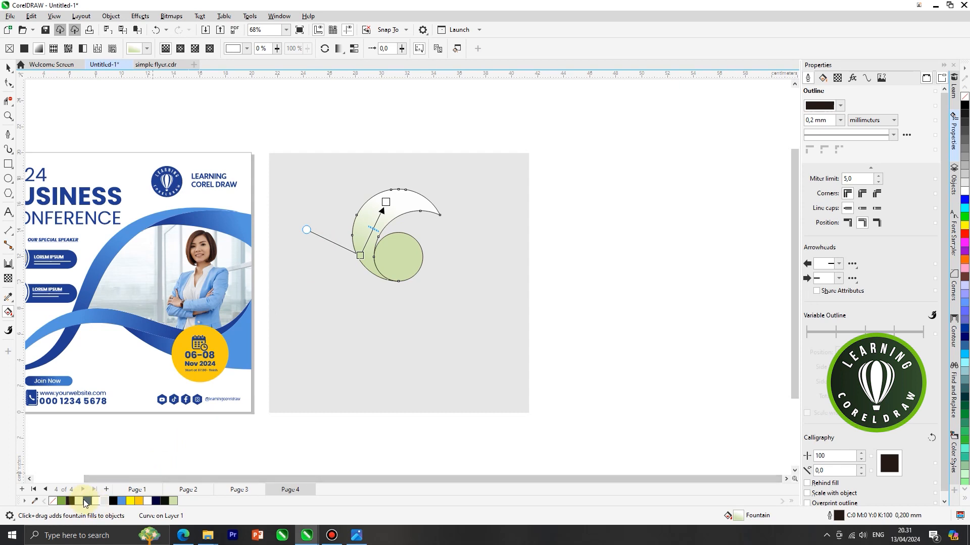
pyautogui.click(87, 500)
pyautogui.moveTo(359, 256); pyautogui.dragTo(356, 288)
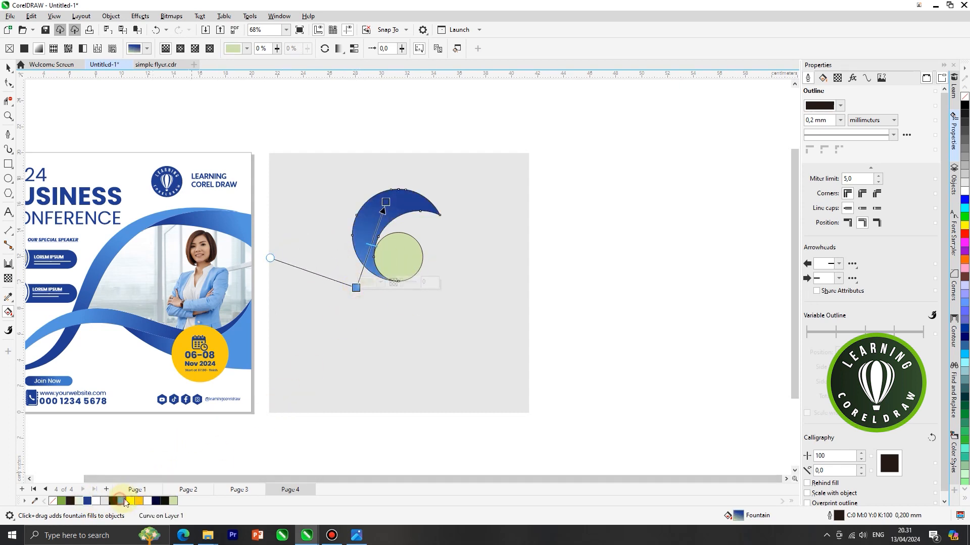
pyautogui.click(8, 67)
pyautogui.click(585, 217)
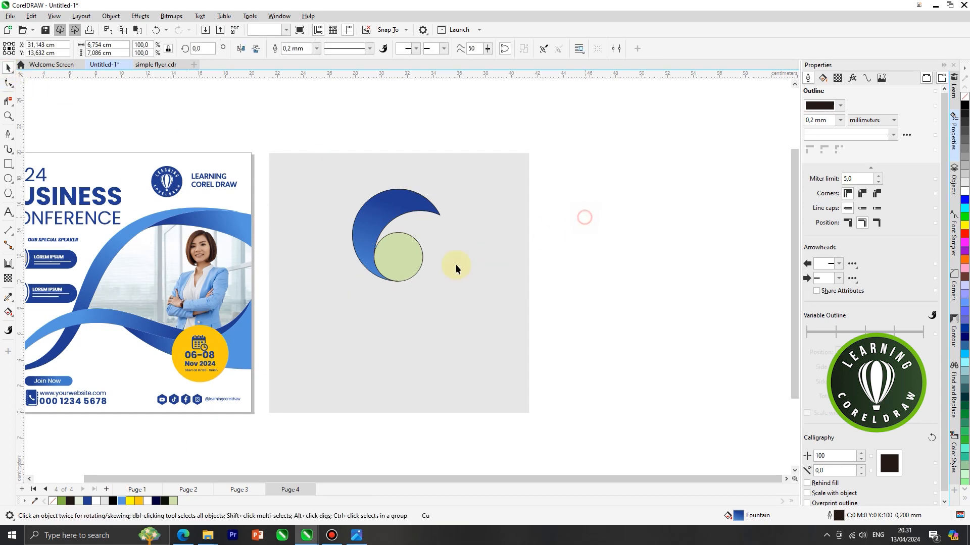
# Select the crescent and the green circle and remove their outlines.
pyautogui.scroll(1, 403, 263)
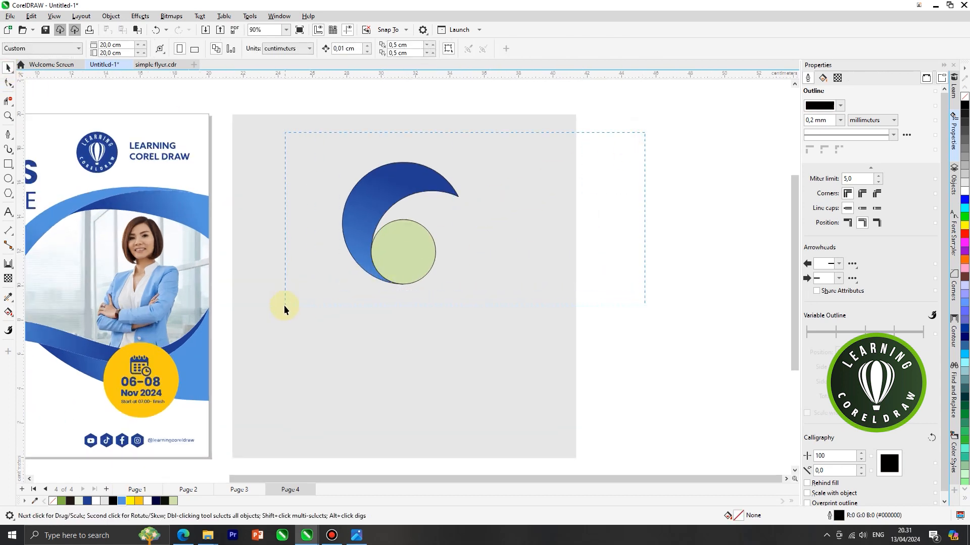
pyautogui.moveTo(283, 305); pyautogui.dragTo(284, 305)
pyautogui.click(660, 186)
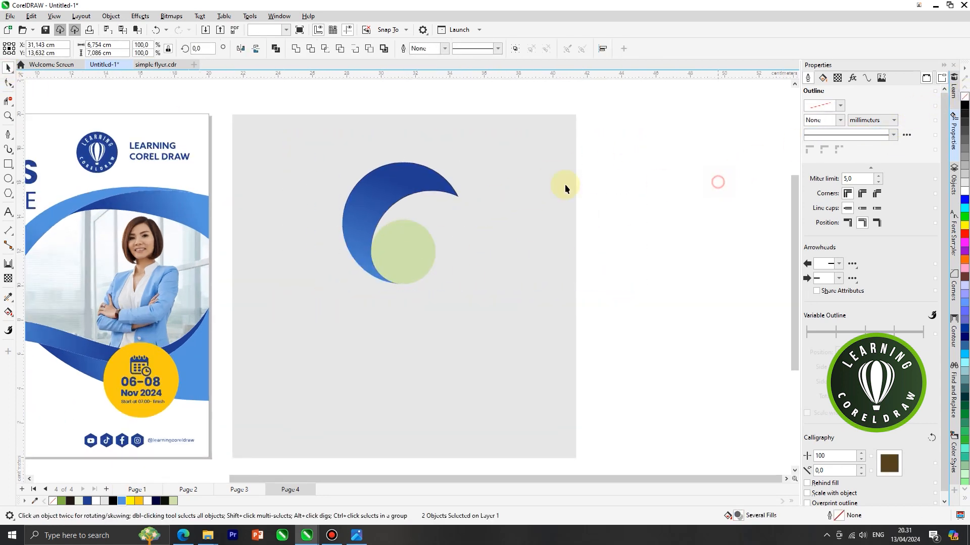
# Set the crescent's rotation centre to the middle of the green circle and add a copy rotated clockwise to about 305°.
pyautogui.scroll(1, 411, 182)
pyautogui.click(408, 169)
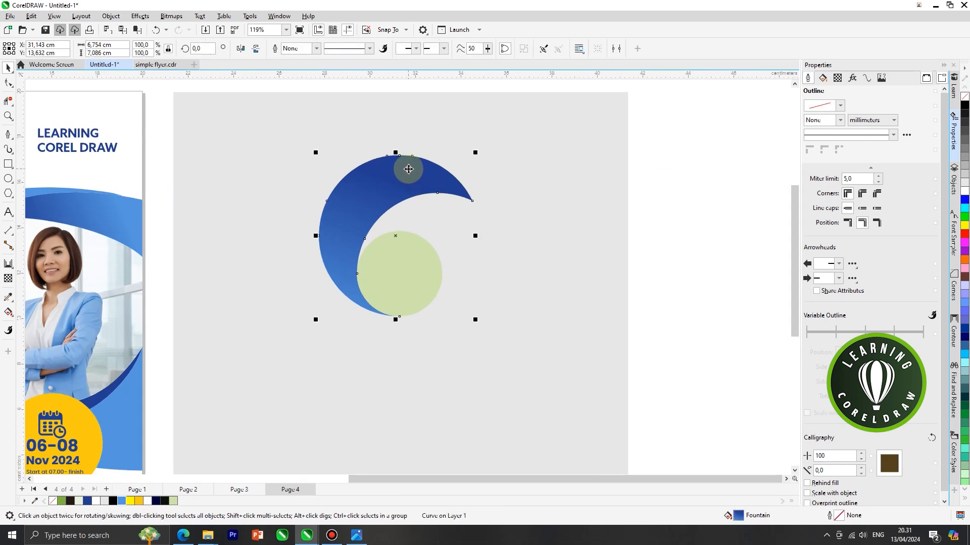
pyautogui.click(408, 169)
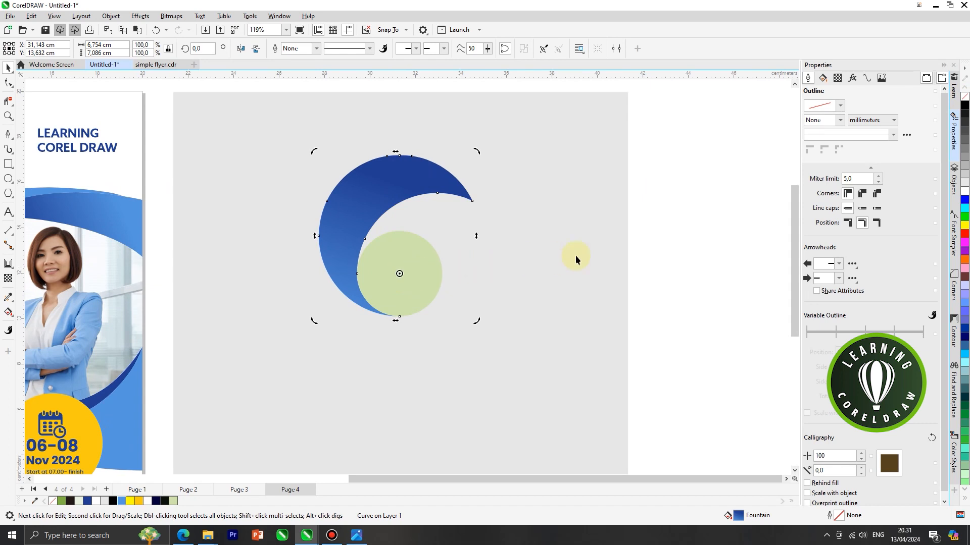
pyautogui.scroll(-2, 361, 157)
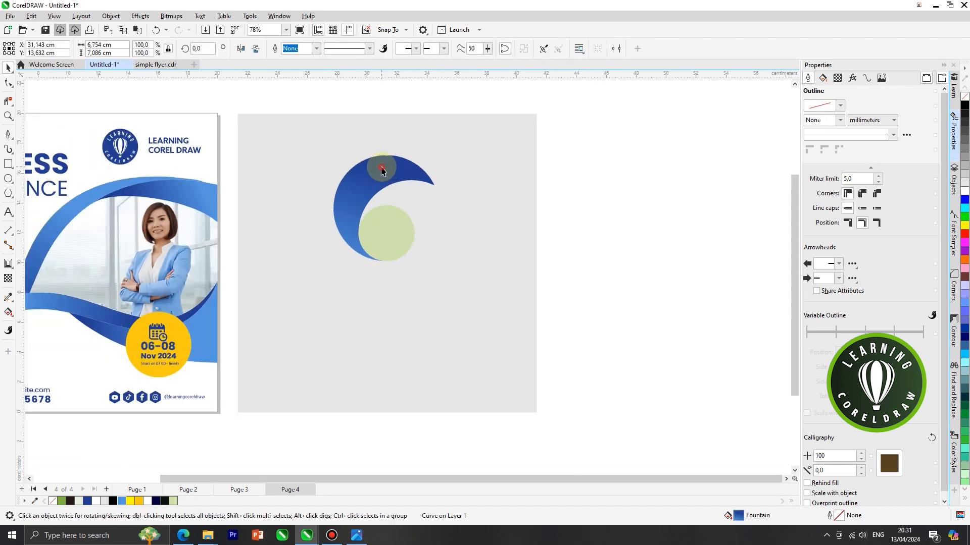
pyautogui.moveTo(440, 152); pyautogui.dragTo(488, 232)
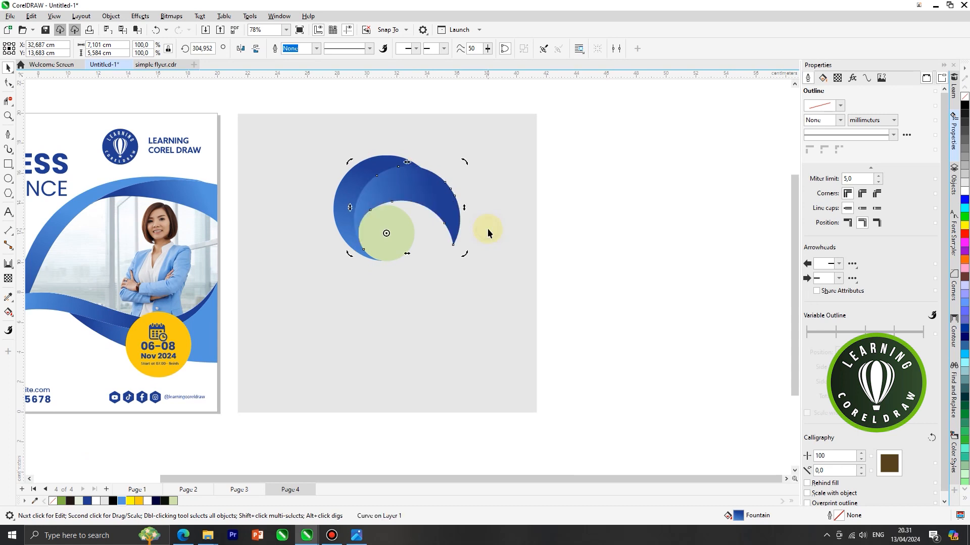
# Add a further crescent copy rotated clockwise around the green circle to about 240.65°.
pyautogui.click(459, 188)
pyautogui.click(444, 187)
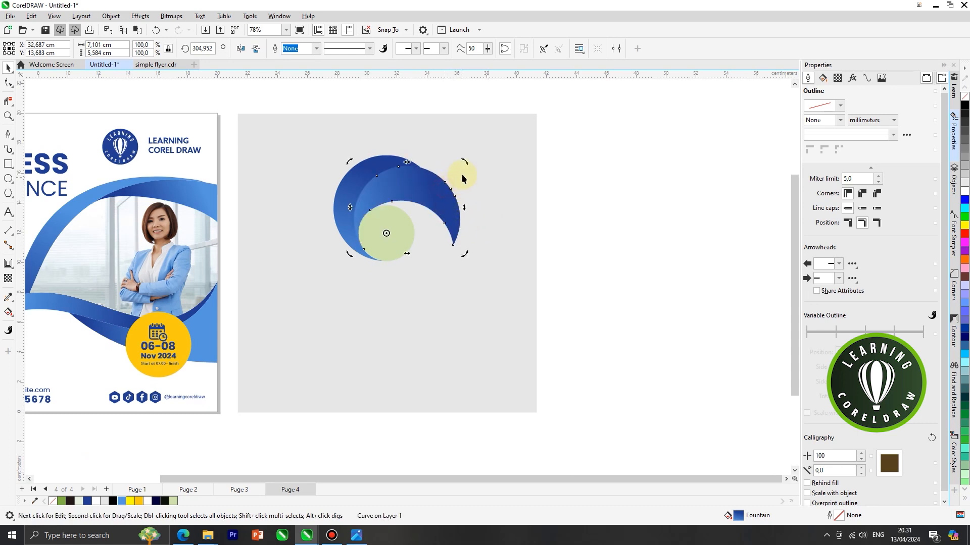
pyautogui.moveTo(476, 216); pyautogui.dragTo(489, 258)
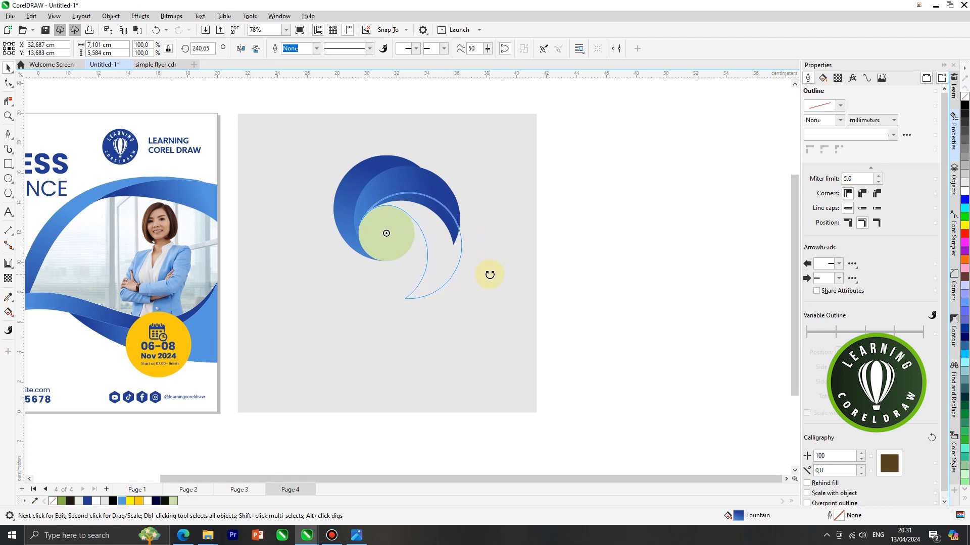
pyautogui.moveTo(489, 276); pyautogui.dragTo(490, 276)
pyautogui.click(605, 242)
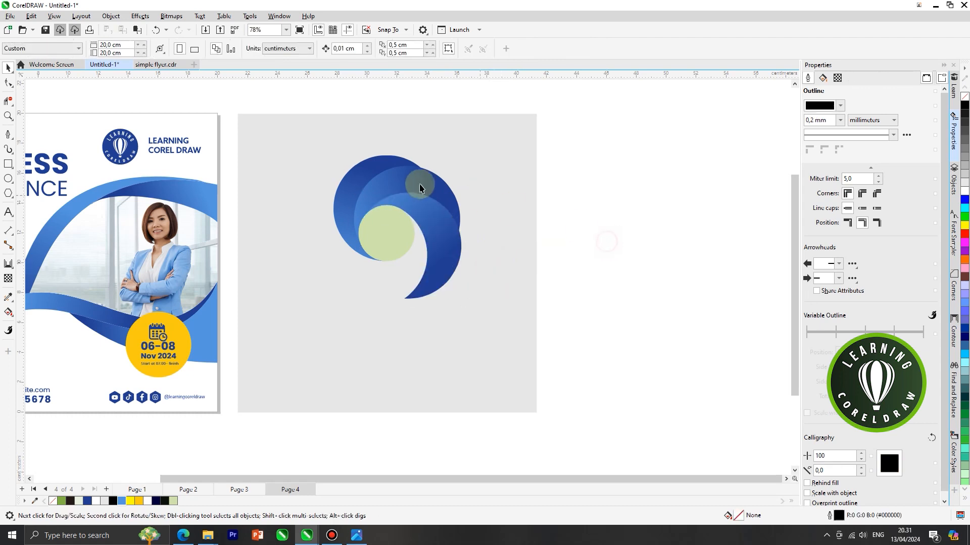
# Add a copy of the original crescent rotated about 53.6° counter-clockwise around the green circle.
pyautogui.scroll(-2, 422, 186)
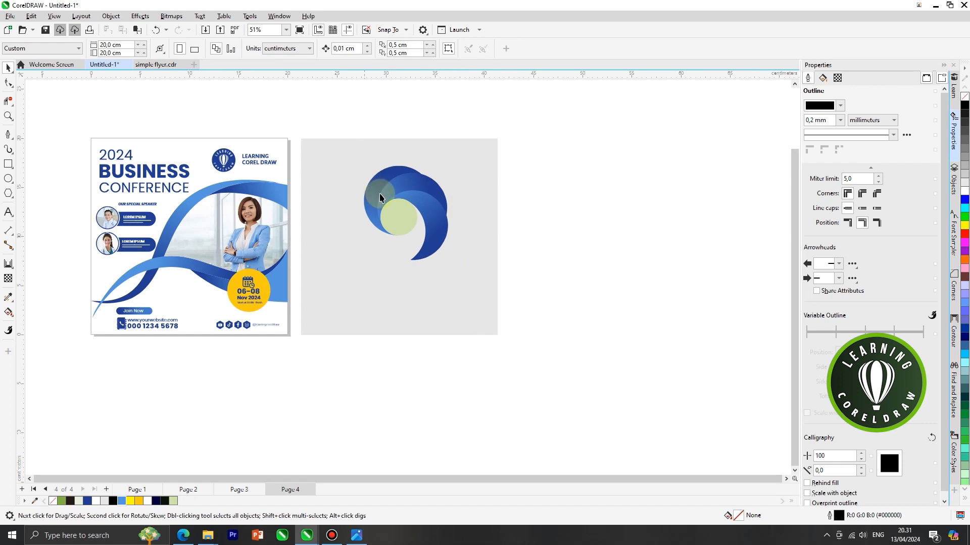
pyautogui.scroll(1, 380, 196)
pyautogui.scroll(2, 379, 185)
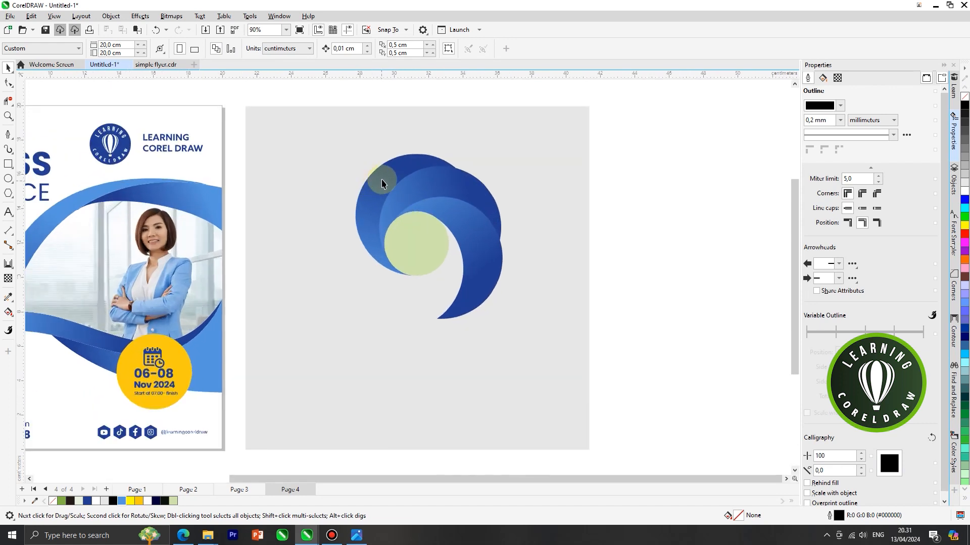
pyautogui.click(378, 178)
pyautogui.moveTo(470, 147); pyautogui.dragTo(371, 129)
pyautogui.scroll(-3, 389, 139)
# Order the counter-clockwise crescent copy directly in front of the grey square so it sits behind the other crescents.
pyautogui.rightClick(364, 198)
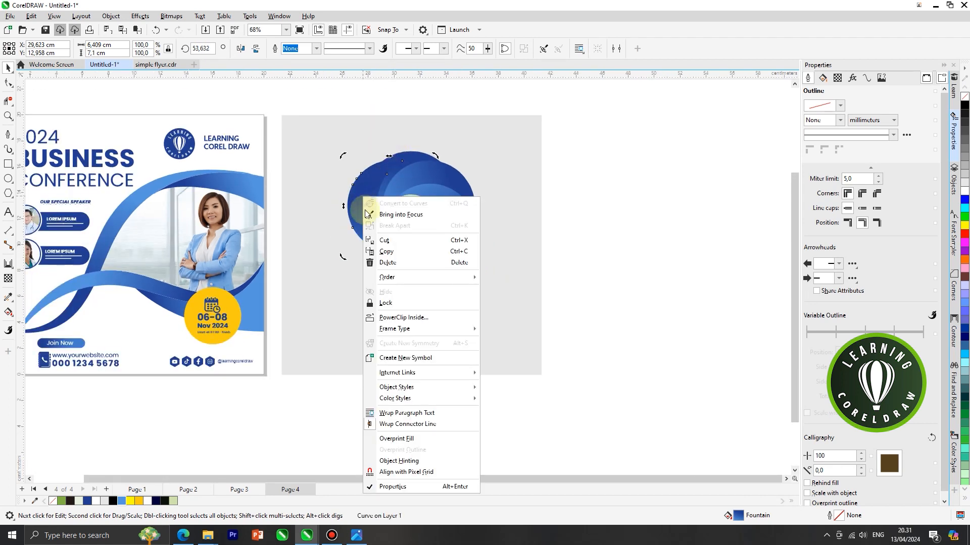
pyautogui.moveTo(417, 277)
pyautogui.click(519, 352)
pyautogui.click(449, 324)
pyautogui.click(615, 261)
pyautogui.scroll(-1, 511, 199)
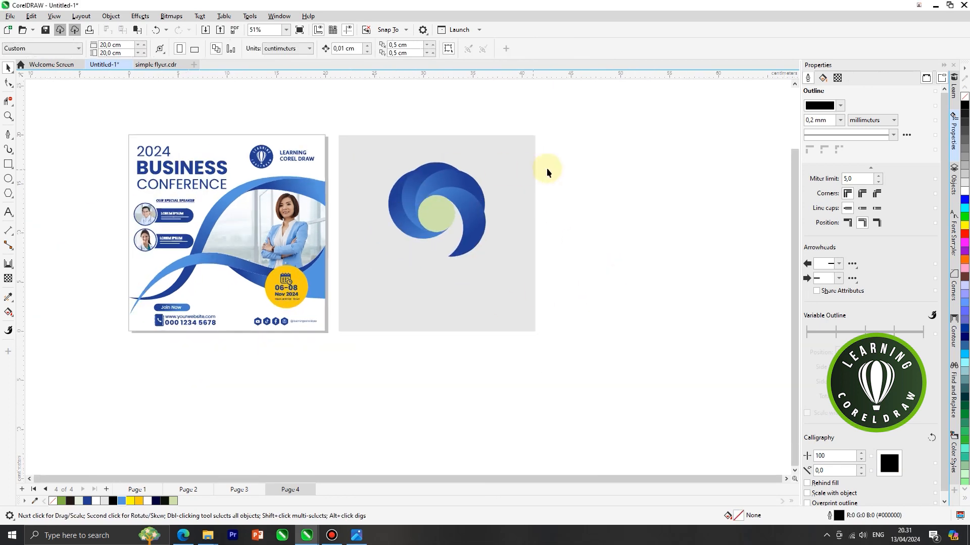
# Select the four blue crescents and the green circle and group them.
pyautogui.moveTo(392, 282); pyautogui.dragTo(374, 286)
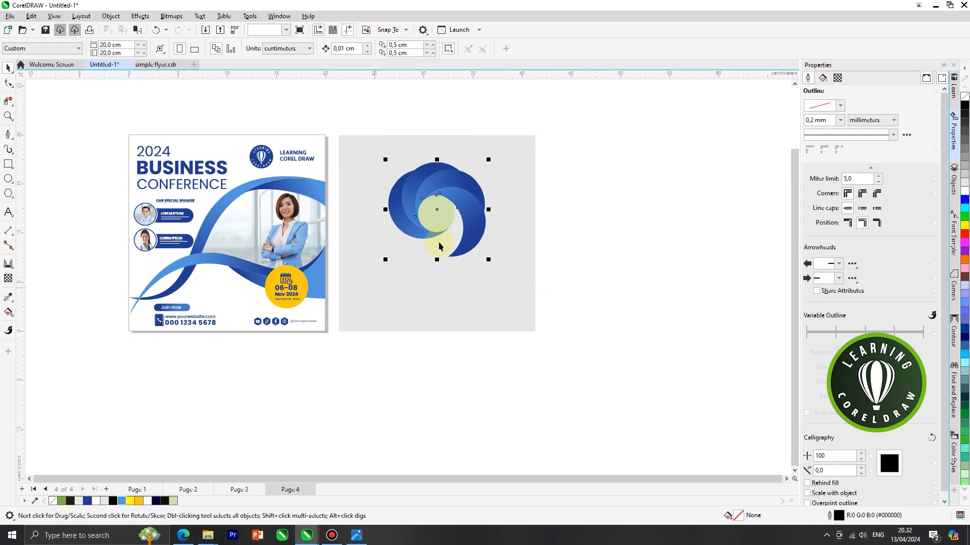
pyautogui.scroll(1, 433, 256)
pyautogui.rightClick(432, 171)
pyautogui.click(459, 221)
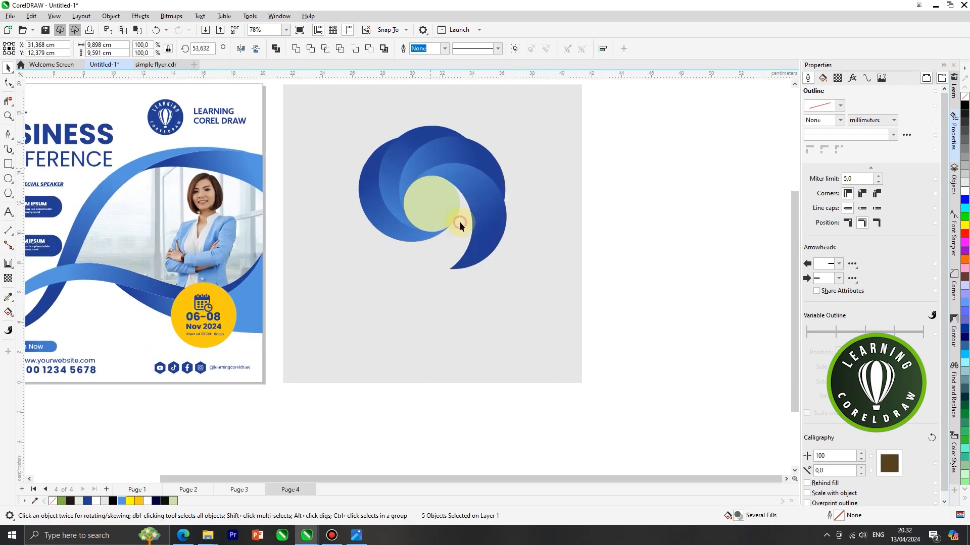
# Enlarge the crescent group to about 24.2 × 23.4 cm and position it over the grey square, overlapping its edges.
pyautogui.scroll(-2, 525, 212)
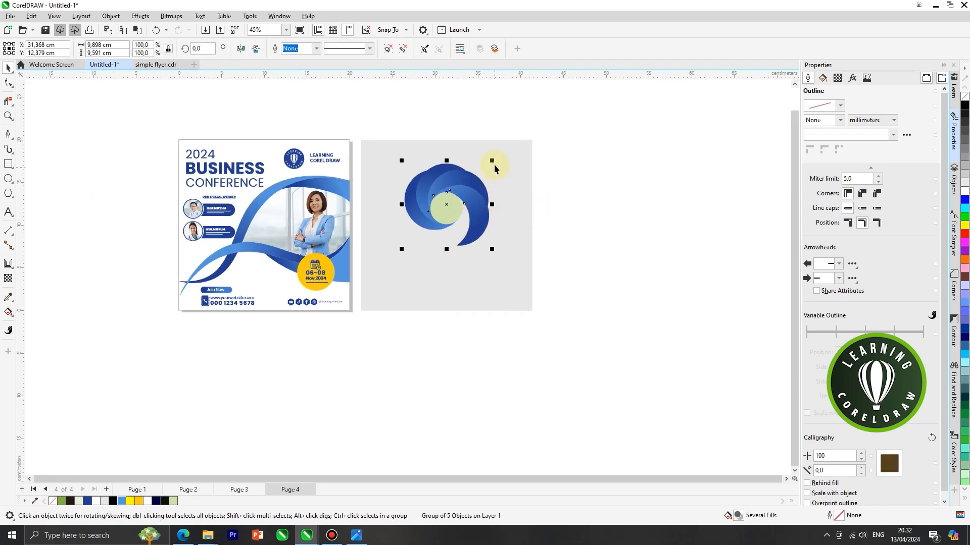
pyautogui.moveTo(495, 160); pyautogui.dragTo(534, 121)
pyautogui.moveTo(532, 251); pyautogui.dragTo(600, 371)
pyautogui.moveTo(560, 209); pyautogui.dragTo(530, 206)
pyautogui.moveTo(372, 130); pyautogui.dragTo(354, 91)
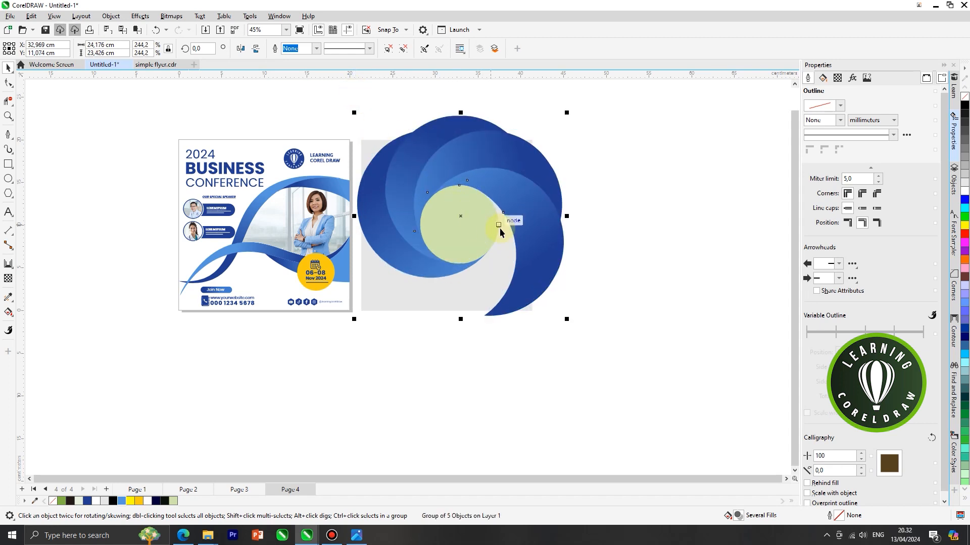
# Align the crescent group with the grey square's left and lower edges and PowerClip it inside the square.
pyautogui.scroll(1, 529, 204)
pyautogui.moveTo(534, 204); pyautogui.dragTo(525, 190)
pyautogui.scroll(-1, 525, 190)
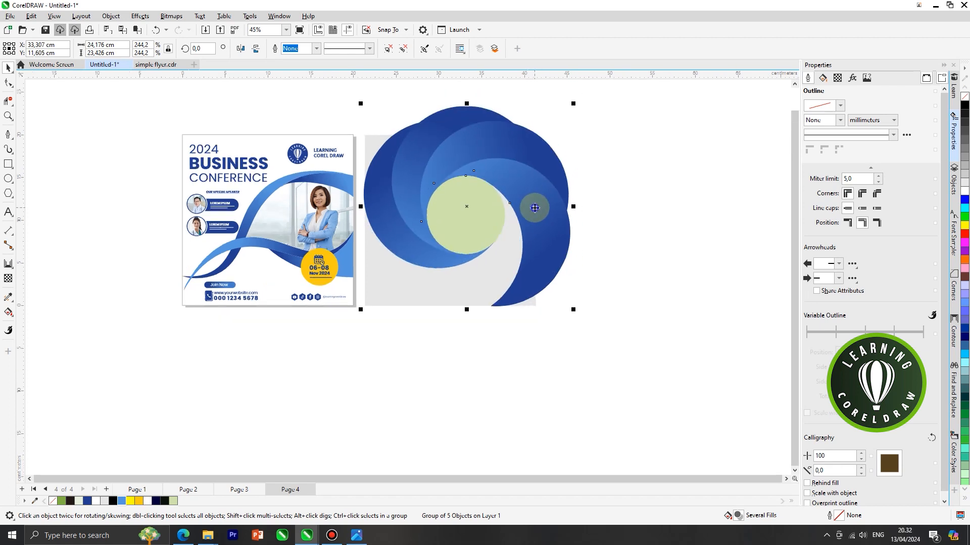
pyautogui.rightClick(535, 208)
pyautogui.click(509, 320)
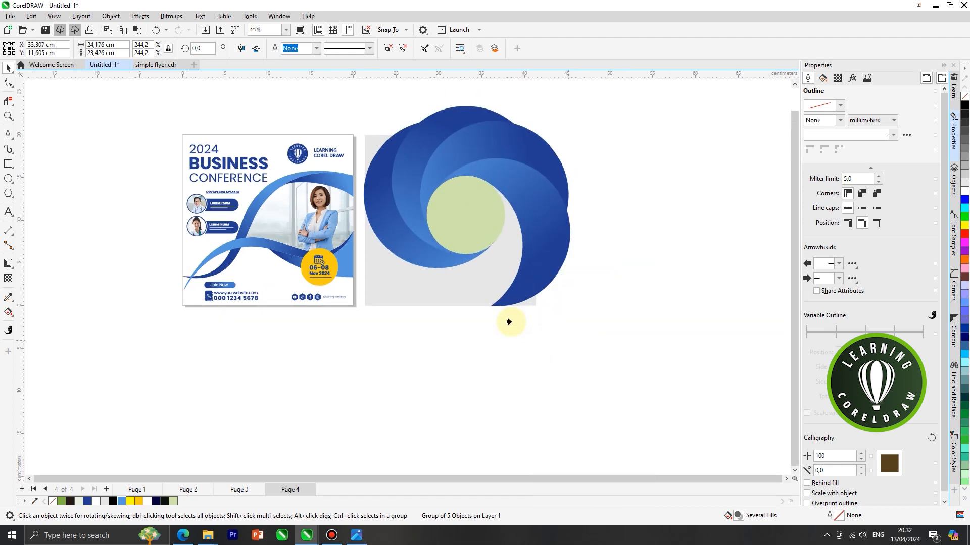
pyautogui.click(455, 290)
# Edit the grey square's PowerClip, enlarge the crescent group to about 25.3 × 24.5 cm, and finish editing.
pyautogui.scroll(1, 525, 202)
pyautogui.rightClick(531, 207)
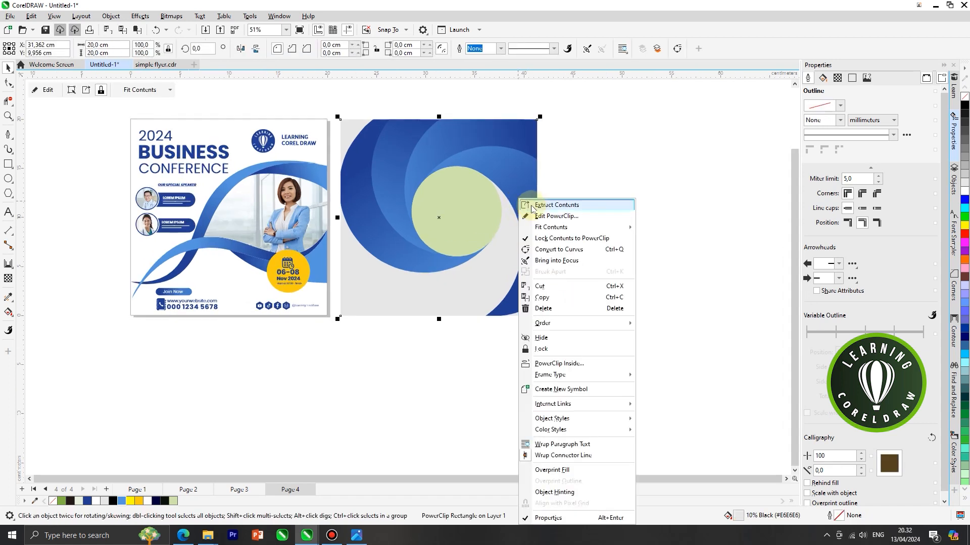
pyautogui.click(534, 215)
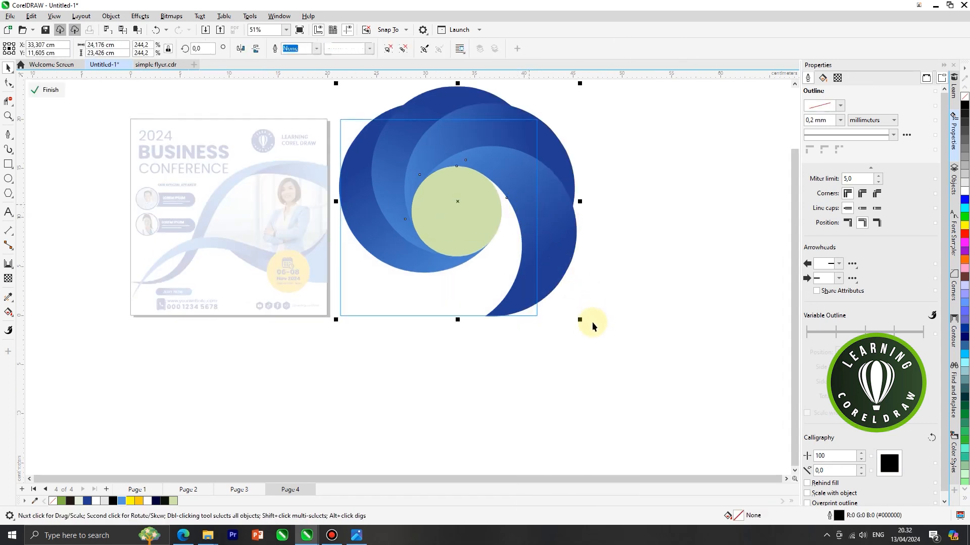
pyautogui.moveTo(580, 320); pyautogui.dragTo(588, 328)
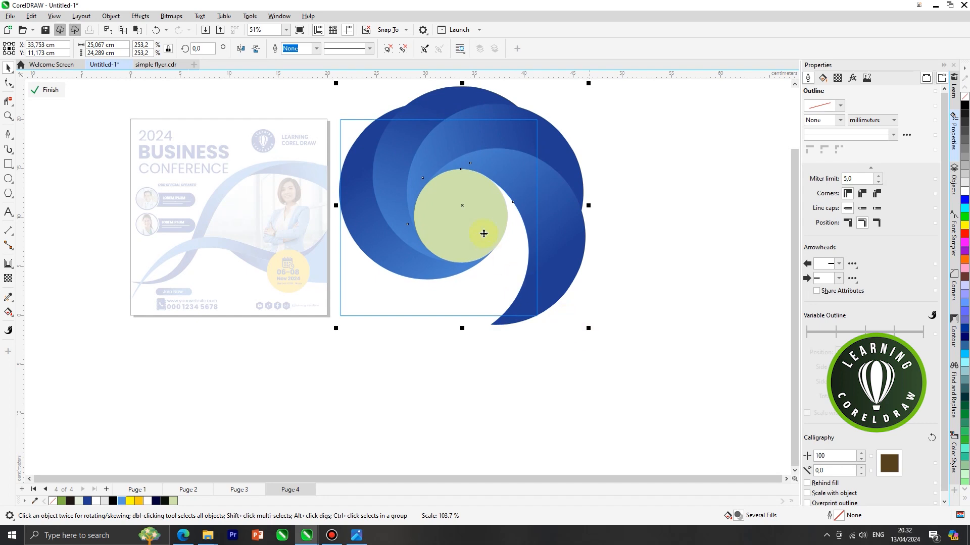
pyautogui.scroll(2, 461, 184)
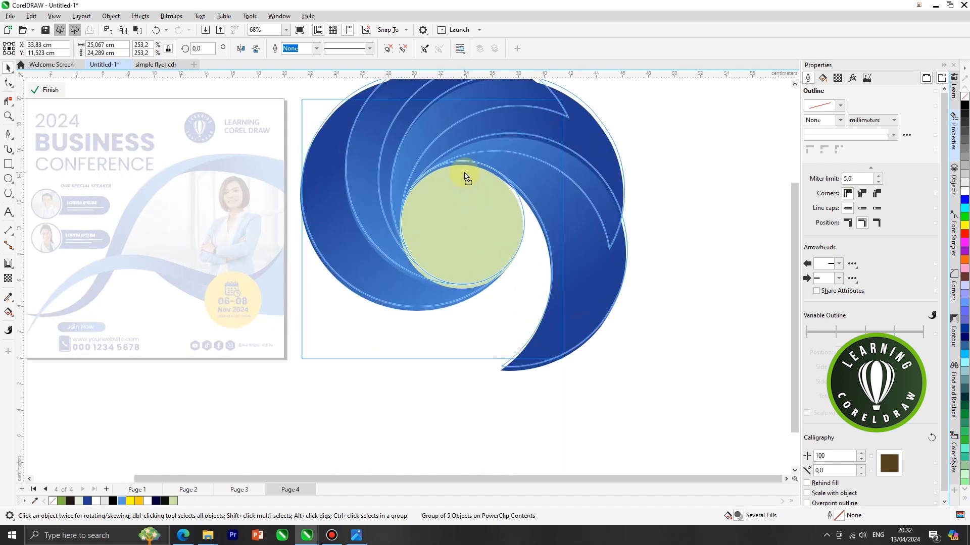
pyautogui.moveTo(630, 369); pyautogui.dragTo(636, 372)
pyautogui.scroll(-1, 422, 188)
pyautogui.rightClick(419, 138)
pyautogui.click(445, 145)
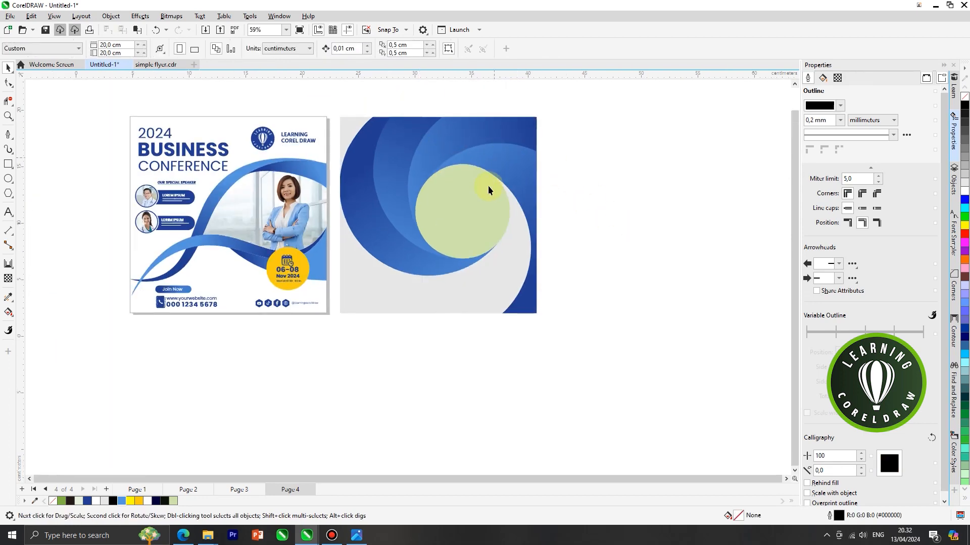
# Inside the grey square's PowerClip, draw a rectangle about 4.4 × 8.0 cm over the frame's upper-left corner.
pyautogui.scroll(-2, 490, 183)
pyautogui.scroll(3, 380, 136)
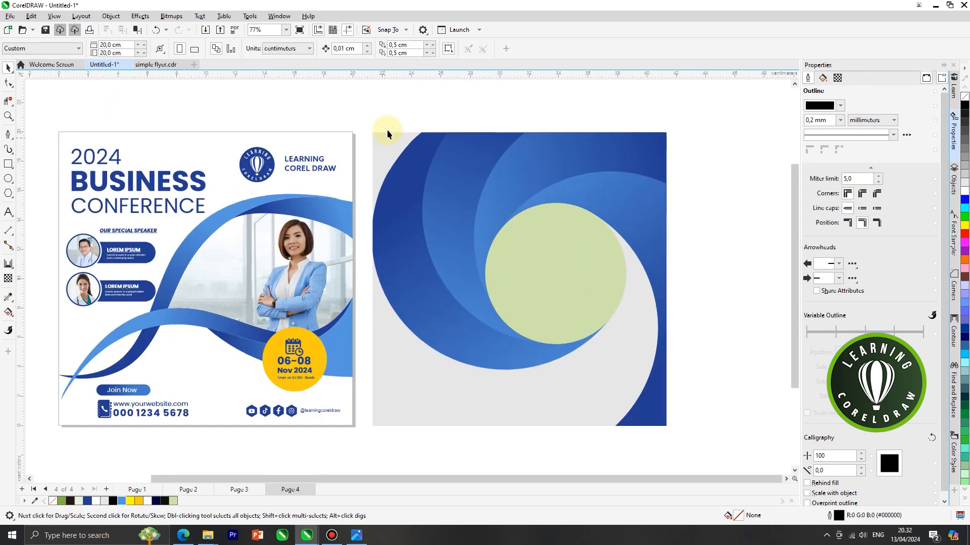
pyautogui.rightClick(403, 174)
pyautogui.click(425, 195)
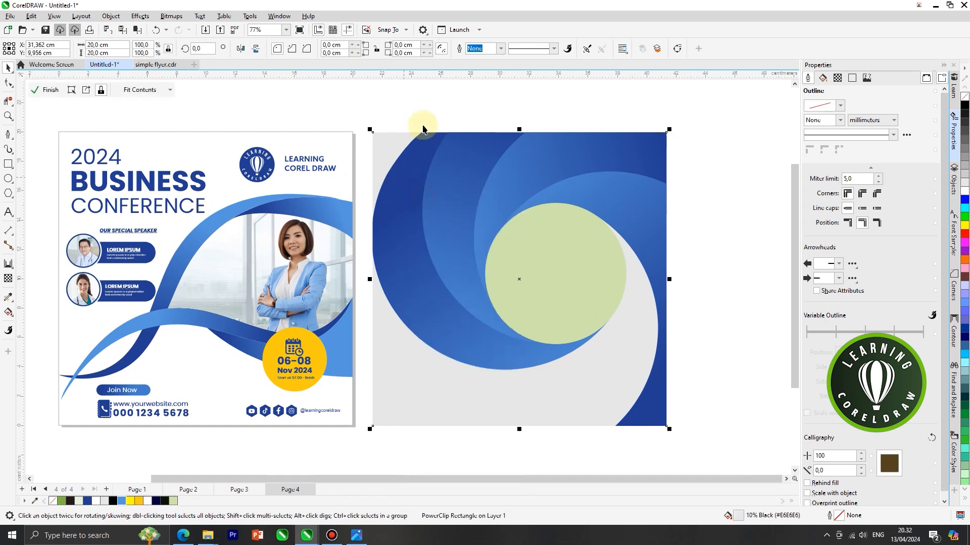
pyautogui.scroll(1, 358, 122)
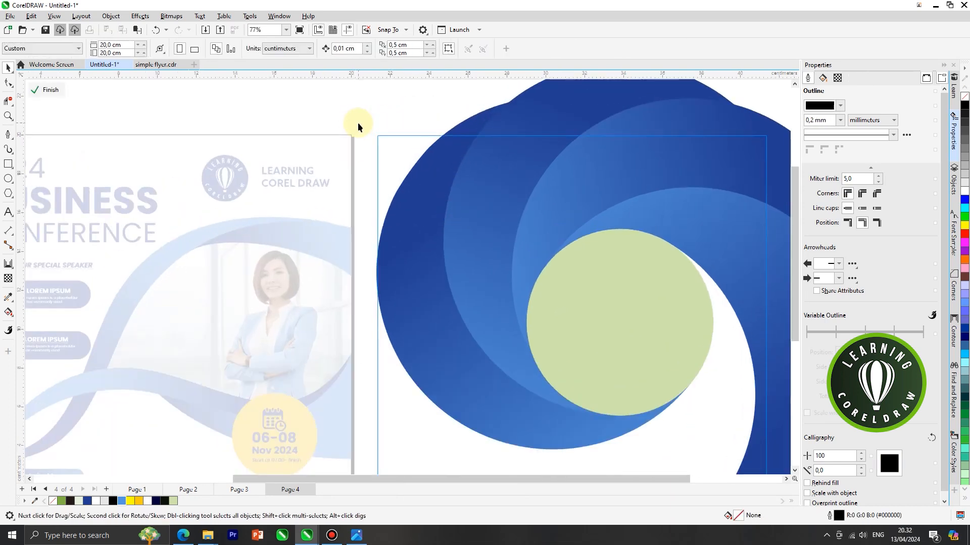
pyautogui.click(8, 164)
pyautogui.moveTo(407, 166)
pyautogui.mouseDown()
pyautogui.moveTo(439, 214)
pyautogui.moveTo(445, 265)
pyautogui.mouseUp()
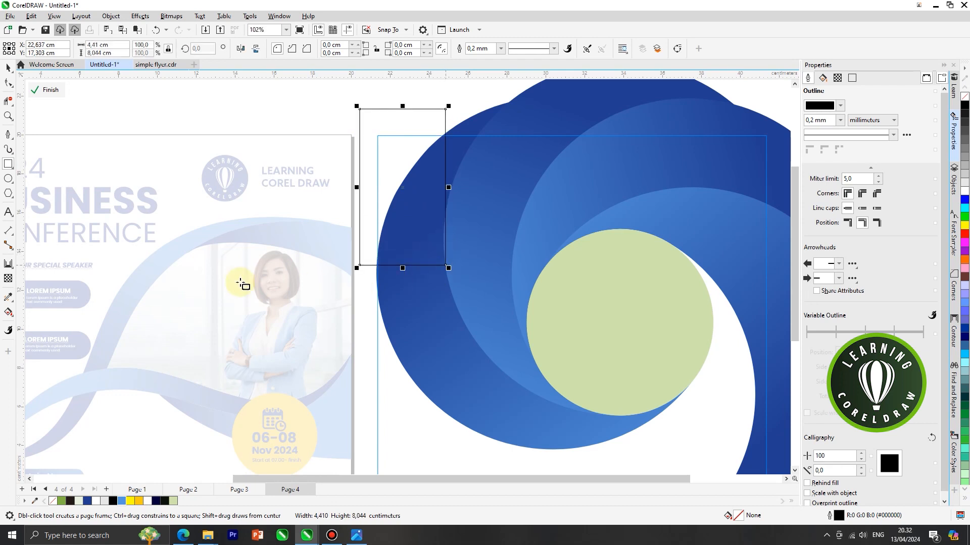
# Fill the corner rectangle dark blue without an outline, send it behind the crescents, and finish editing the PowerClip.
pyautogui.click(92, 502)
pyautogui.rightClick(53, 501)
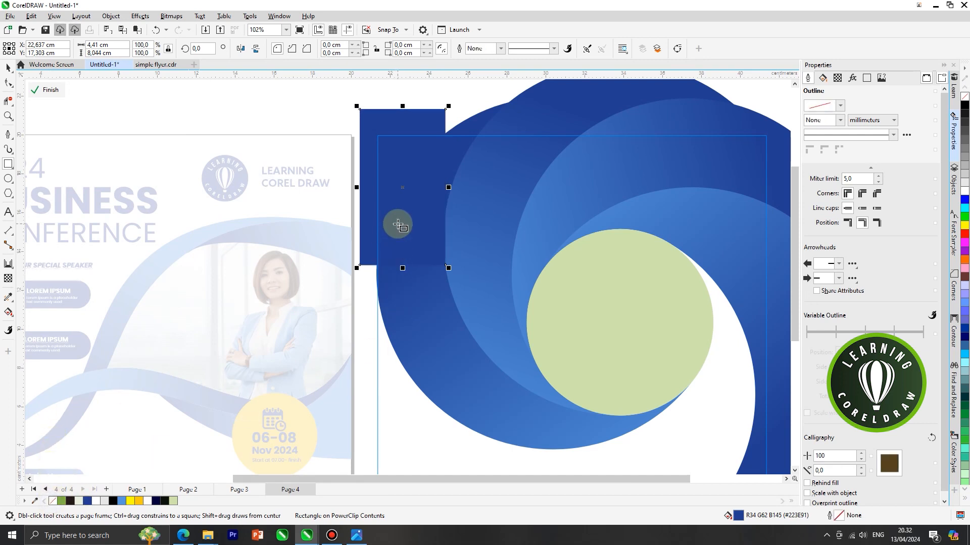
pyautogui.hotkey('shift', 'pagedown')
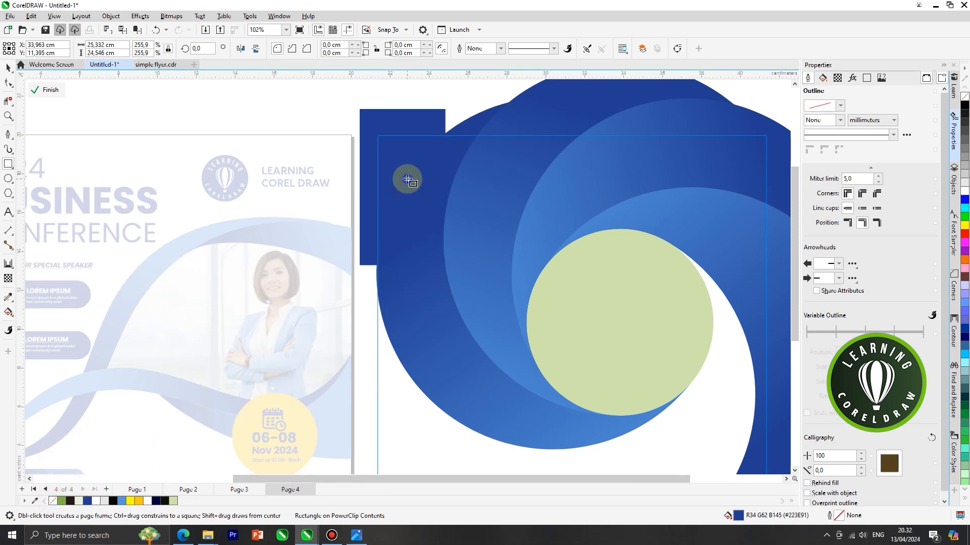
pyautogui.rightClick(408, 181)
pyautogui.click(419, 190)
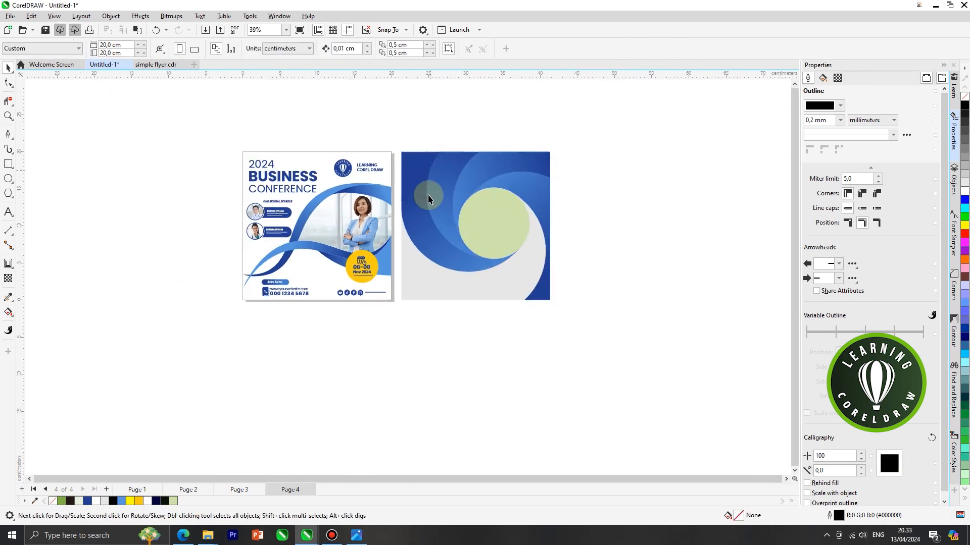
# Reopen the grey square's PowerClip for editing and ungroup the crescent group.
pyautogui.scroll(2, 533, 191)
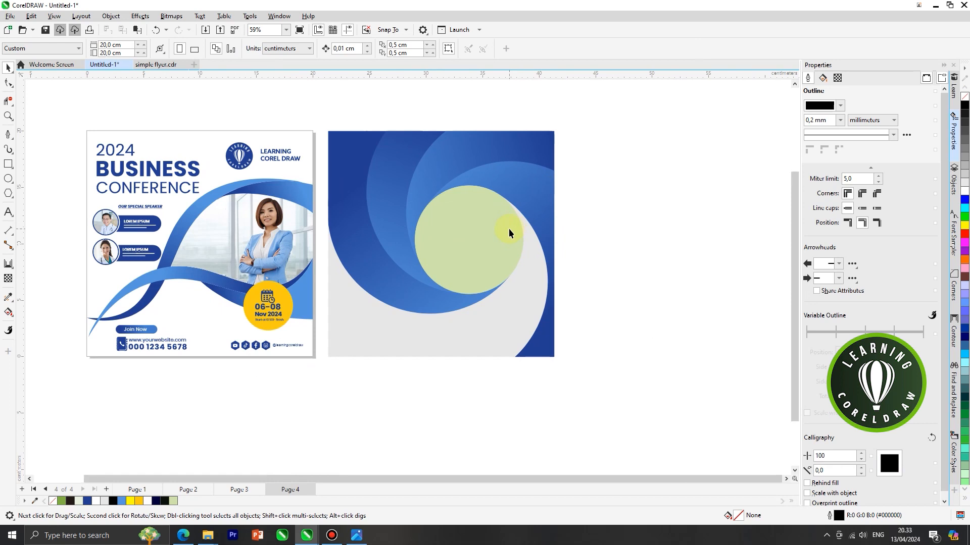
pyautogui.scroll(1, 508, 228)
pyautogui.rightClick(494, 228)
pyautogui.click(518, 216)
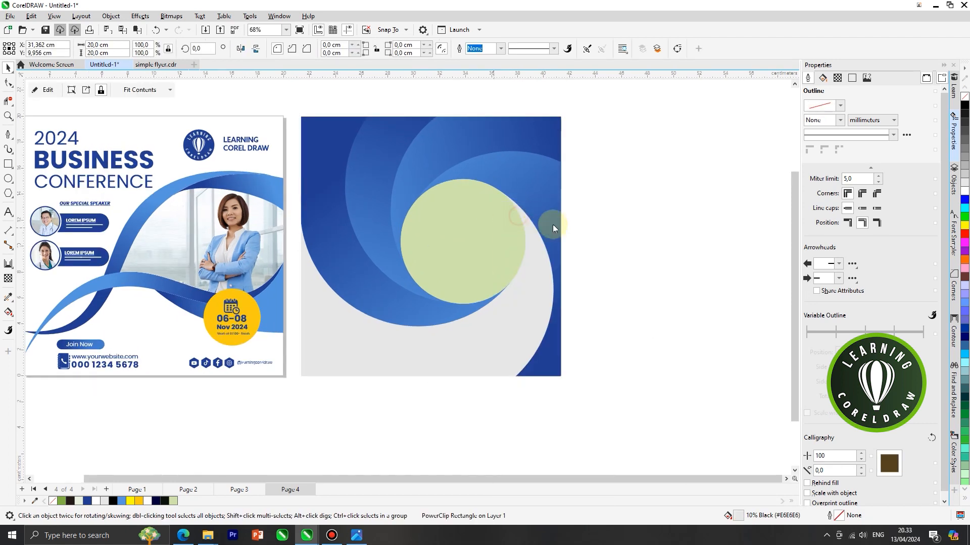
pyautogui.click(493, 247)
pyautogui.scroll(1, 485, 228)
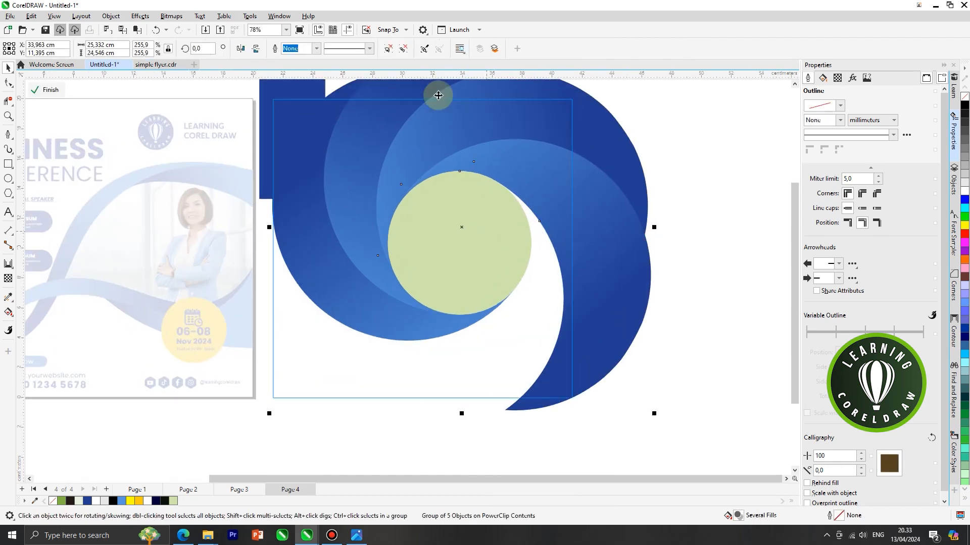
pyautogui.click(389, 49)
# Add a one-step 0.73 cm white inside contour to the green circle and break the contour apart.
pyautogui.click(493, 230)
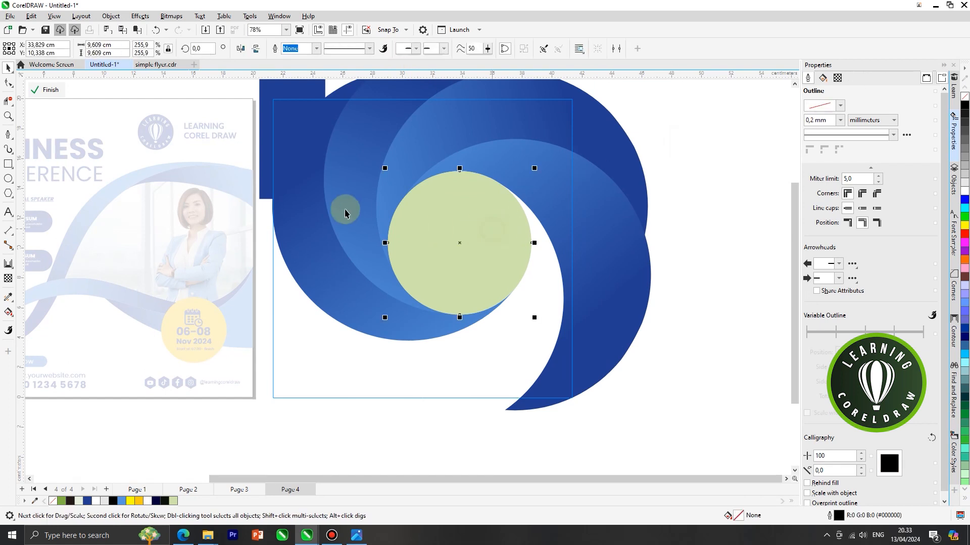
pyautogui.click(10, 266)
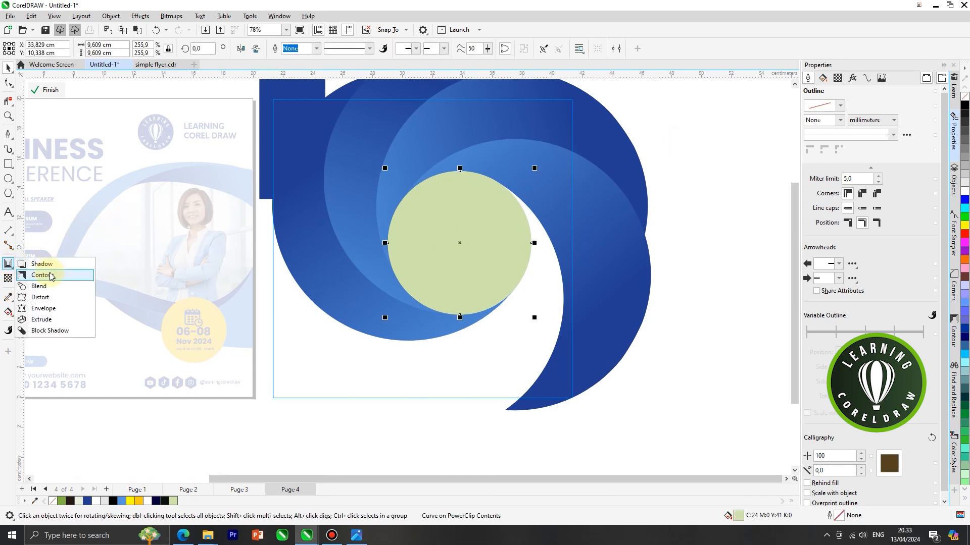
pyautogui.click(43, 275)
pyautogui.scroll(1, 415, 255)
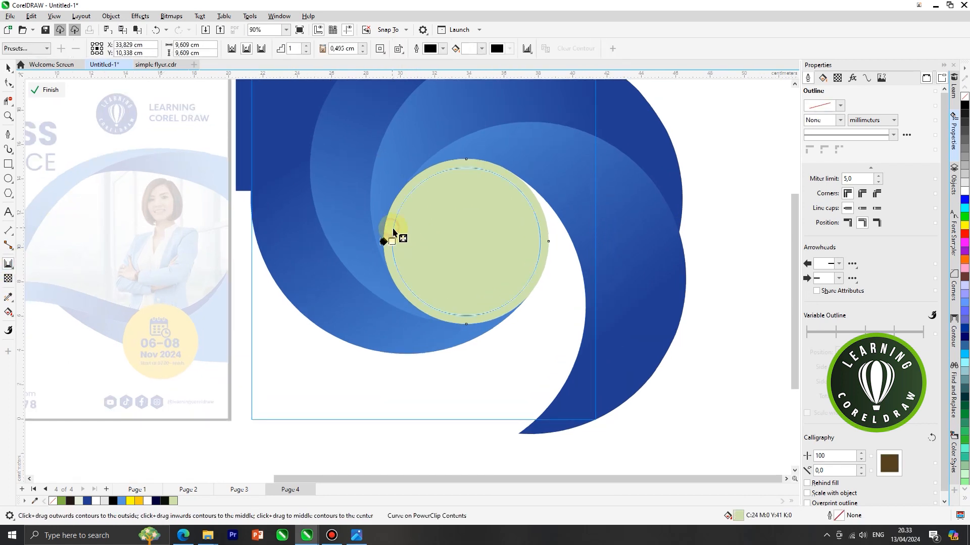
pyautogui.moveTo(396, 229); pyautogui.dragTo(433, 225)
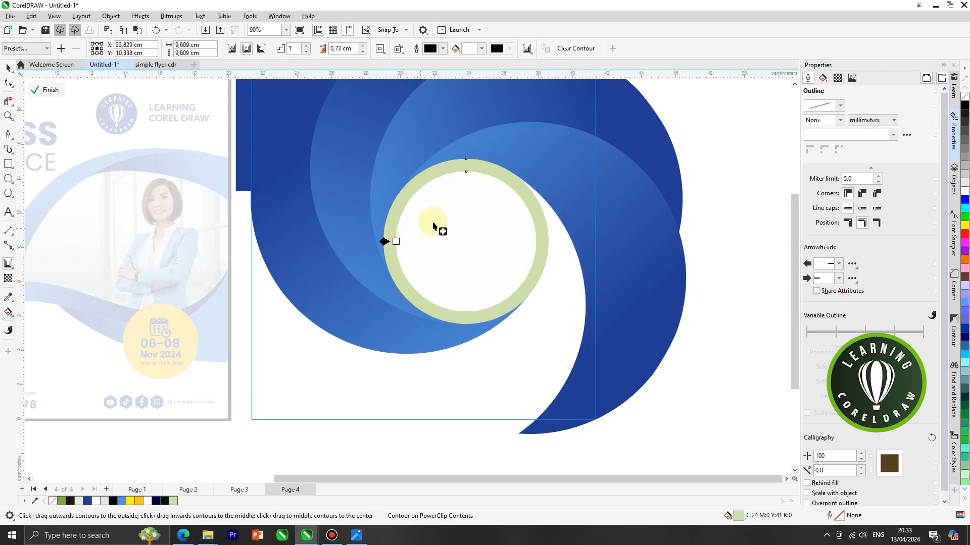
pyautogui.rightClick(437, 224)
pyautogui.click(457, 231)
pyautogui.press('space')
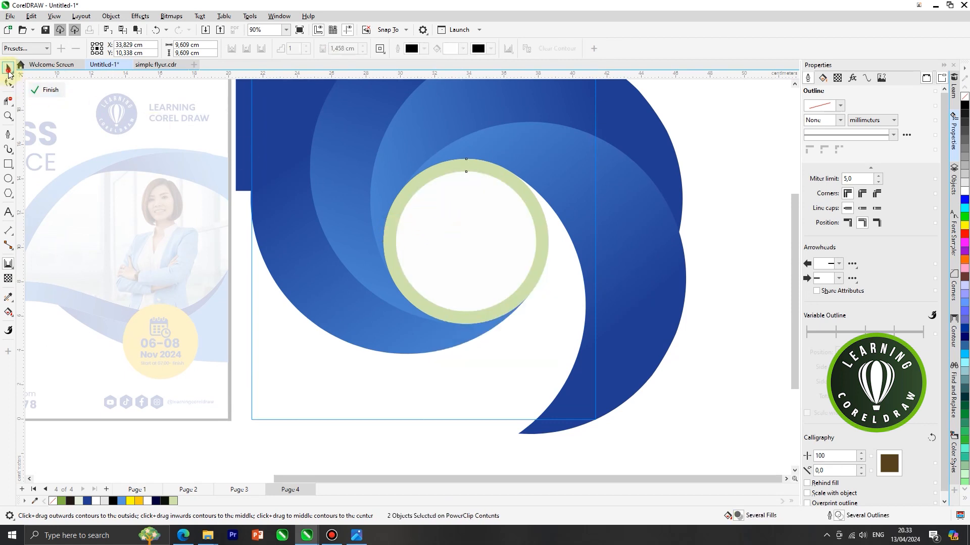
# Fill the outer green circle with the flyer's golden yellow and finish editing the PowerClip.
pyautogui.click(732, 219)
pyautogui.click(541, 225)
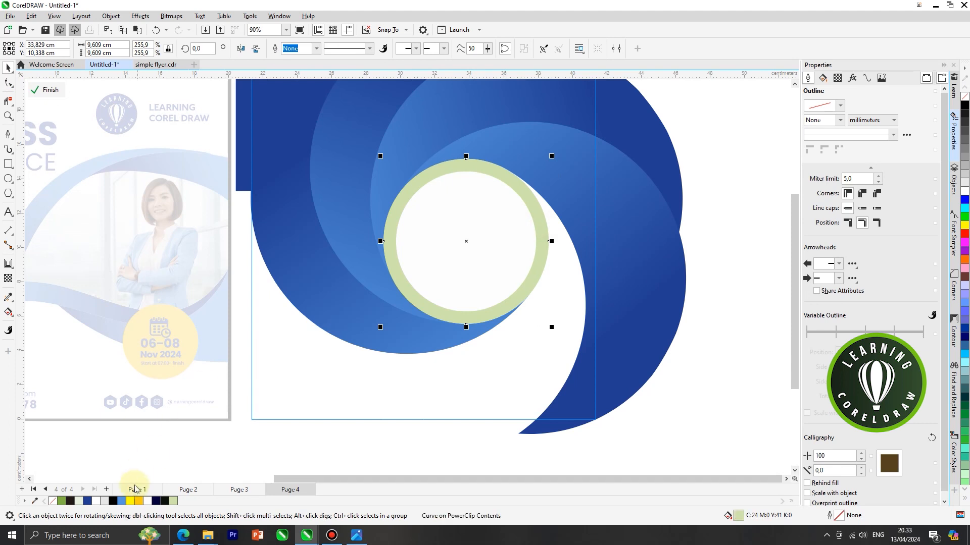
pyautogui.click(140, 501)
pyautogui.rightClick(472, 228)
pyautogui.click(486, 228)
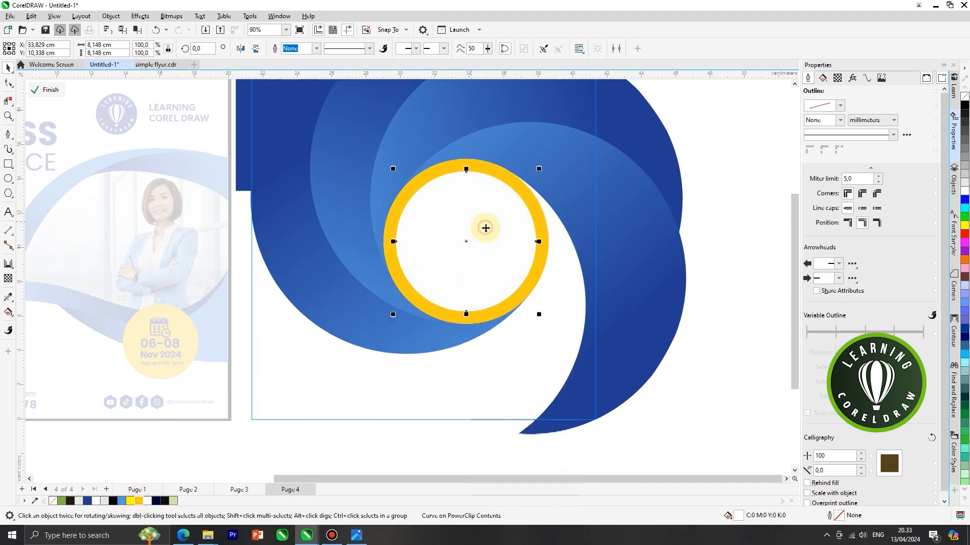
pyautogui.click(475, 249)
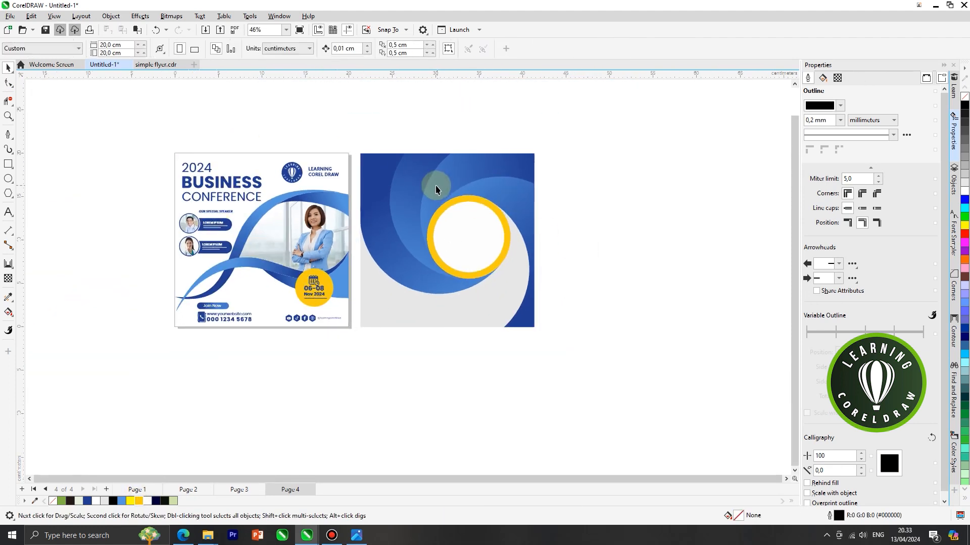
# Copy the three-line 2024 BUSINESS CONFERENCE title beside the second design's circle, scaled to about 6.5 × 3.1 cm.
pyautogui.scroll(1, 436, 190)
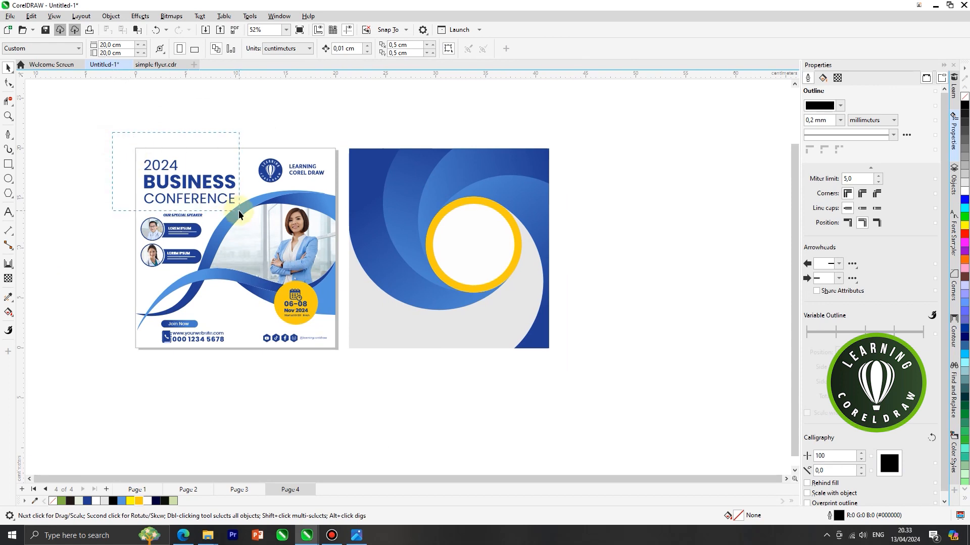
pyautogui.moveTo(239, 210); pyautogui.dragTo(239, 210)
pyautogui.moveTo(185, 187); pyautogui.dragTo(395, 229)
pyautogui.scroll(2, 434, 225)
pyautogui.scroll(3, 448, 217)
pyautogui.moveTo(449, 190); pyautogui.dragTo(398, 229)
pyautogui.scroll(2, 392, 228)
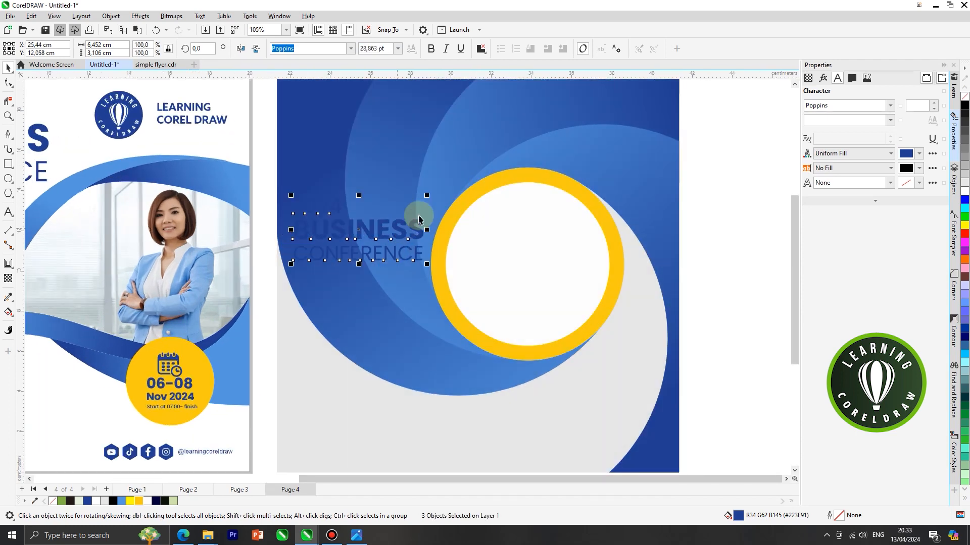
# Colour the copied title's three lines white, with the word BUSINESS in golden yellow.
pyautogui.click(372, 224)
pyautogui.click(340, 219)
pyautogui.keyDown('shift'); pyautogui.click(336, 210); pyautogui.keyUp('shift')
pyautogui.keyDown('shift'); pyautogui.click(346, 253); pyautogui.keyUp('shift')
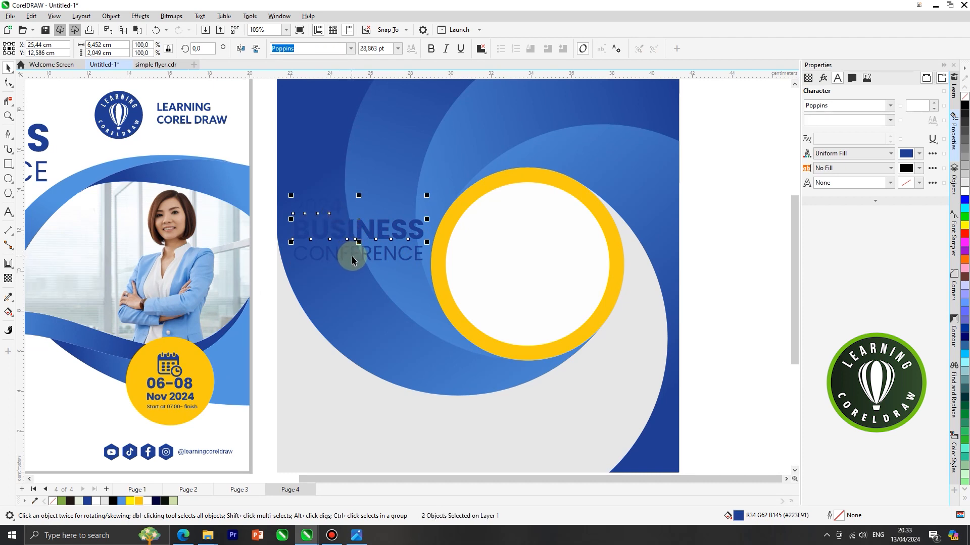
pyautogui.click(966, 195)
pyautogui.click(399, 229)
pyautogui.click(399, 228)
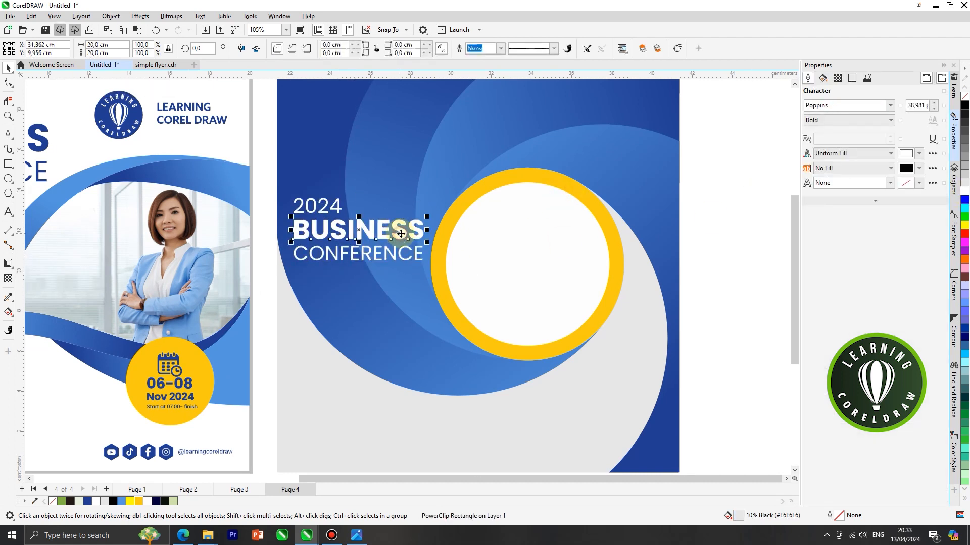
pyautogui.click(139, 501)
pyautogui.scroll(-4, 347, 329)
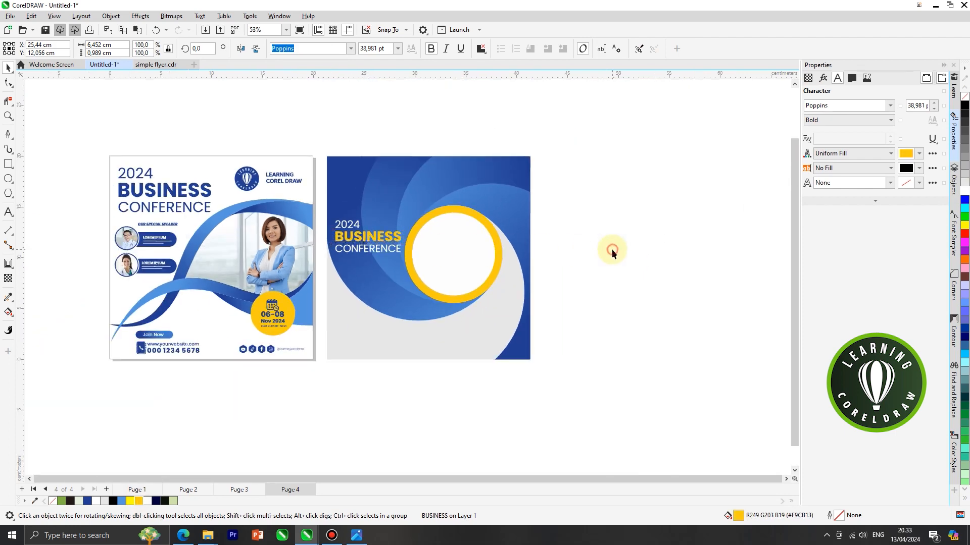
pyautogui.click(610, 253)
# Copy the Join Now button and contact lines below the second design's title, scaled to about 4.9 × 1.8 cm.
pyautogui.scroll(1, 112, 267)
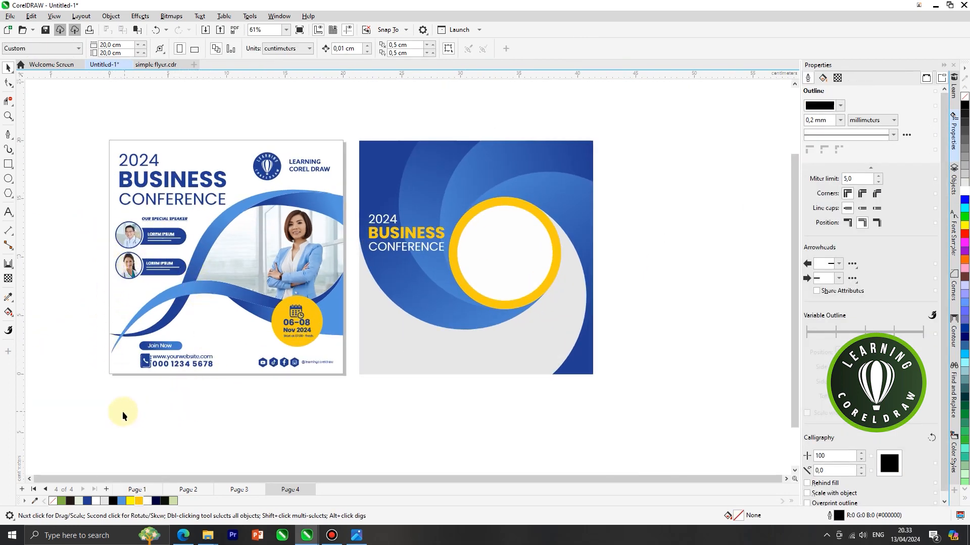
pyautogui.moveTo(220, 357); pyautogui.dragTo(480, 281)
pyautogui.scroll(1, 234, 354)
pyautogui.scroll(4, 480, 280)
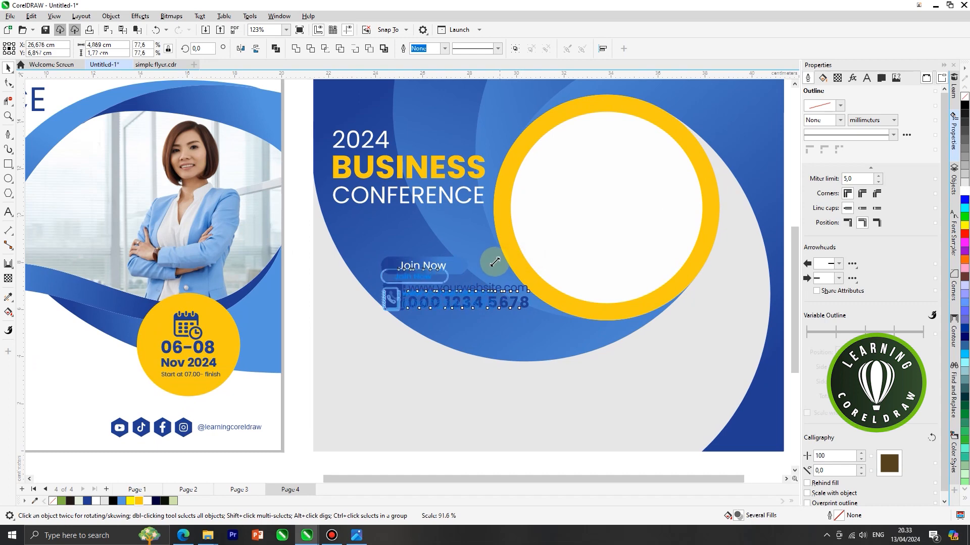
pyautogui.scroll(1, 465, 288)
pyautogui.moveTo(461, 297); pyautogui.dragTo(486, 302)
pyautogui.moveTo(515, 268); pyautogui.dragTo(532, 265)
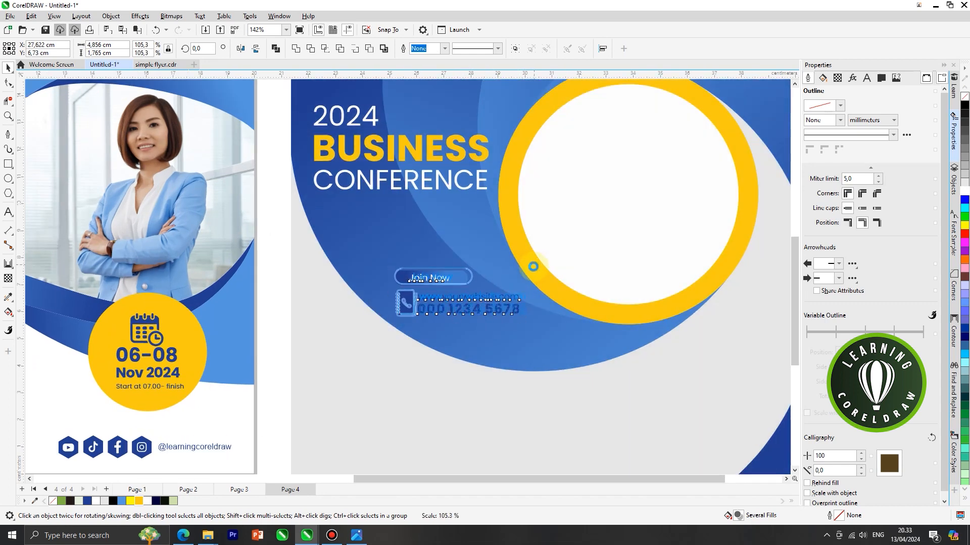
pyautogui.press('Escape')
pyautogui.scroll(1, 505, 305)
pyautogui.moveTo(501, 303); pyautogui.dragTo(493, 295)
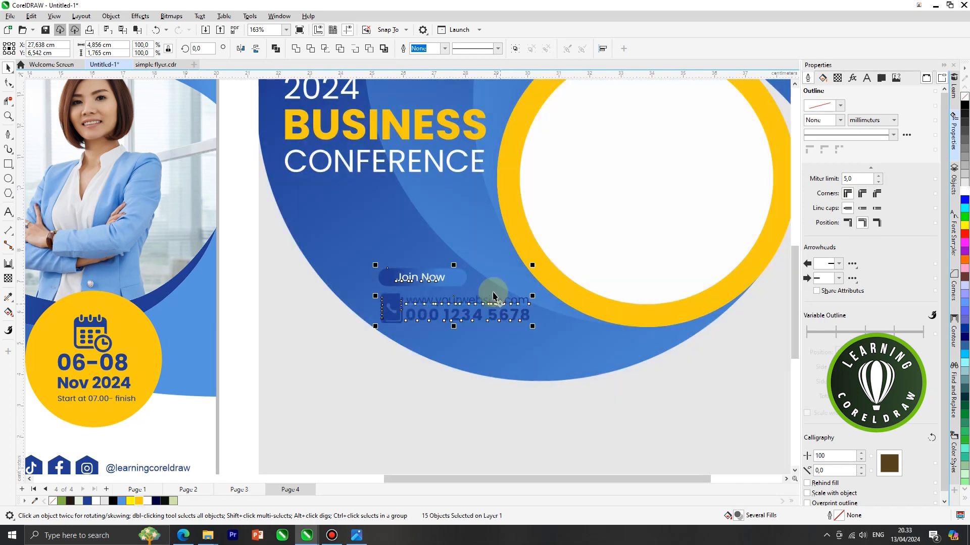
# Fill the second design's Join Now button with light blue and colour the website and phone number lines white.
pyautogui.click(462, 277)
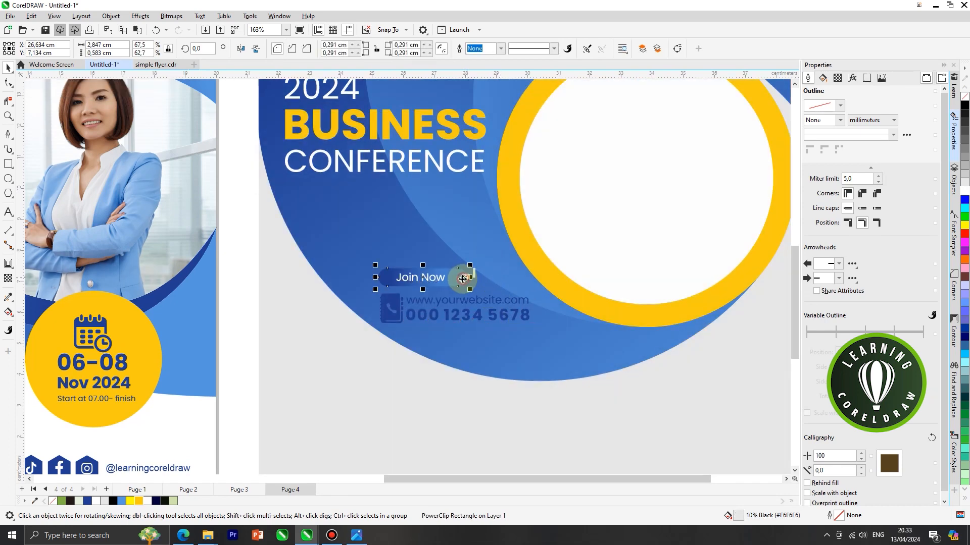
pyautogui.click(124, 501)
pyautogui.click(457, 309)
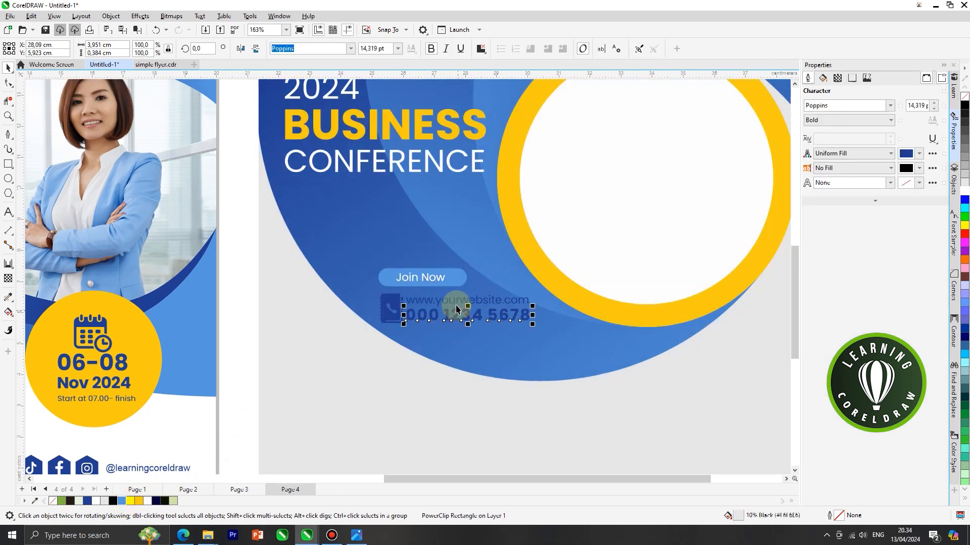
pyautogui.keyDown('shift'); pyautogui.click(455, 303); pyautogui.keyUp('shift')
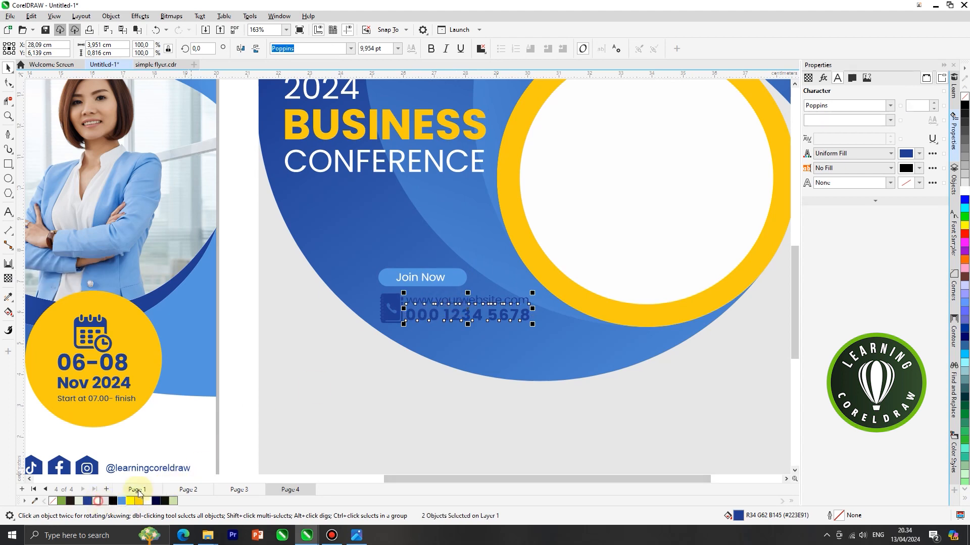
pyautogui.click(147, 501)
# Fill the phone book icon and its three side tabs with golden yellow and group the four parts.
pyautogui.click(392, 310)
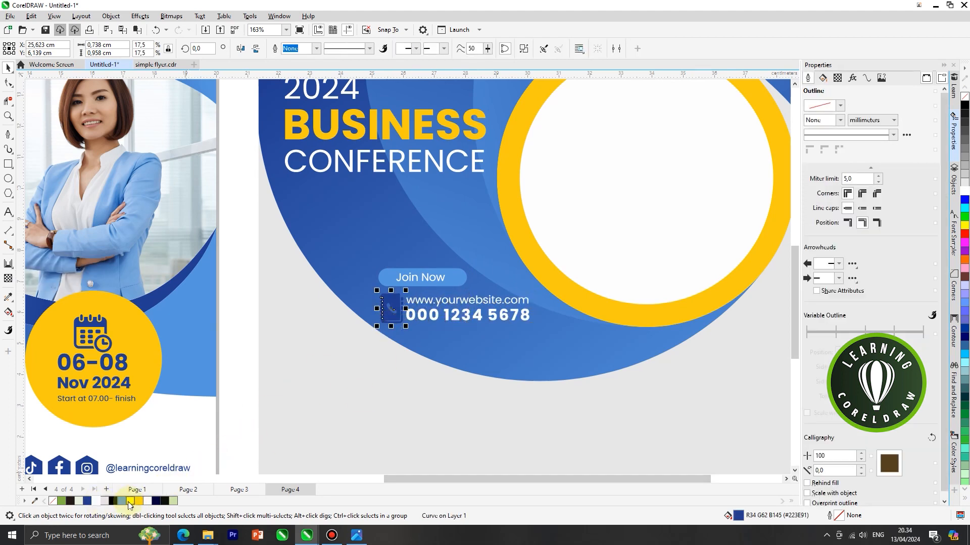
pyautogui.click(136, 501)
pyautogui.scroll(3, 396, 311)
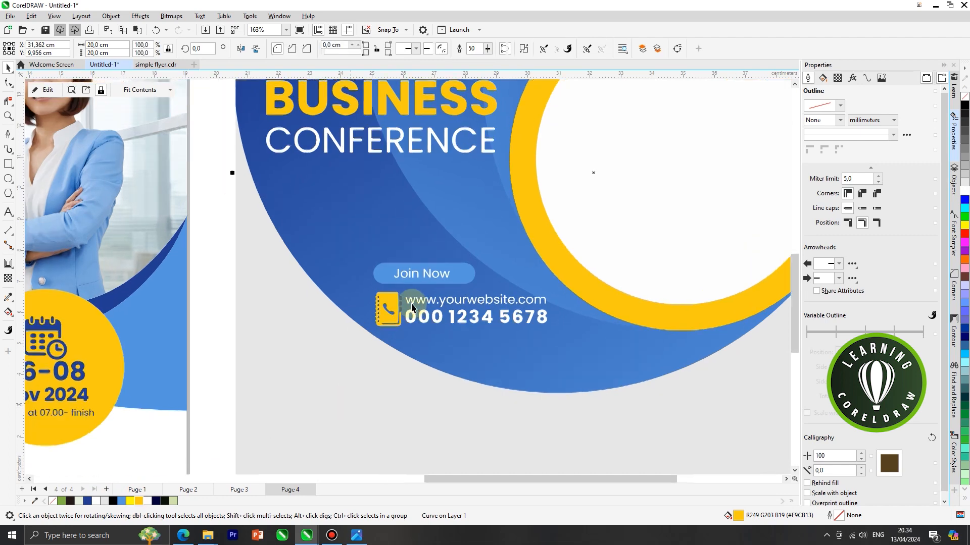
pyautogui.scroll(5, 399, 313)
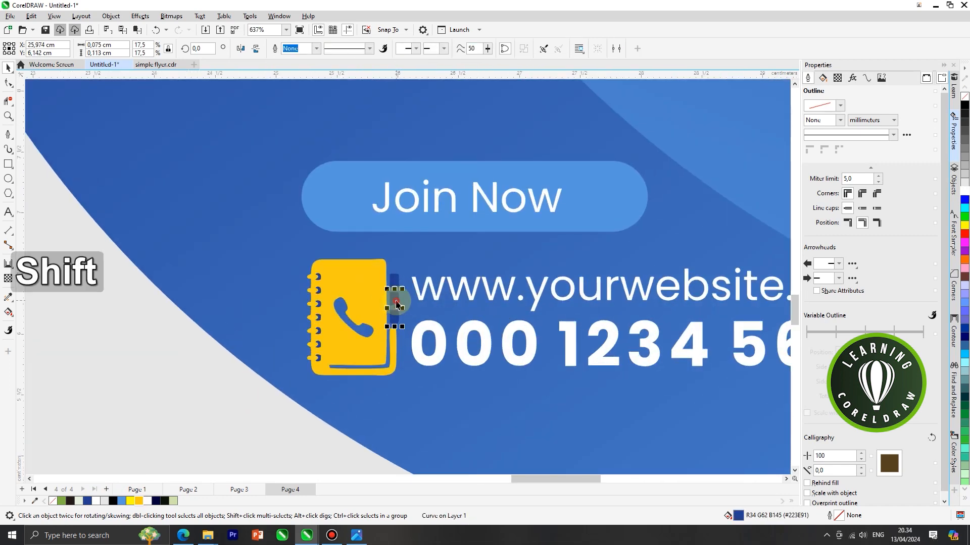
pyautogui.keyDown('shift'); pyautogui.click(394, 302); pyautogui.keyUp('shift')
pyautogui.keyDown('shift'); pyautogui.click(396, 279); pyautogui.keyUp('shift')
pyautogui.hotkey('ctrl', 'r')
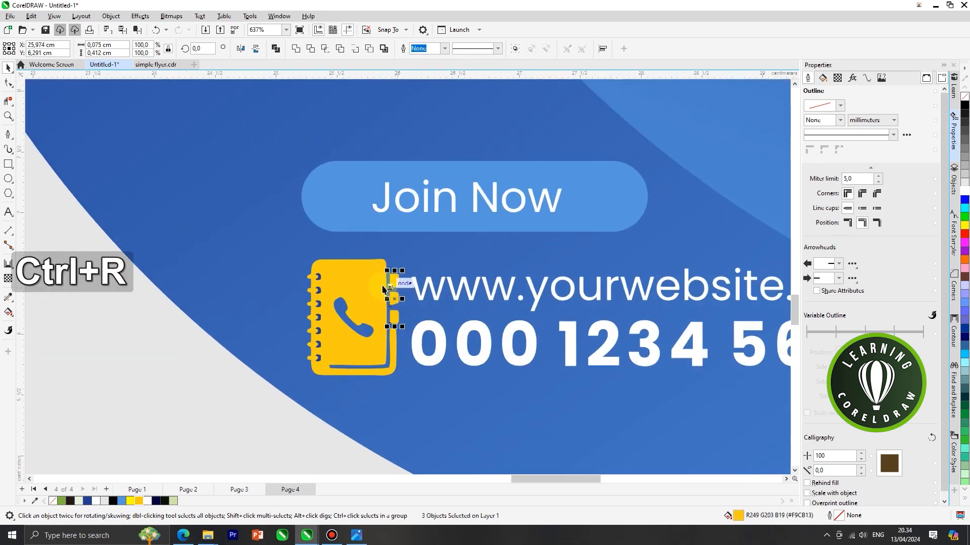
pyautogui.keyDown('shift'); pyautogui.click(377, 282); pyautogui.keyUp('shift')
pyautogui.hotkey('ctrl', 'g')
pyautogui.scroll(-12, 377, 282)
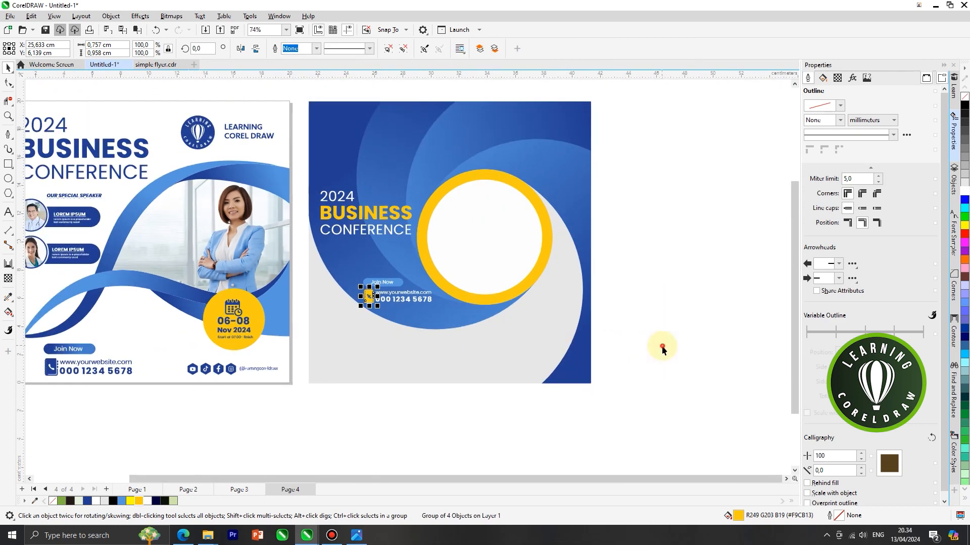
pyautogui.click(663, 350)
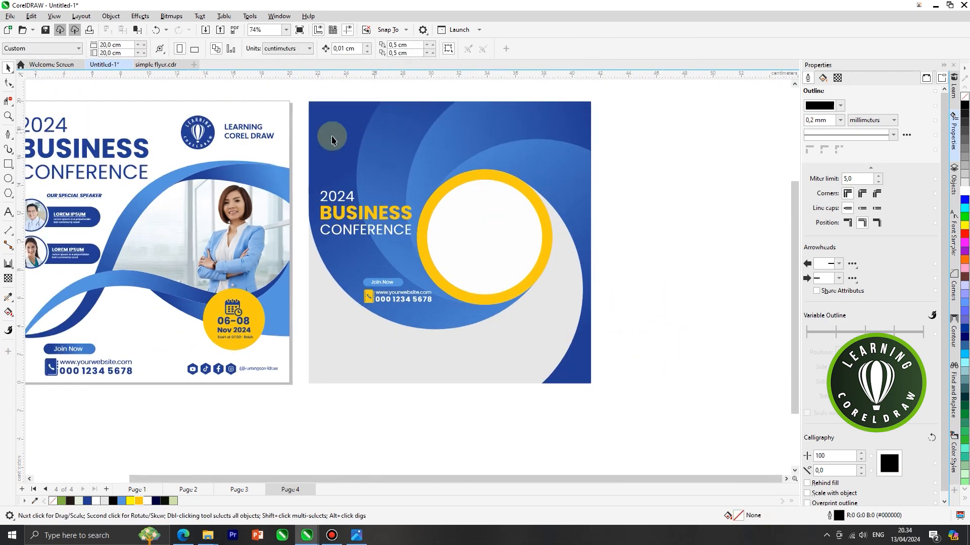
# Copy the logo with the LEARNING COREL DRAW name to the second design's upper-left corner and colour it white.
pyautogui.scroll(-1, 363, 259)
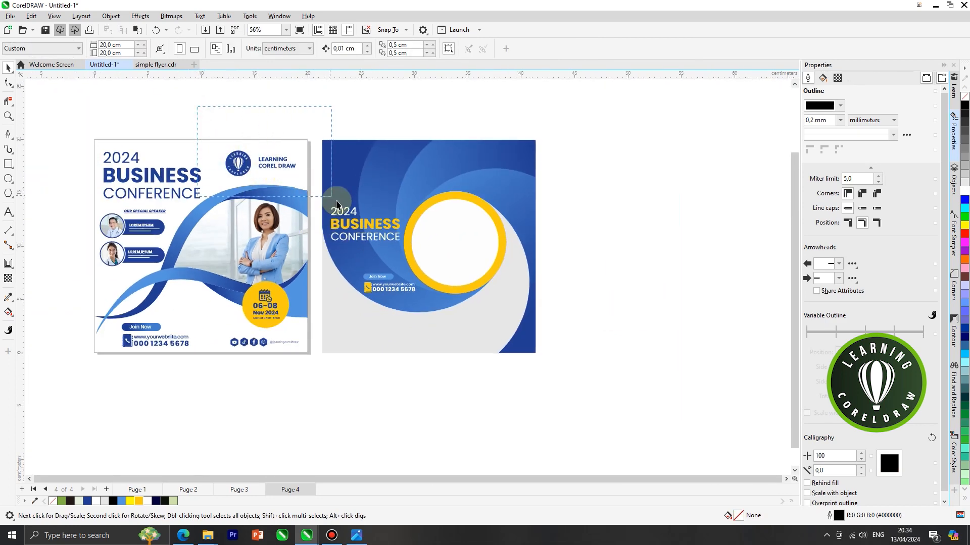
pyautogui.moveTo(334, 200); pyautogui.dragTo(329, 195)
pyautogui.moveTo(277, 163); pyautogui.dragTo(390, 163)
pyautogui.scroll(1, 381, 170)
pyautogui.scroll(1, 395, 163)
pyautogui.click(726, 156)
pyautogui.scroll(-2, 472, 158)
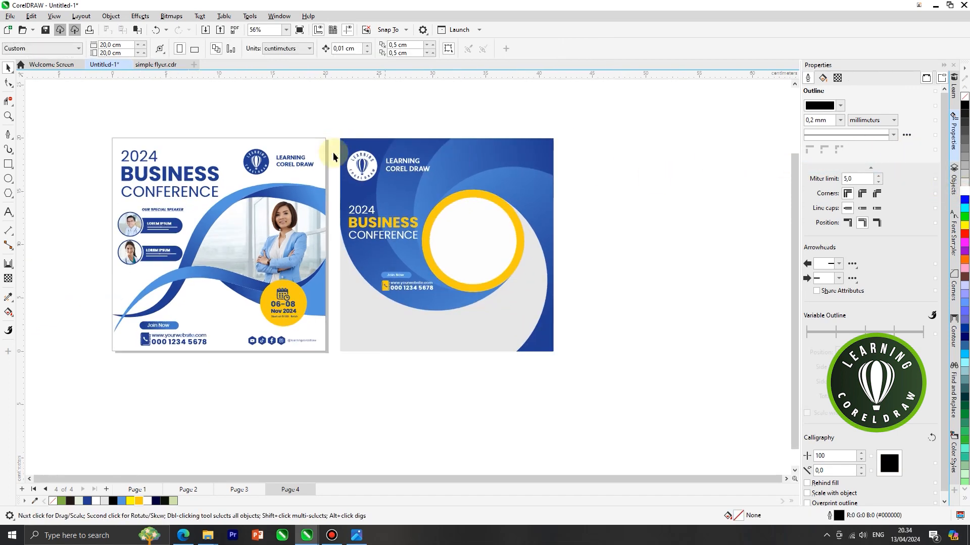
# Copy the four social media icons with the account handle to the second design's upper-right corner and colour the handle white.
pyautogui.click(283, 307)
pyautogui.click(261, 395)
pyautogui.moveTo(104, 376); pyautogui.dragTo(324, 318)
pyautogui.moveTo(232, 376); pyautogui.dragTo(504, 197)
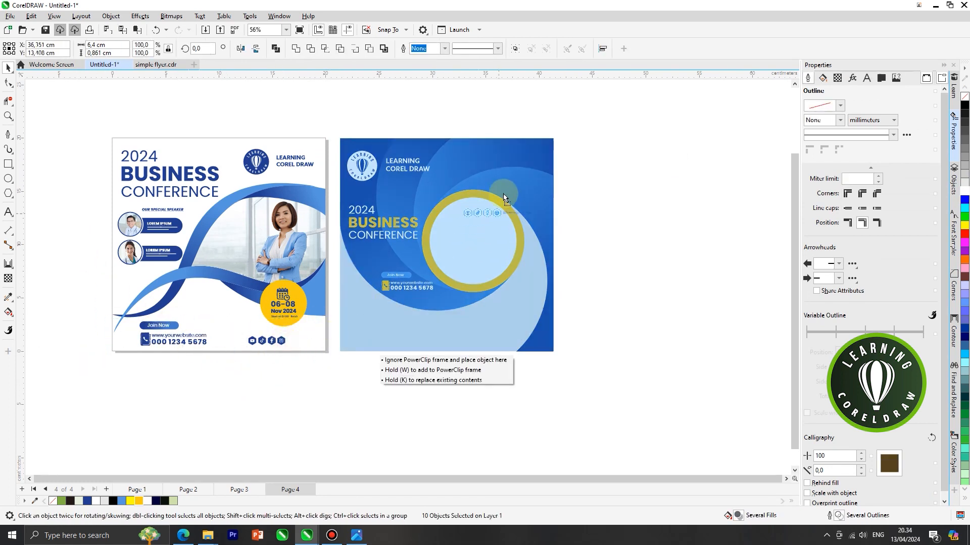
pyautogui.moveTo(505, 163); pyautogui.dragTo(501, 159)
pyautogui.moveTo(601, 135); pyautogui.dragTo(505, 171)
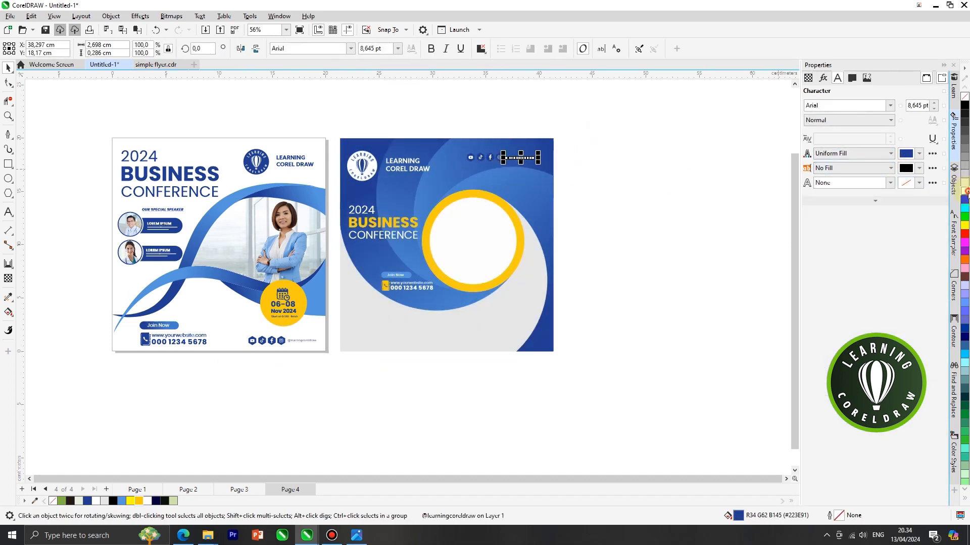
pyautogui.click(672, 218)
# Copy the yellow 06-08 Nov 2024 badge onto the lower-right edge of the second design's ring, scaled to about 4.66 × 4.66 cm.
pyautogui.scroll(-1, 655, 235)
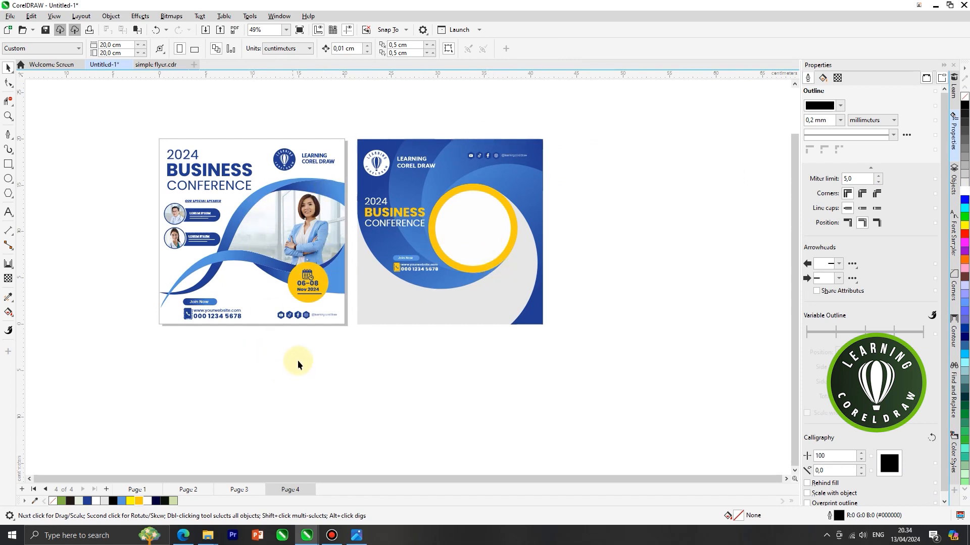
pyautogui.scroll(1, 371, 273)
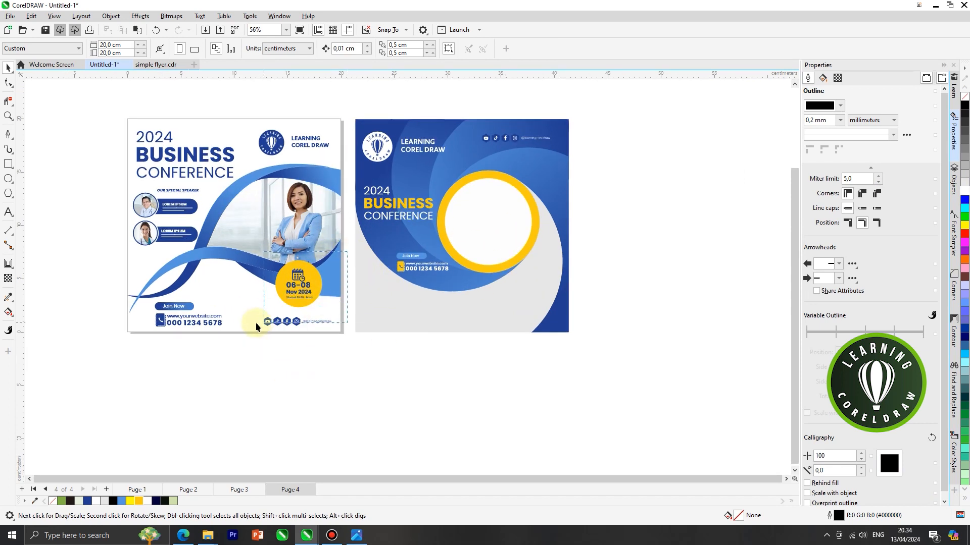
pyautogui.moveTo(245, 315); pyautogui.dragTo(246, 314)
pyautogui.moveTo(315, 281); pyautogui.dragTo(533, 275)
pyautogui.scroll(1, 537, 278)
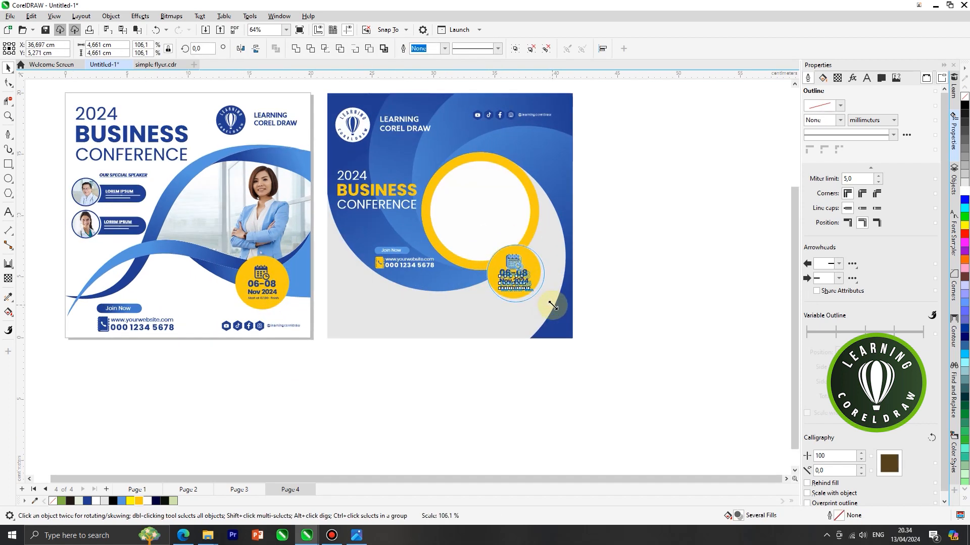
pyautogui.click(632, 280)
pyautogui.scroll(-1, 532, 257)
# Add a drop shadow to the yellow circle of the second design's date badge.
pyautogui.click(532, 256)
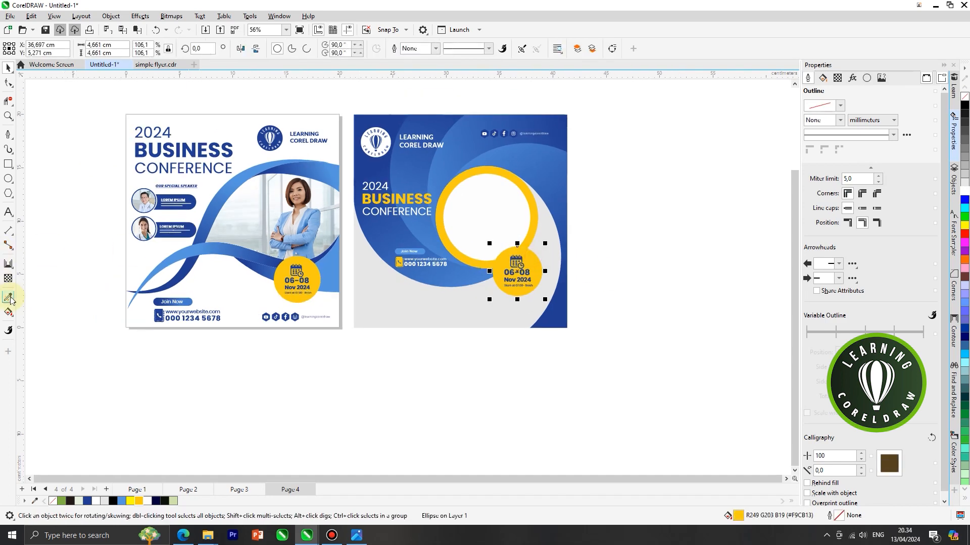
pyautogui.click(8, 279)
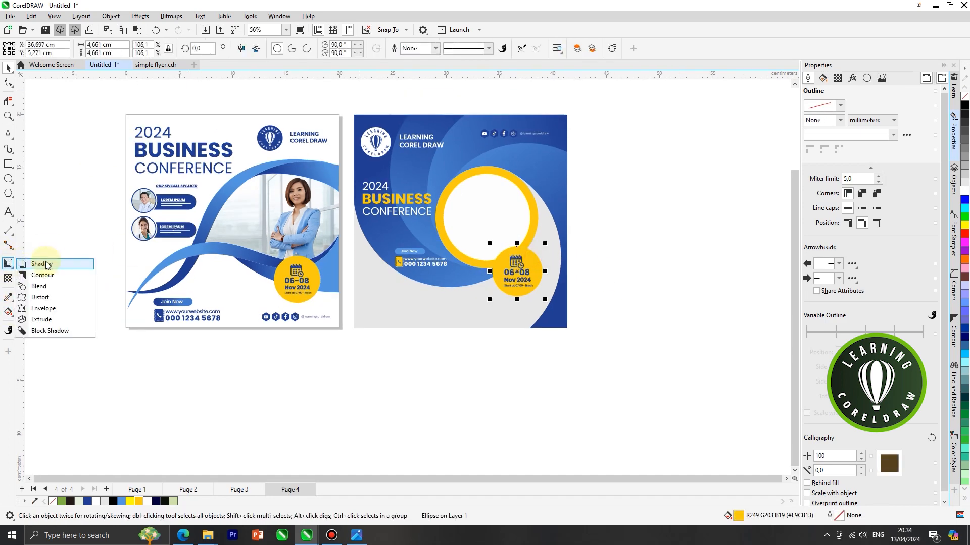
pyautogui.click(35, 262)
pyautogui.scroll(2, 499, 299)
pyautogui.moveTo(490, 265); pyautogui.dragTo(567, 271)
pyautogui.click(8, 68)
pyautogui.scroll(-2, 379, 277)
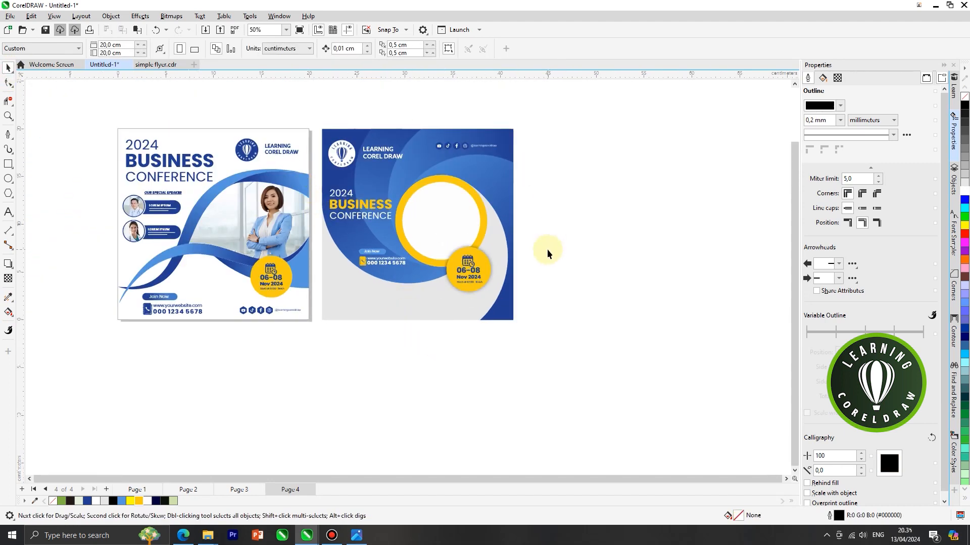
# Copy the OUR SPECIAL SPEAKER heading and the first speaker card to the second design's lower-left corner.
pyautogui.scroll(-1, 547, 250)
pyautogui.scroll(1, 177, 209)
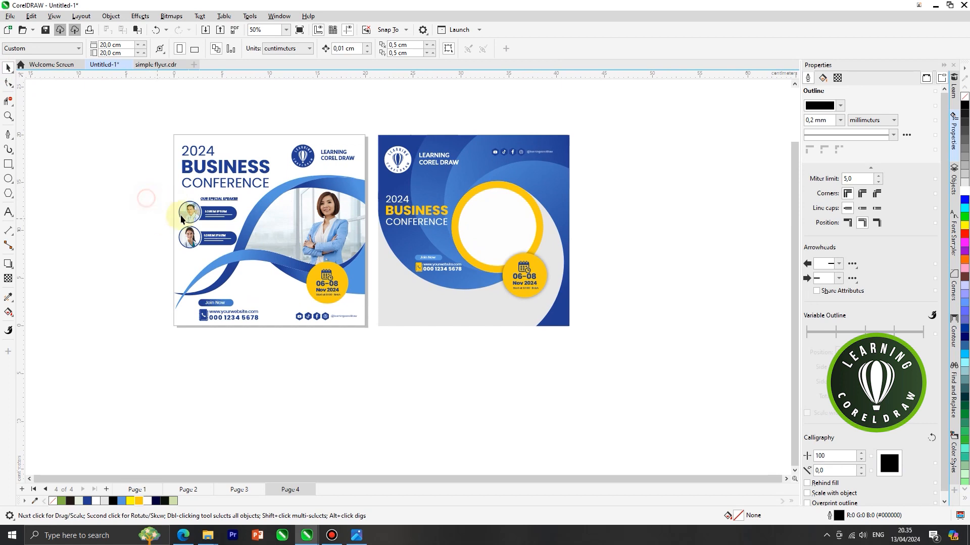
pyautogui.click(207, 203)
pyautogui.click(120, 228)
pyautogui.moveTo(247, 226); pyautogui.dragTo(418, 317)
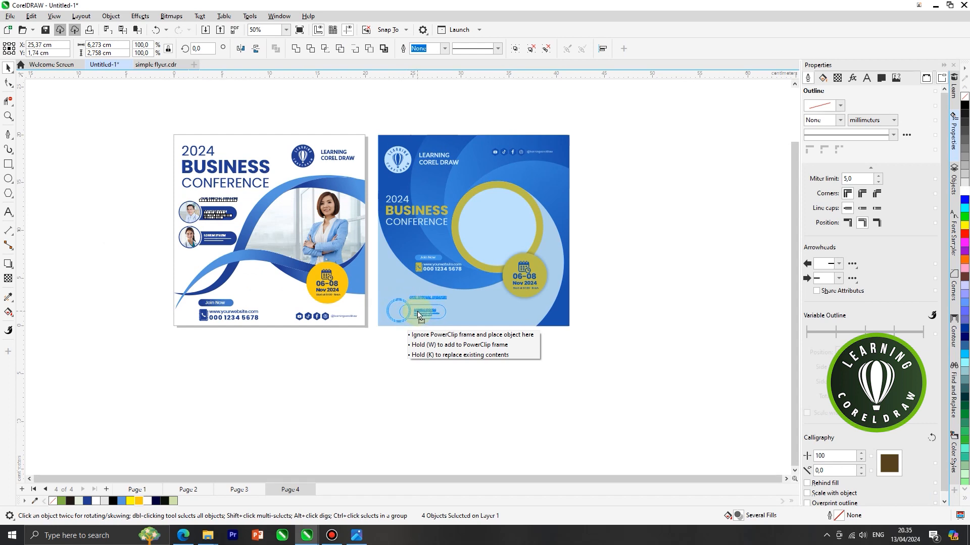
pyautogui.moveTo(418, 316); pyautogui.dragTo(418, 316)
pyautogui.click(424, 357)
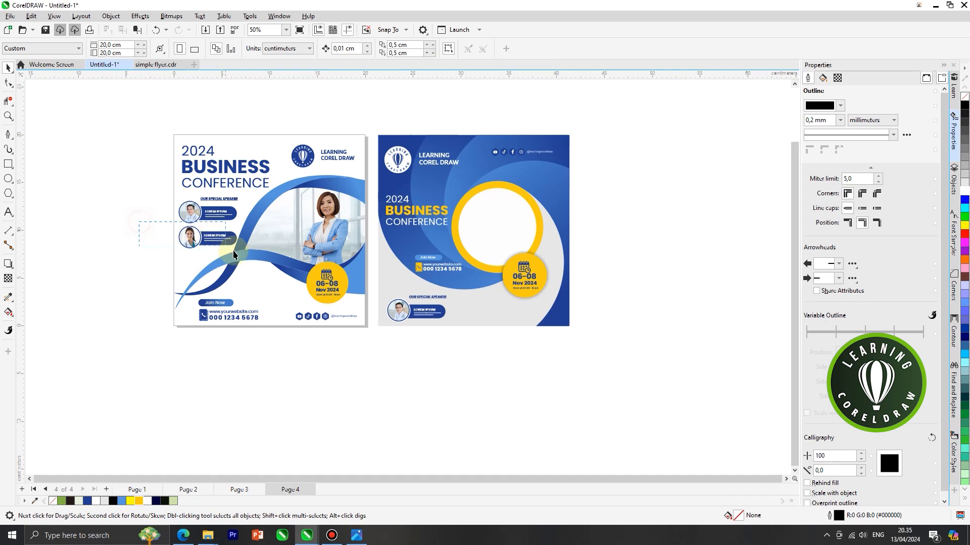
# Copy the second speaker card beside the first one along the second design's lower edge and group its parts.
pyautogui.moveTo(210, 255); pyautogui.dragTo(460, 317)
pyautogui.scroll(2, 457, 326)
pyautogui.hotkey('ctrl', 'g')
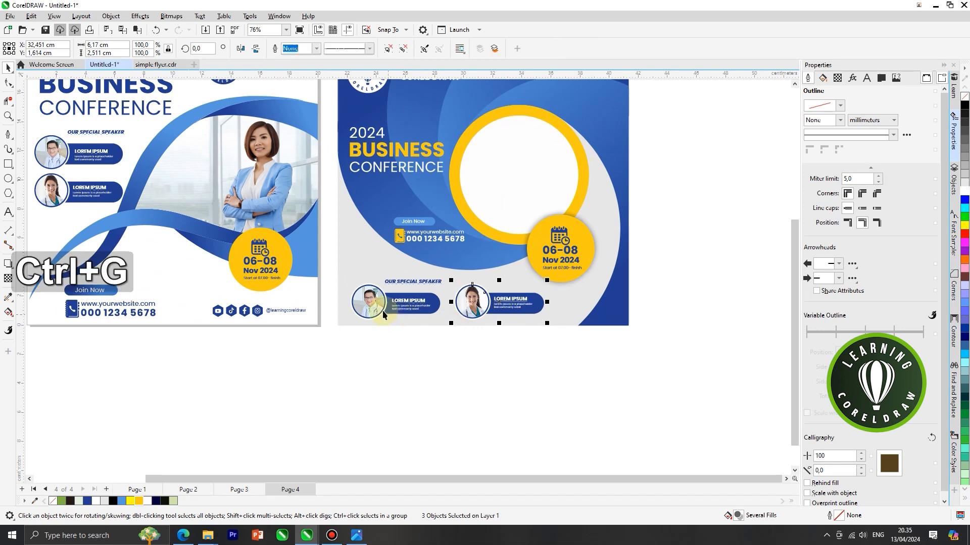
pyautogui.scroll(2, 379, 314)
pyautogui.keyDown('shift'); pyautogui.click(380, 323); pyautogui.keyUp('shift')
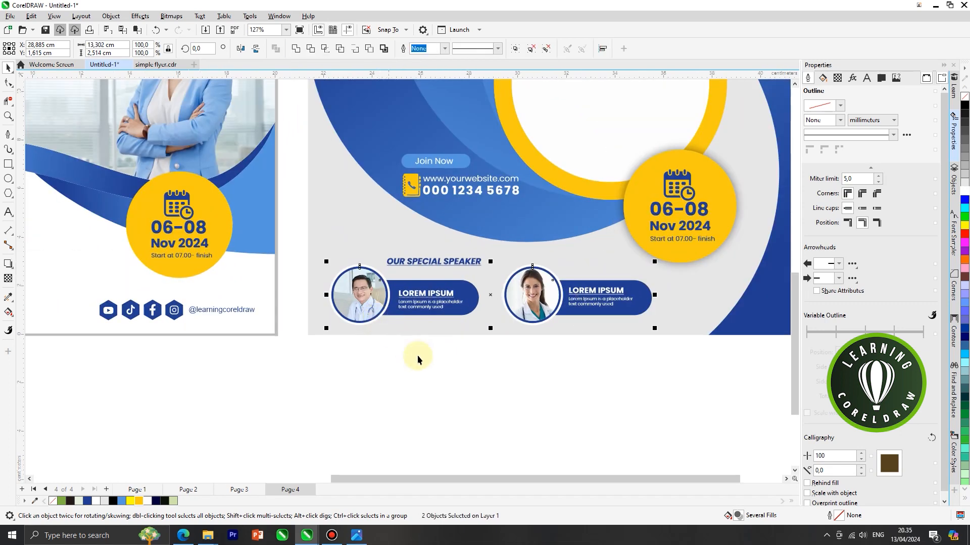
pyautogui.click(387, 328)
pyautogui.scroll(-3, 386, 328)
pyautogui.scroll(-2, 401, 354)
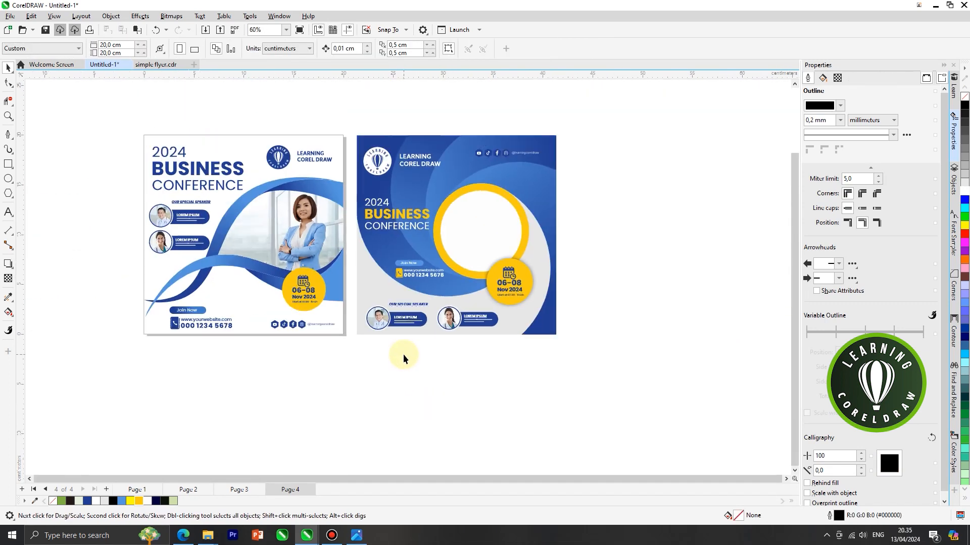
# Duplicate the first flyer's photo frame outside the designs, extract and cut the businesswoman photo, and delete the leftover frame.
pyautogui.scroll(1, 335, 232)
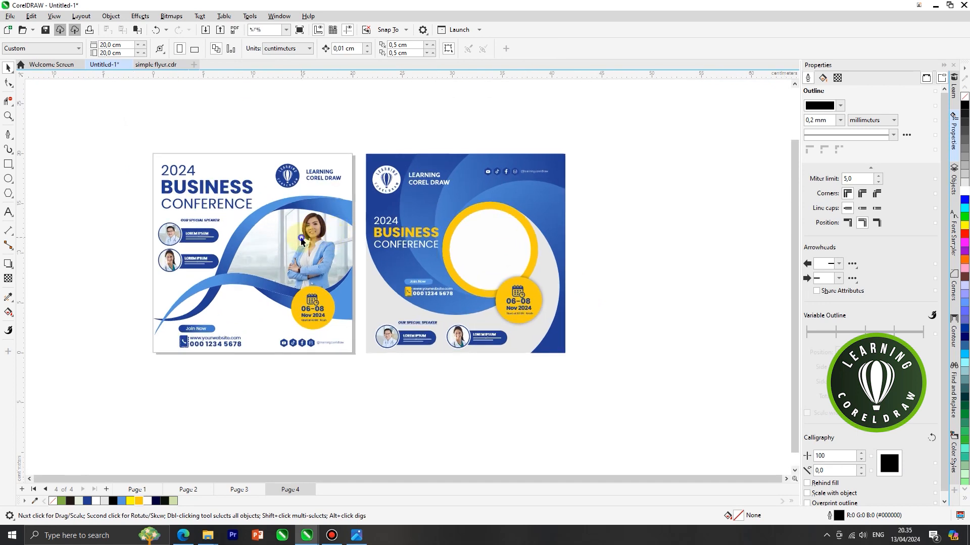
pyautogui.rightClick(304, 216)
pyautogui.click(326, 143)
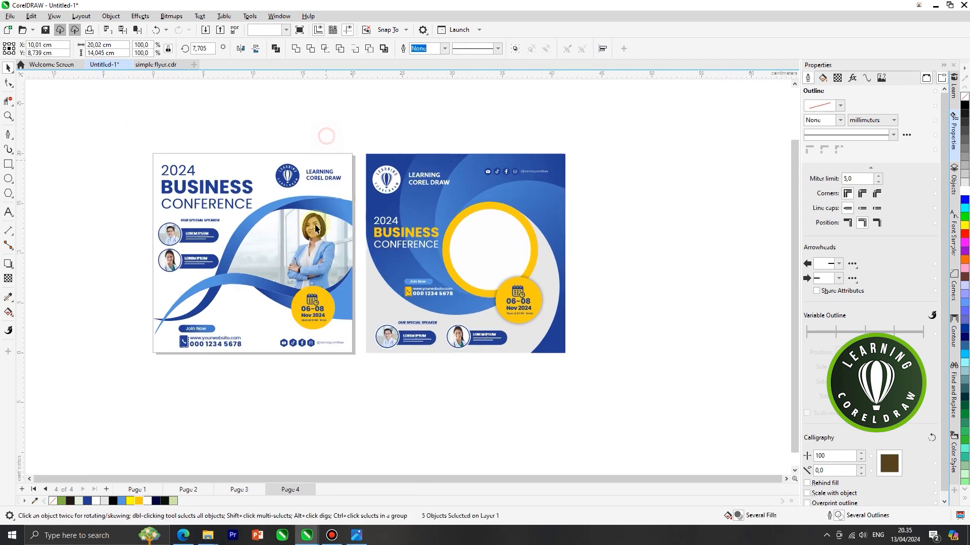
pyautogui.click(683, 190)
pyautogui.rightClick(683, 191)
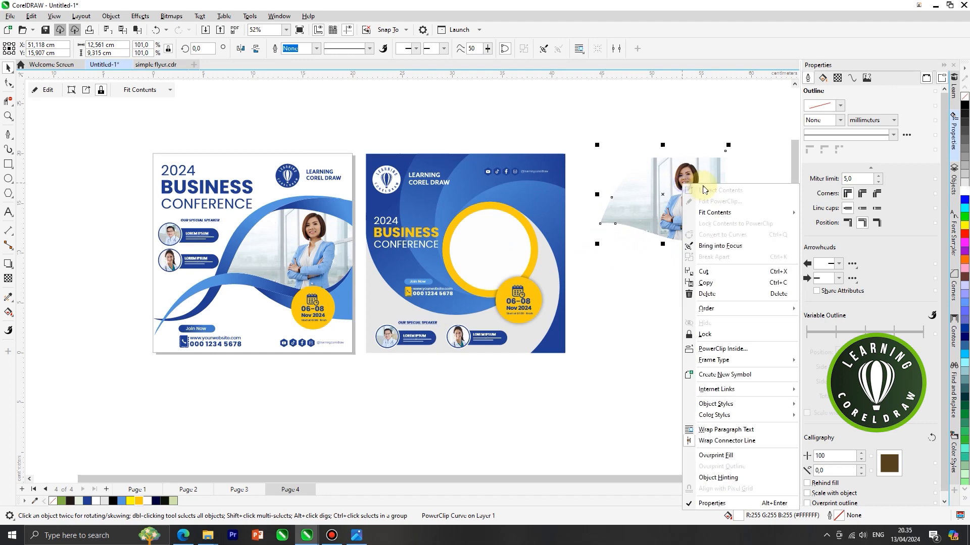
pyautogui.click(711, 187)
pyautogui.click(668, 201)
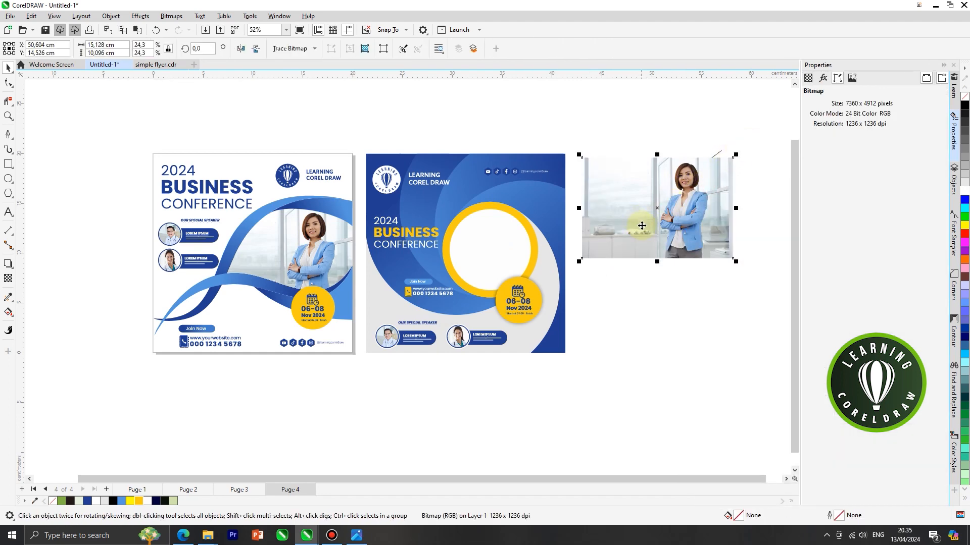
pyautogui.hotkey('ctrl', 'x')
pyautogui.click(600, 218)
pyautogui.press('Delete')
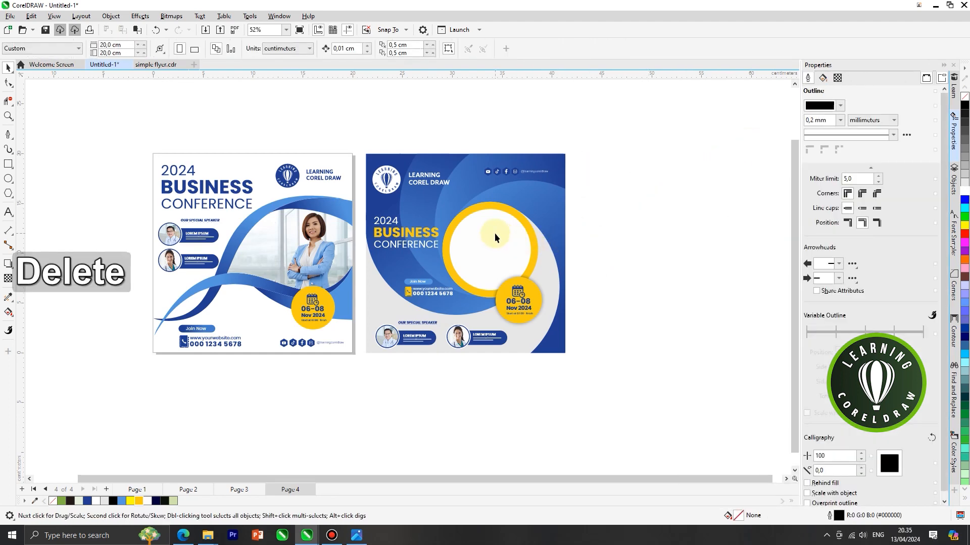
# Open the second design's PowerClip for editing, paste the businesswoman photo and PowerClip it inside the white circle.
pyautogui.rightClick(495, 233)
pyautogui.click(516, 217)
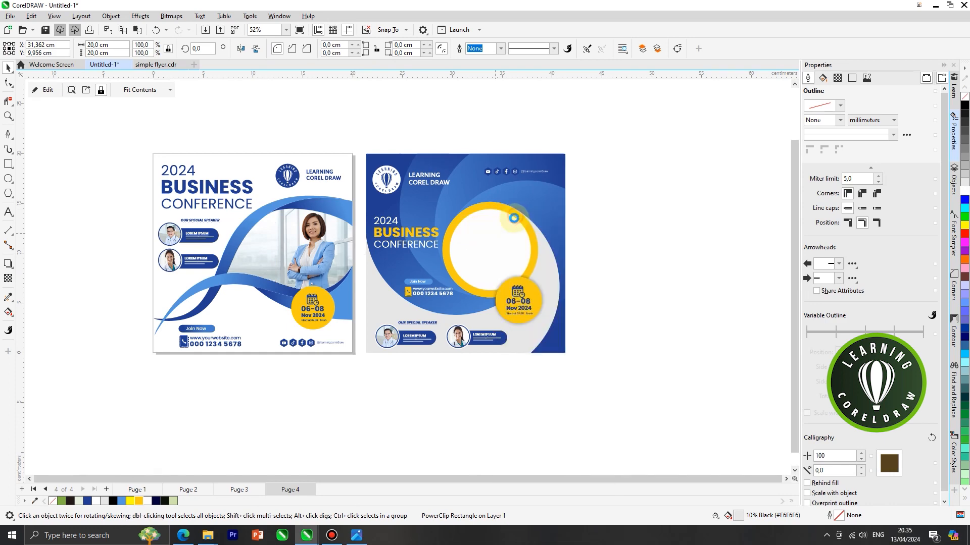
pyautogui.hotkey('ctrl', 'v')
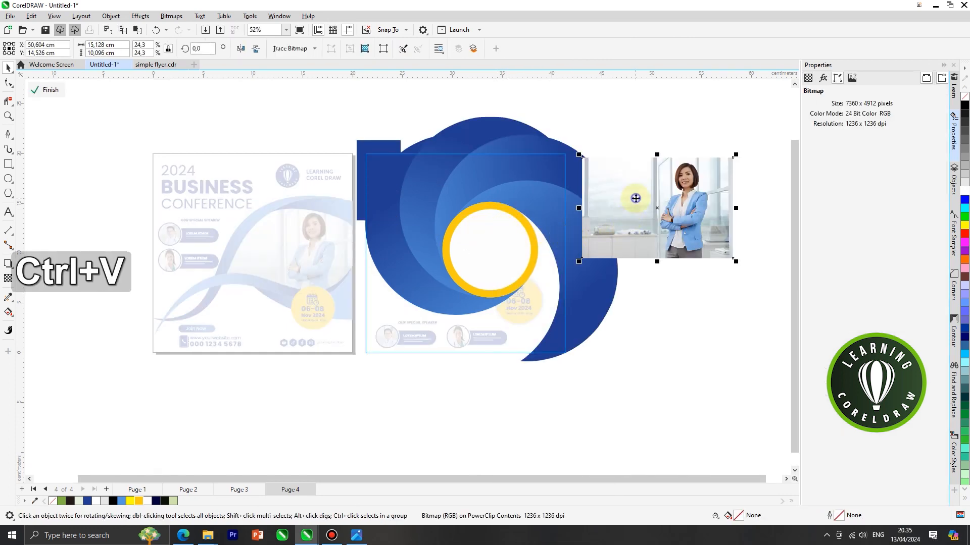
pyautogui.rightClick(634, 197)
pyautogui.click(505, 252)
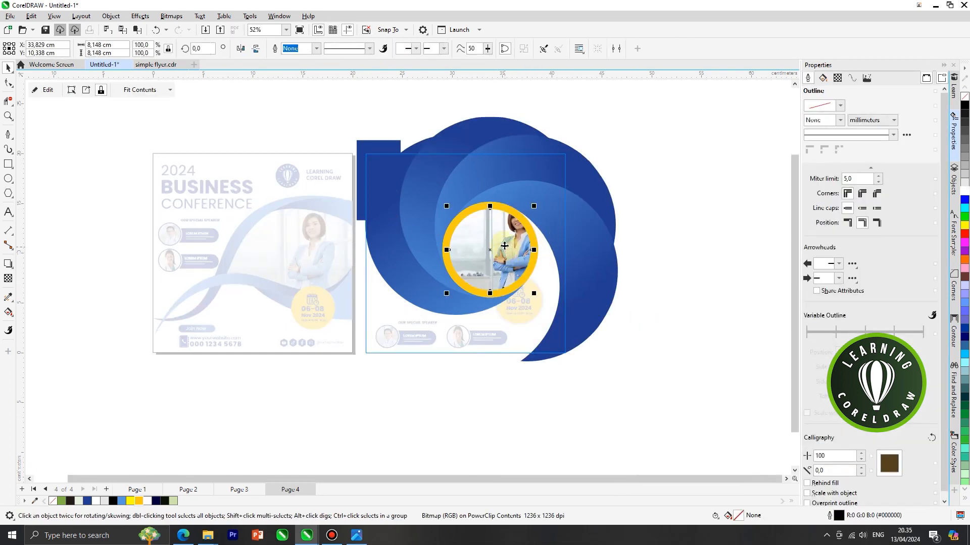
# Edit the circle's PowerClip, move the photo so the woman is centred in the circle, and finish editing that frame.
pyautogui.scroll(2, 505, 252)
pyautogui.rightClick(499, 185)
pyautogui.click(539, 202)
pyautogui.moveTo(512, 227); pyautogui.dragTo(489, 234)
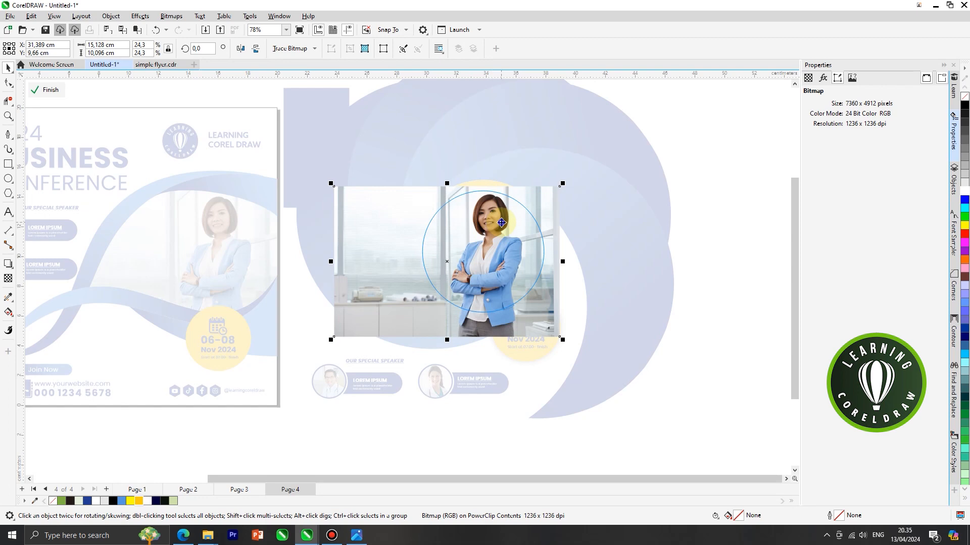
pyautogui.rightClick(557, 219)
pyautogui.click(585, 222)
pyautogui.scroll(-3, 533, 212)
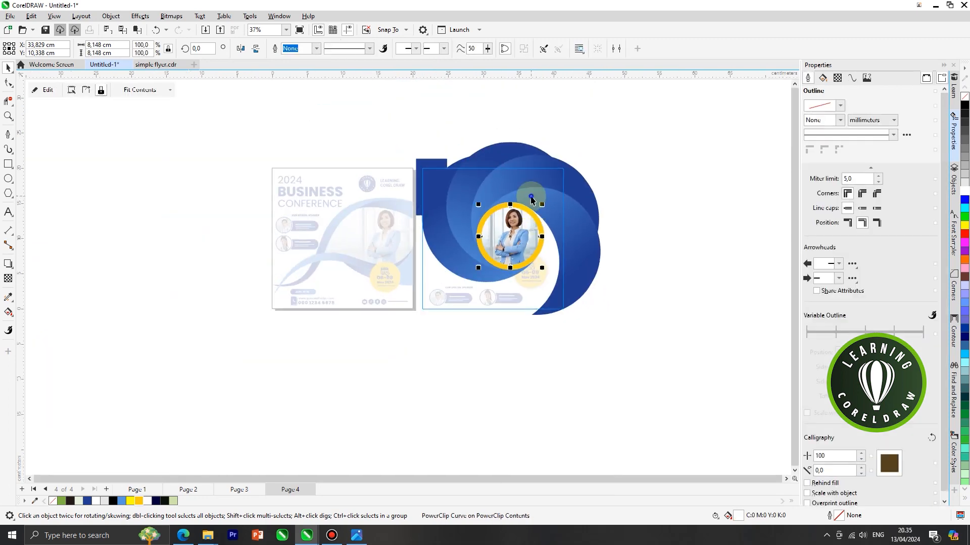
# Finish editing the second design's PowerClip contents.
pyautogui.rightClick(531, 200)
pyautogui.click(614, 202)
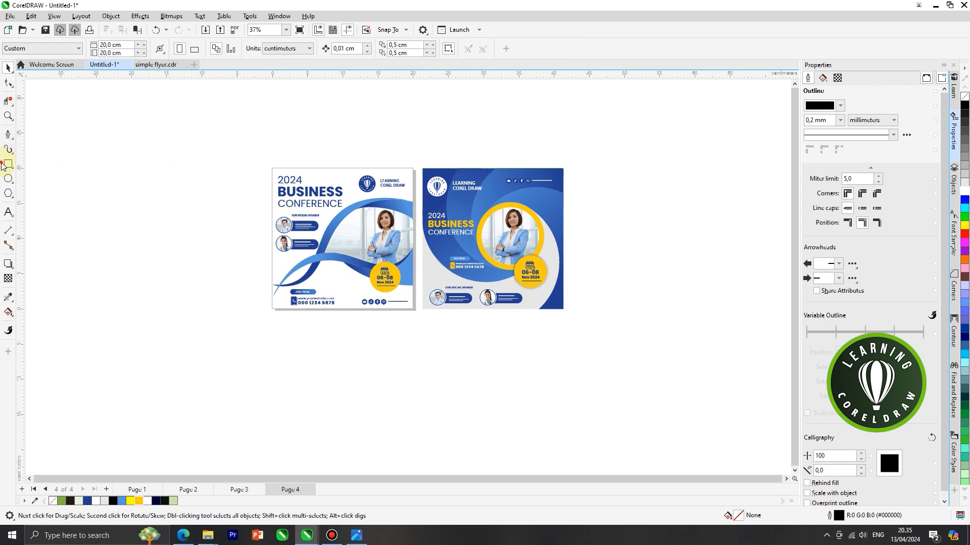
# Draw a rectangle about 50 × 27 cm around both flyers, fill it dark navy and send it to the back.
pyautogui.moveTo(242, 148); pyautogui.dragTo(596, 336)
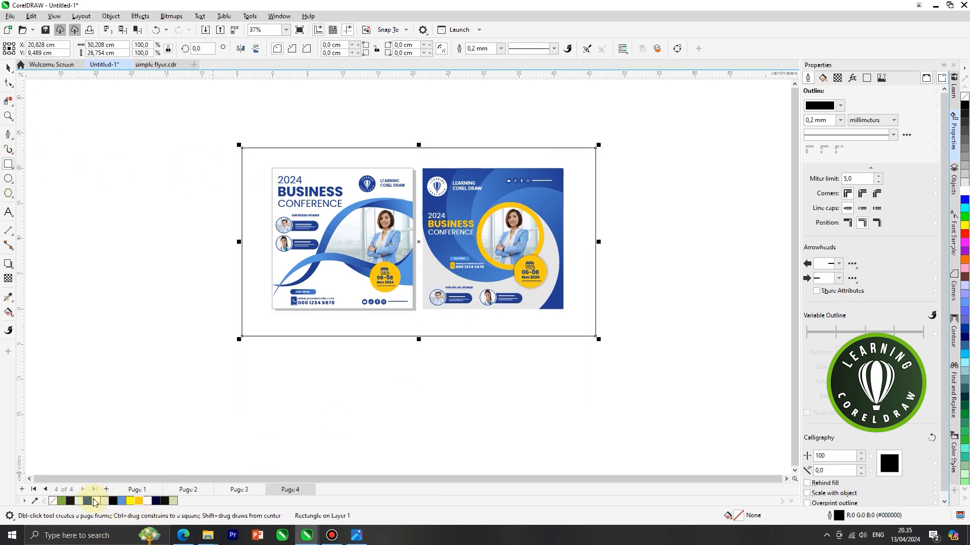
pyautogui.click(155, 501)
pyautogui.click(10, 71)
pyautogui.hotkey('shift', 'pagedown')
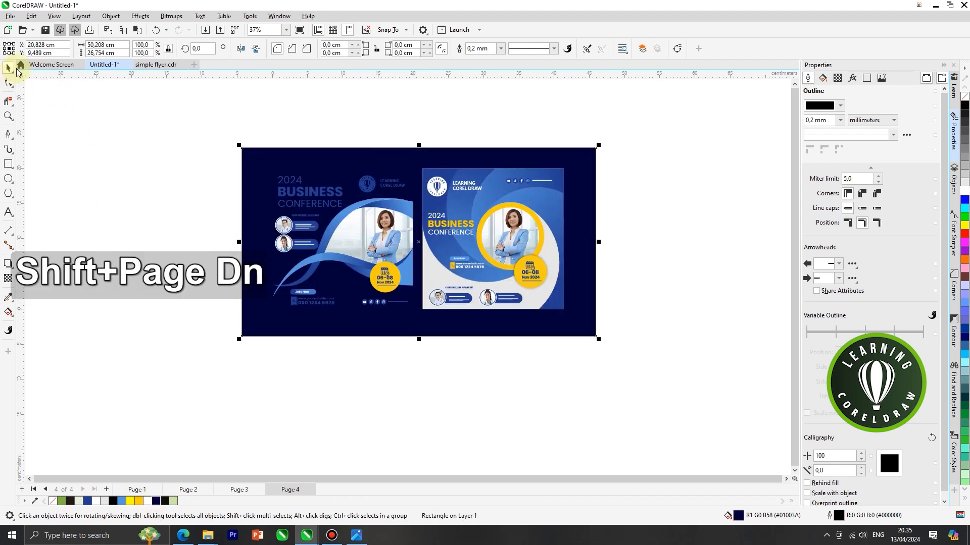
pyautogui.click(169, 143)
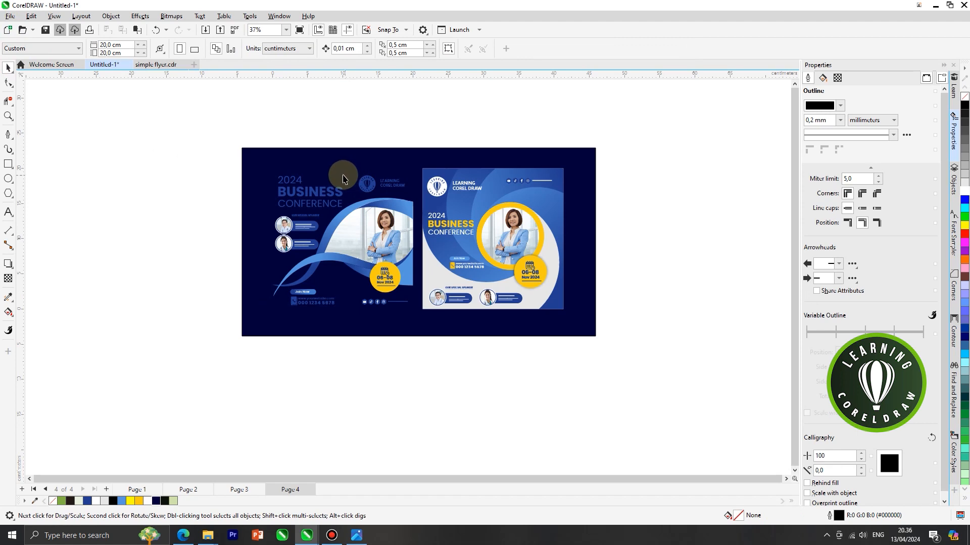
# Fill the 20 × 20 cm background rectangle of the first flyer and that of the second flyer with white.
pyautogui.click(346, 173)
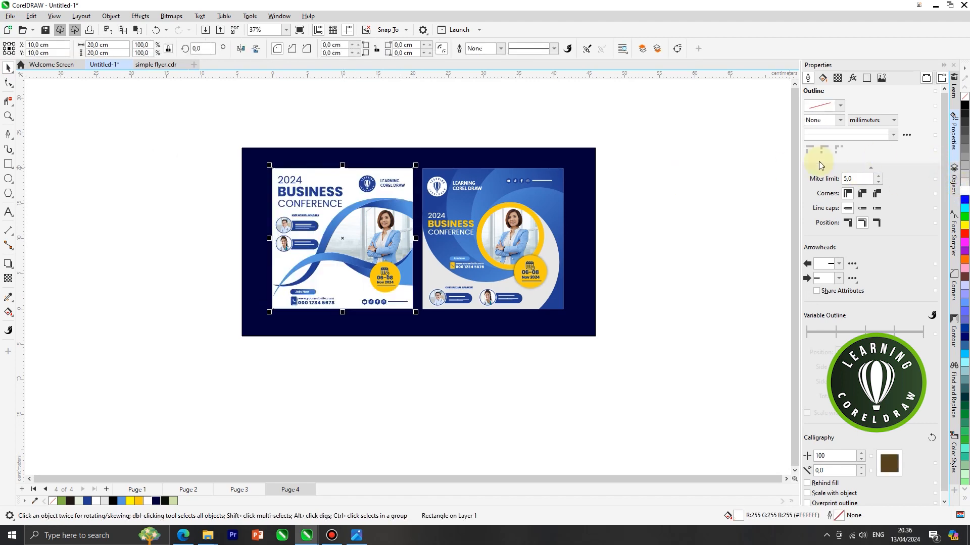
pyautogui.click(696, 141)
pyautogui.scroll(1, 562, 191)
pyautogui.moveTo(634, 140); pyautogui.dragTo(420, 317)
pyautogui.click(421, 317)
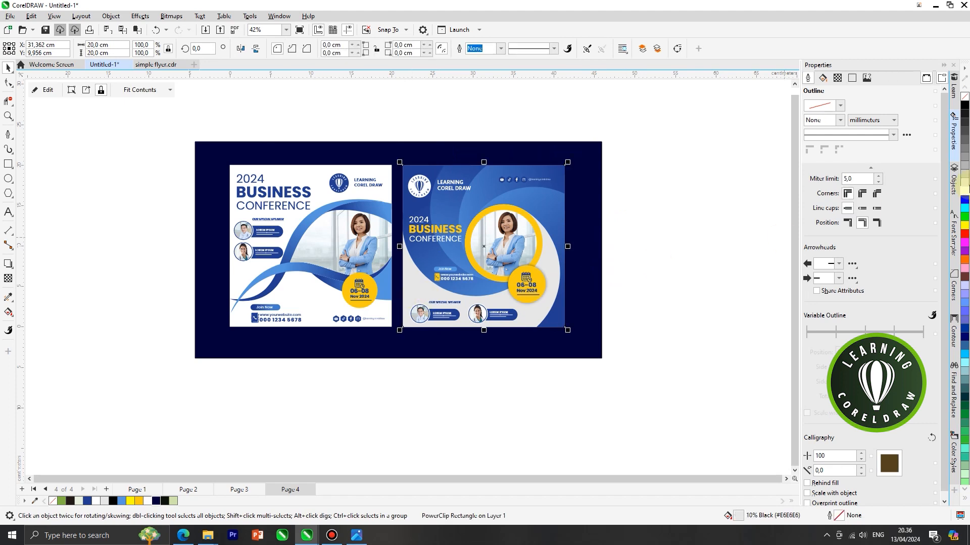
pyautogui.click(657, 131)
# Group all the objects of the second flyer, and group those of the first flyer separately.
pyautogui.moveTo(658, 132); pyautogui.dragTo(397, 347)
pyautogui.hotkey('ctrl', 'g')
pyautogui.moveTo(139, 131); pyautogui.dragTo(397, 348)
pyautogui.hotkey('ctrl', 'g')
# Select both flyer groups and align their top edges.
pyautogui.click(435, 405)
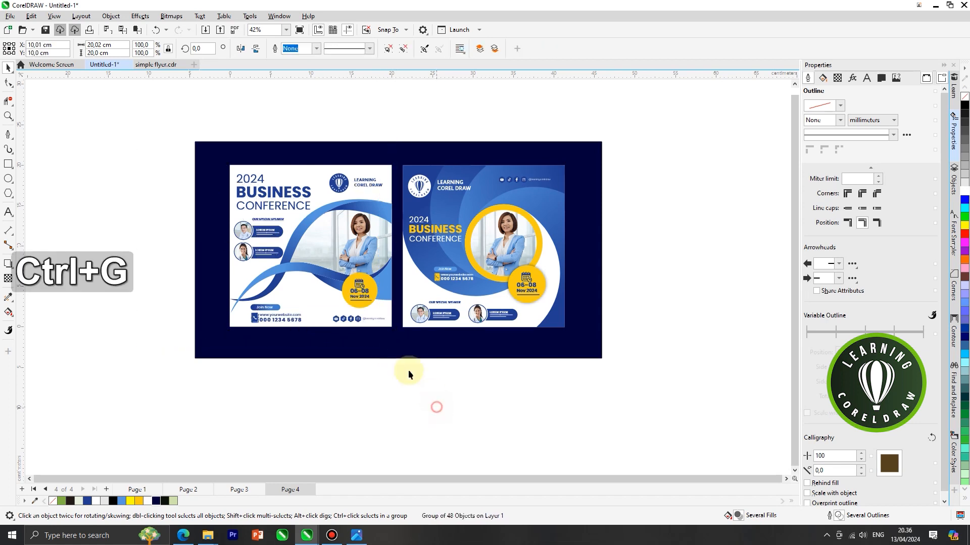
pyautogui.keyDown('shift'); pyautogui.click(444, 255); pyautogui.keyUp('shift')
pyautogui.press('t')
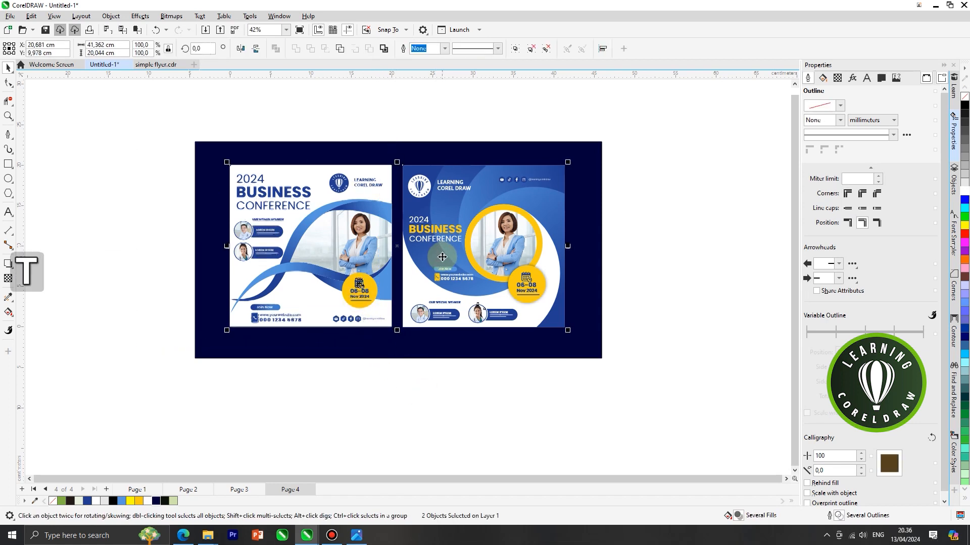
# Fit all objects in view and show both finished flyers in full-screen preview.
pyautogui.click(658, 356)
pyautogui.press('F4')
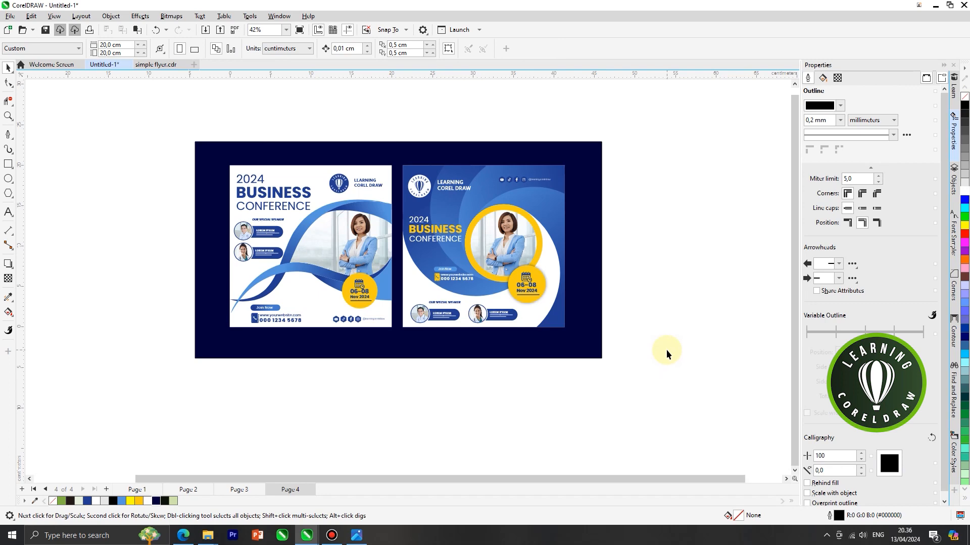
pyautogui.press('F9')
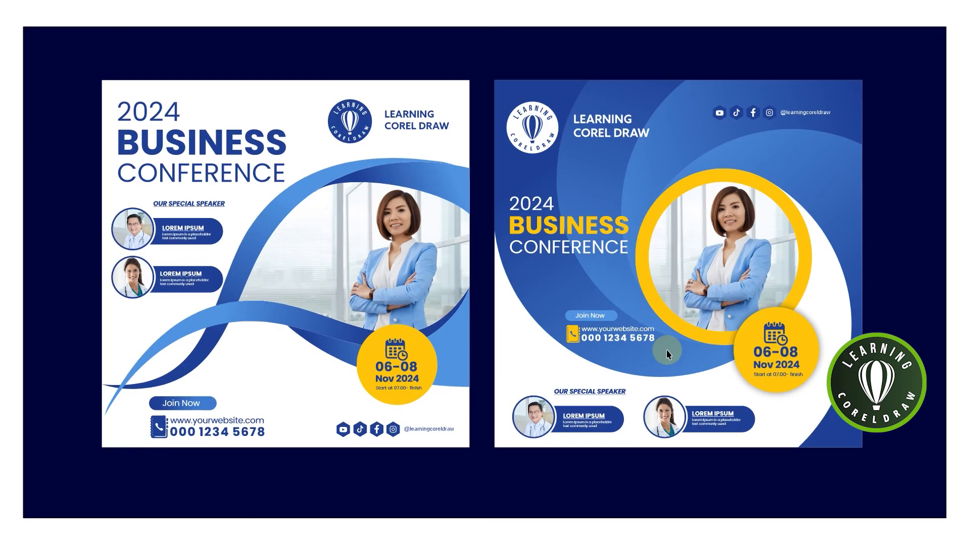